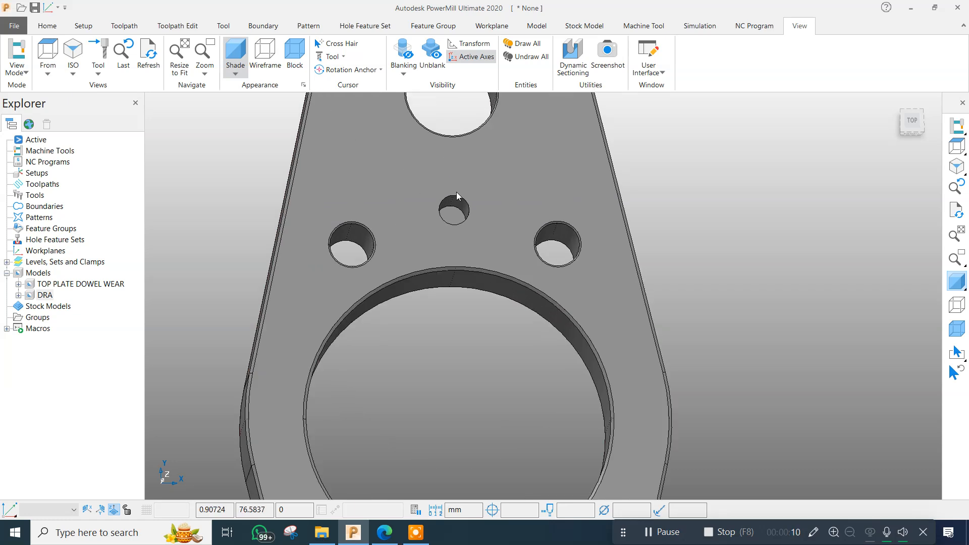
scroll(449, 211, down, 8)
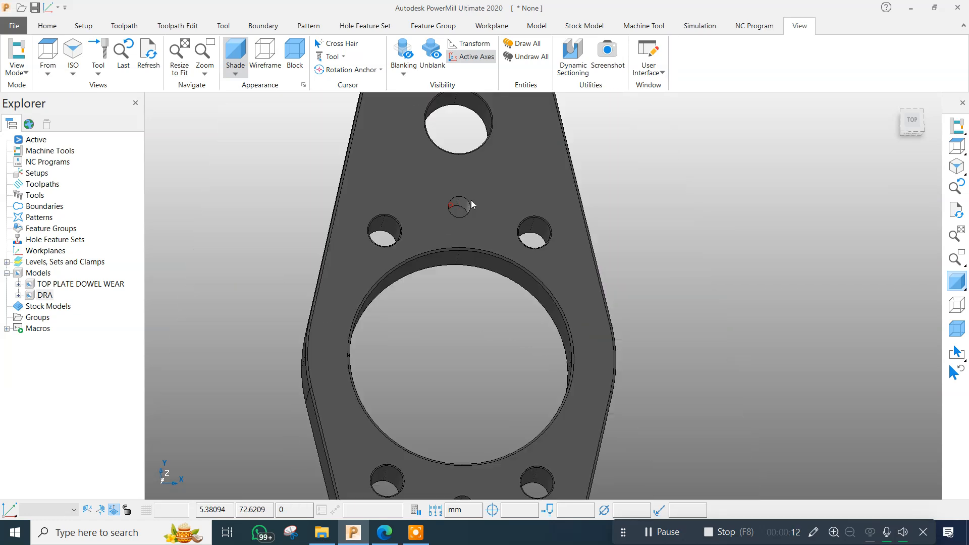
scroll(462, 303, up, 6)
scroll(462, 302, down, 6)
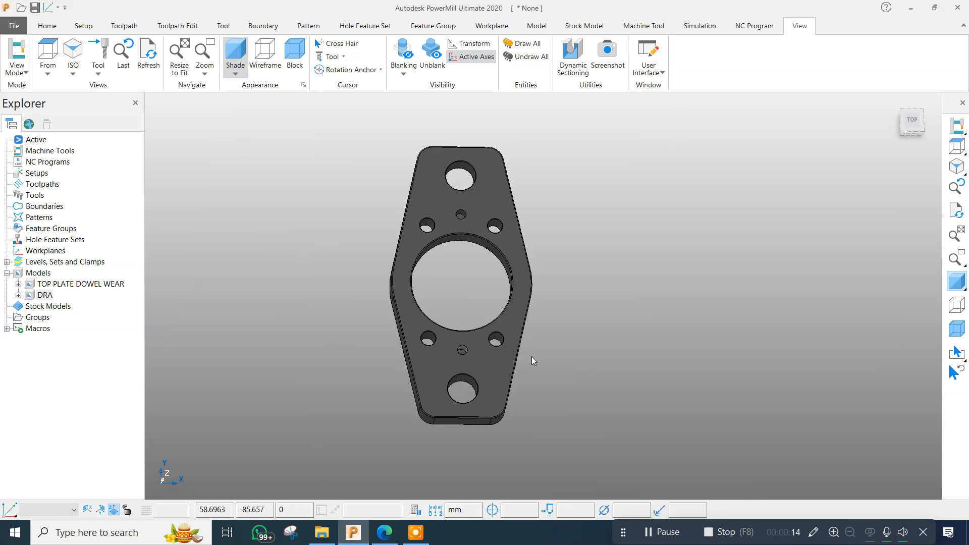
click(47, 25)
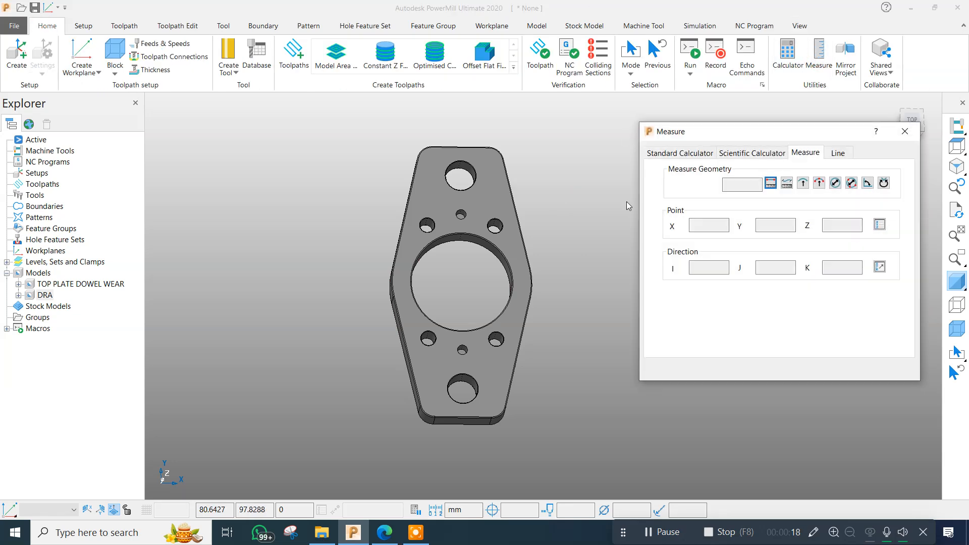
scroll(444, 216, up, 5)
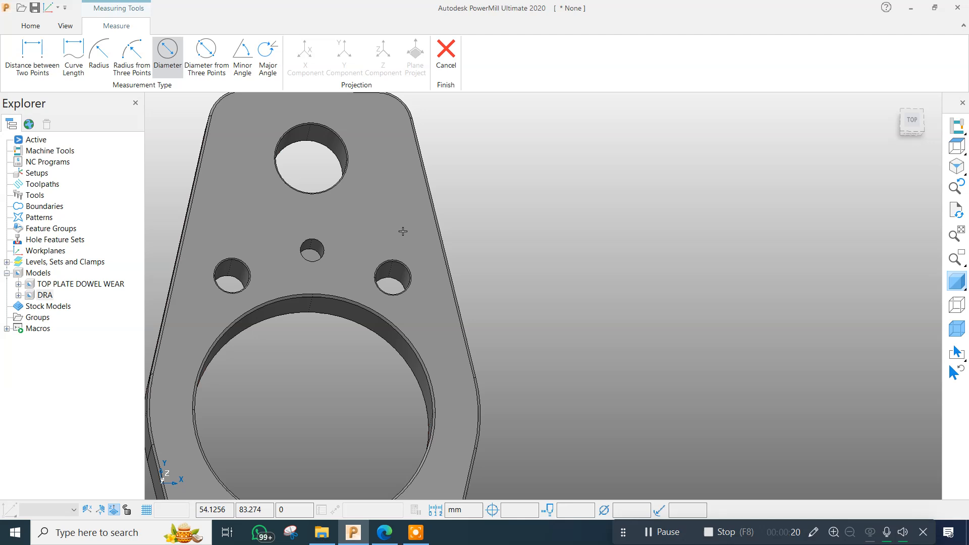
click(446, 56)
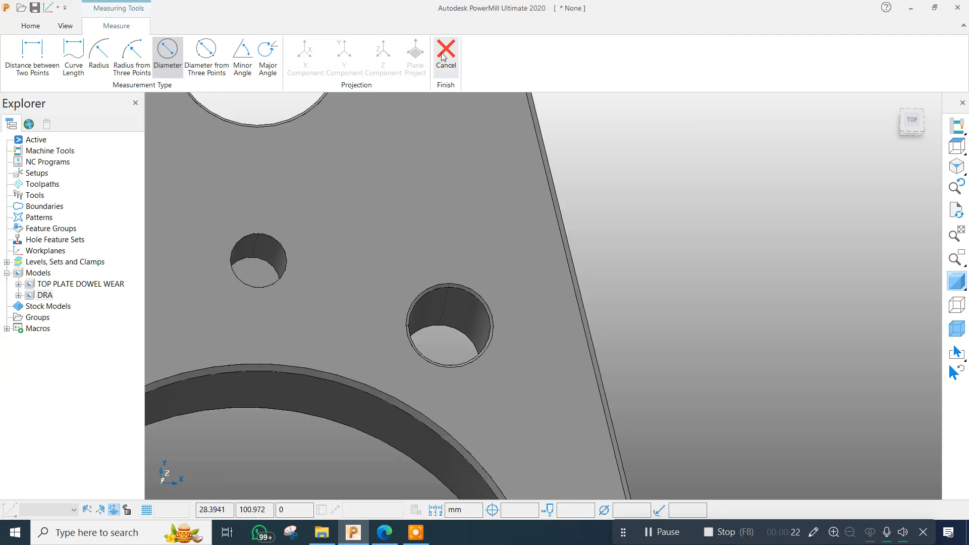
click(900, 132)
scroll(550, 206, down, 5)
middle_drag(547, 226, 535, 220)
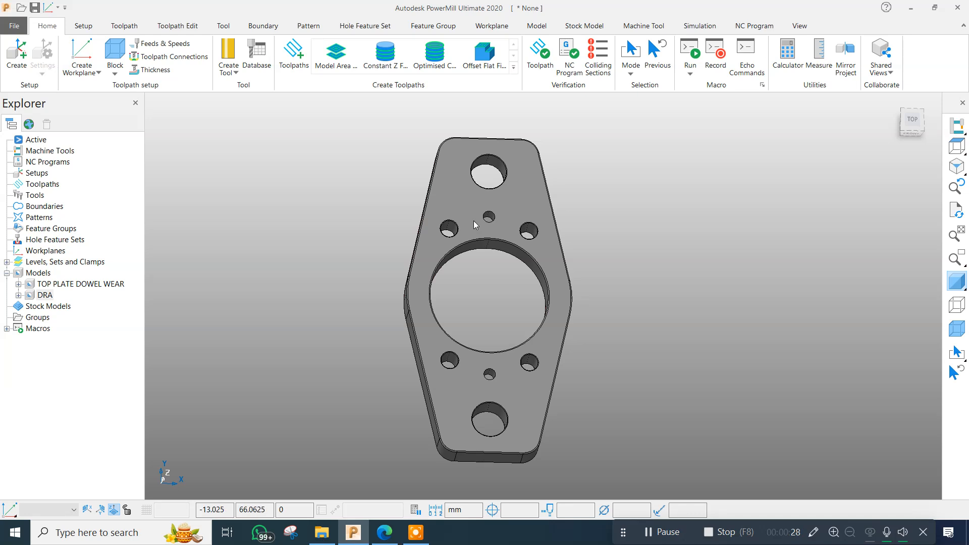
Examine the two small dowel holes on either side of the plate's large central bore.
scroll(482, 220, up, 2)
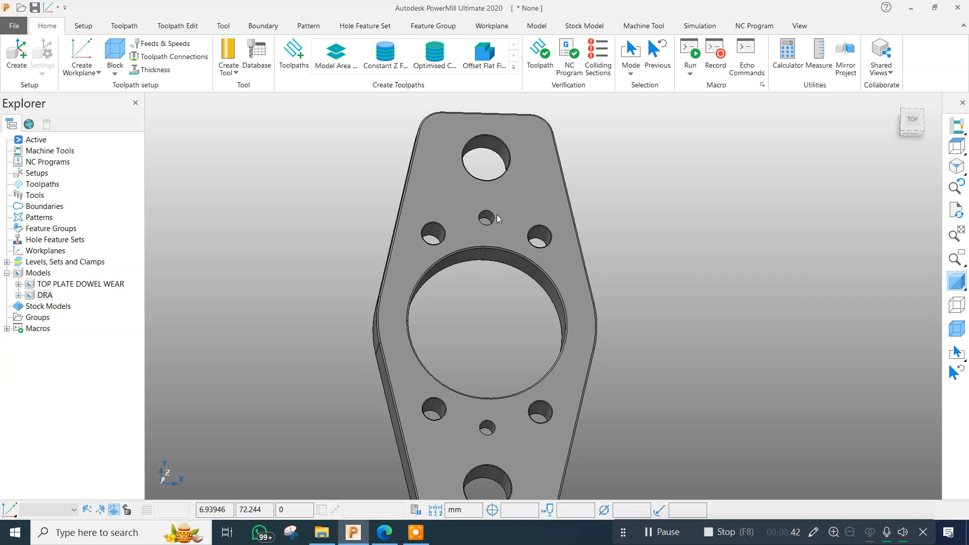
scroll(495, 216, up, 3)
scroll(470, 216, down, 4)
scroll(478, 376, up, 3)
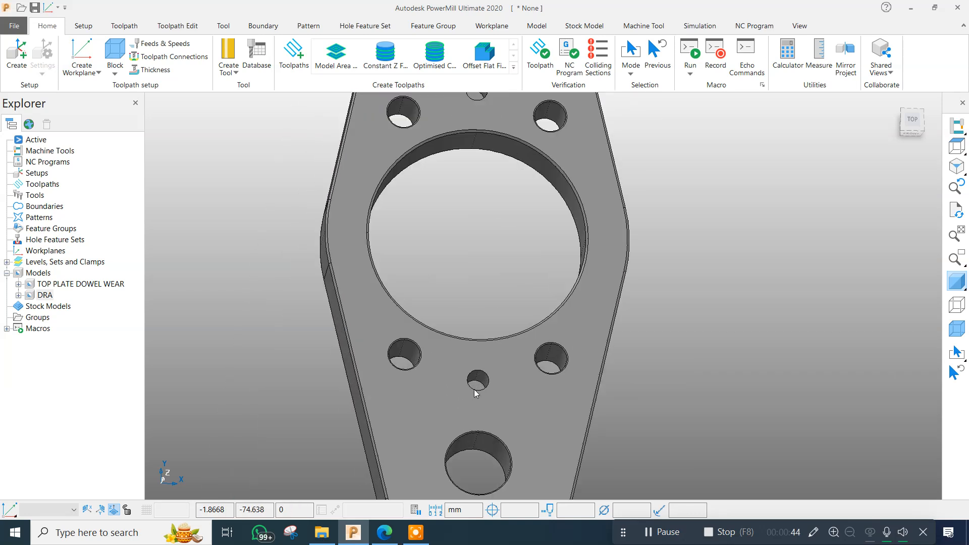
scroll(480, 370, down, 3)
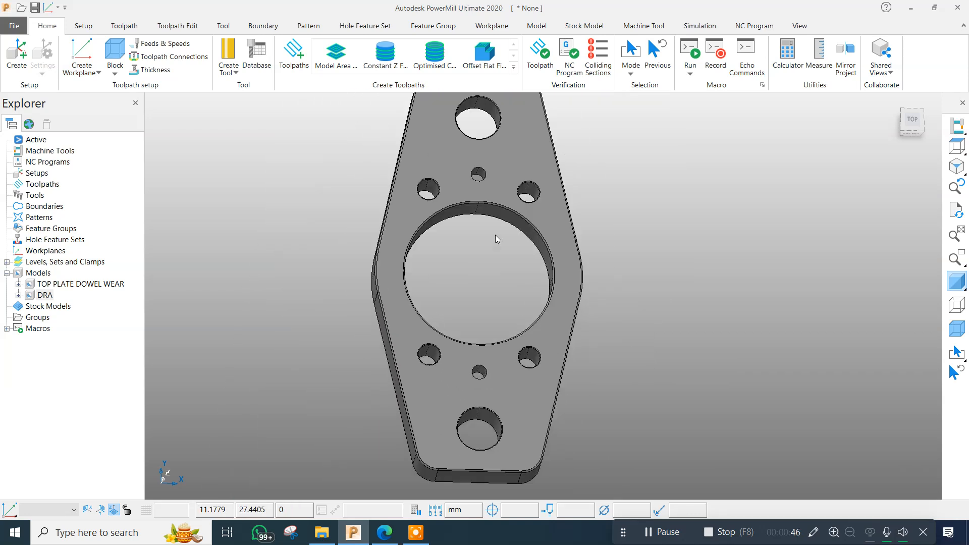
scroll(495, 237, up, 1)
Display the wireframe drawing beside the shaded plate and examine the diameter tolerance on the Ø10 hole.
click(757, 199)
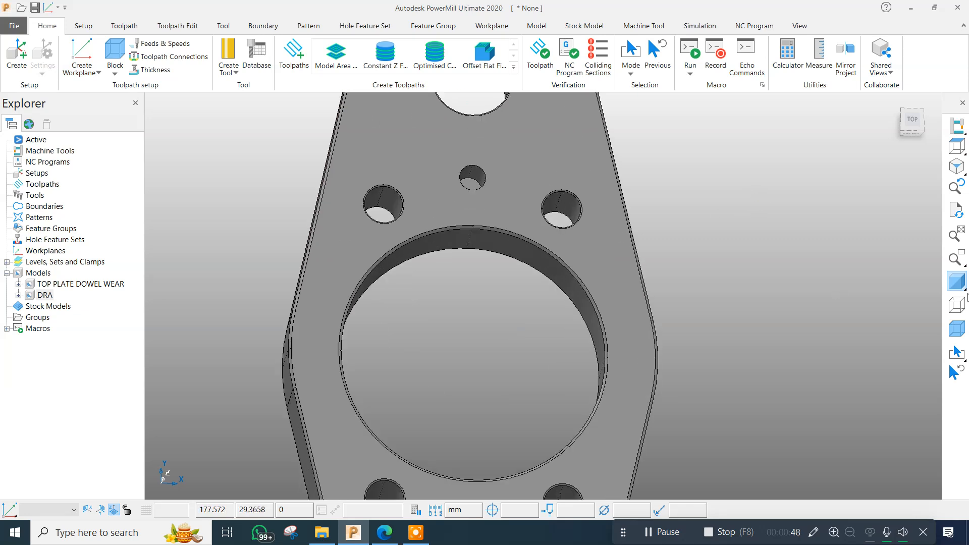
click(957, 303)
scroll(272, 253, down, 3)
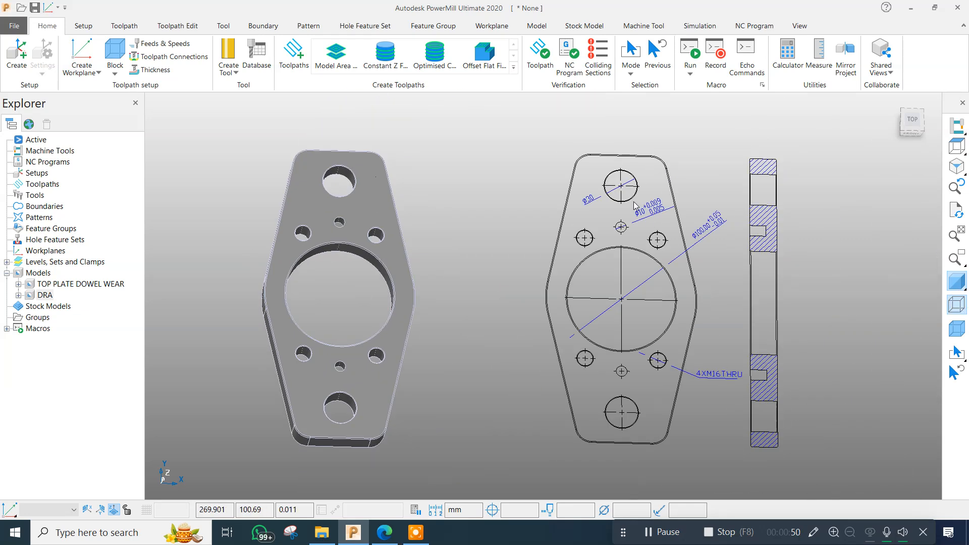
scroll(656, 218, up, 3)
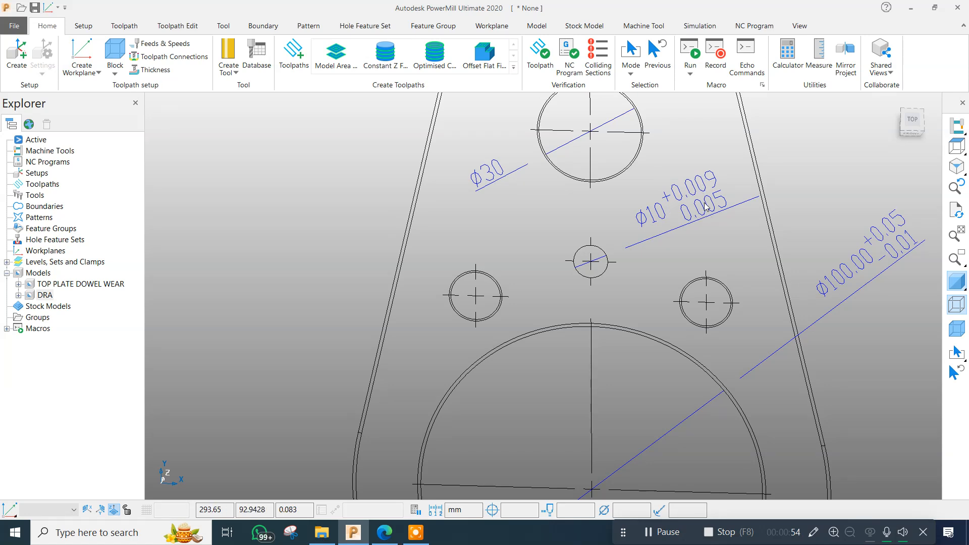
scroll(483, 218, down, 5)
scroll(449, 216, up, 3)
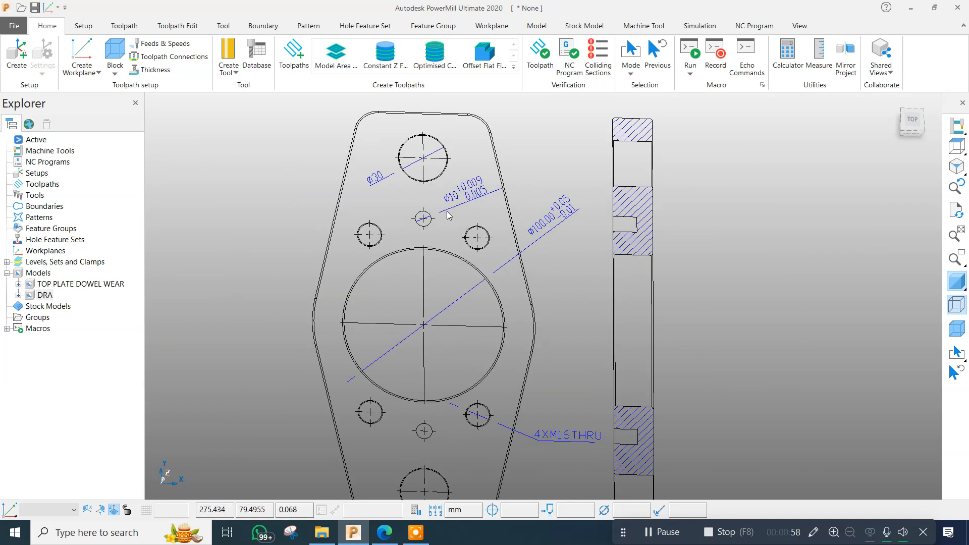
scroll(505, 207, down, 3)
scroll(552, 200, up, 2)
drag(553, 187, 585, 228)
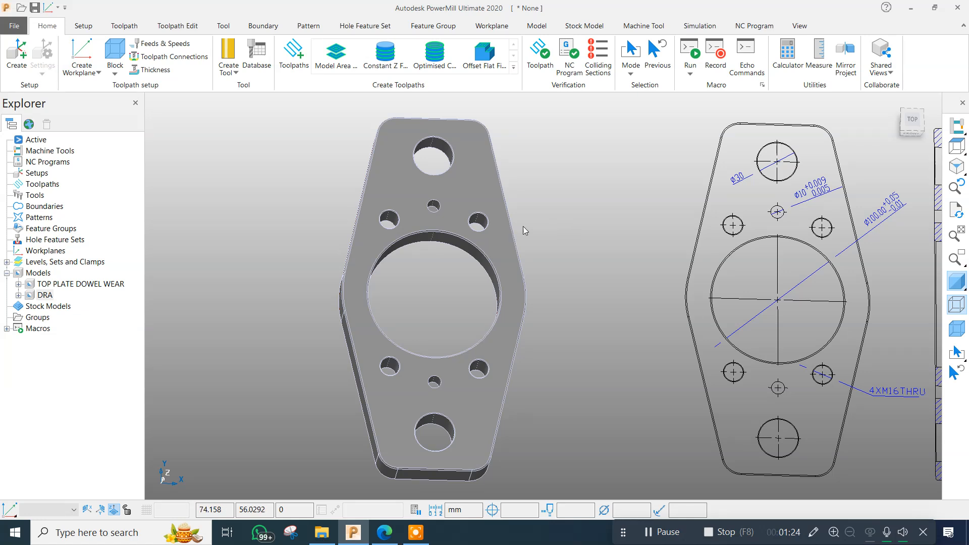
Compare the small dowel holes in the plate model with the toleranced Ø10 callout in the drawing.
scroll(522, 226, down, 3)
scroll(601, 216, up, 5)
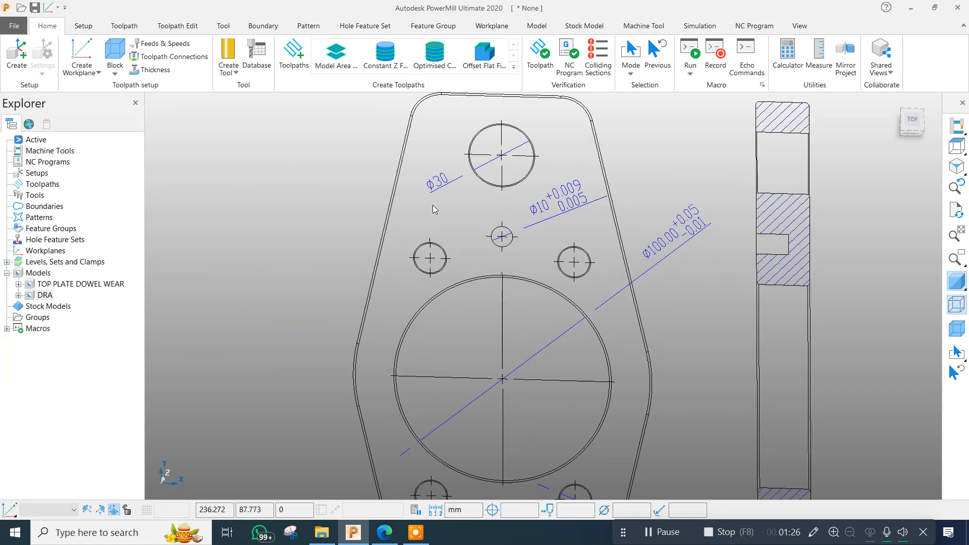
scroll(351, 235, down, 5)
scroll(210, 244, up, 4)
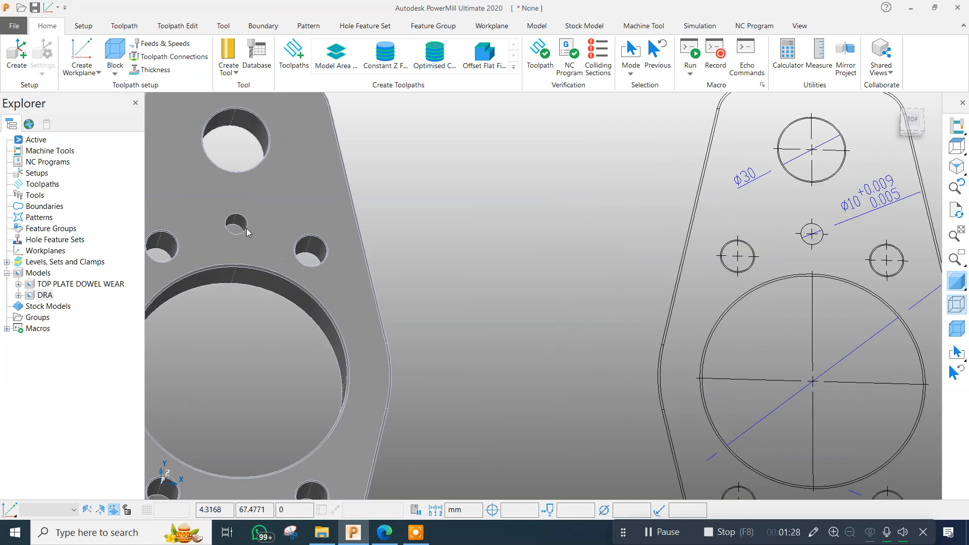
scroll(444, 230, down, 5)
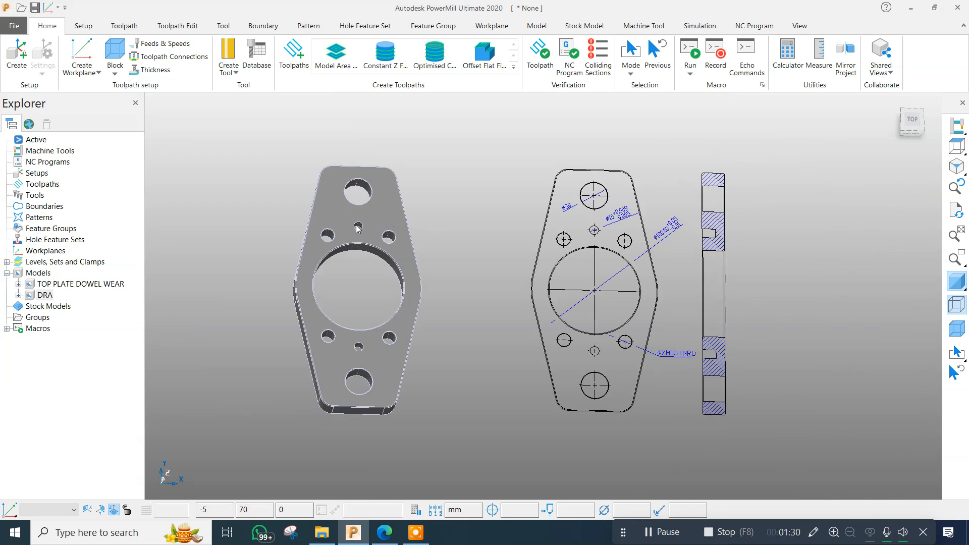
scroll(357, 229, up, 3)
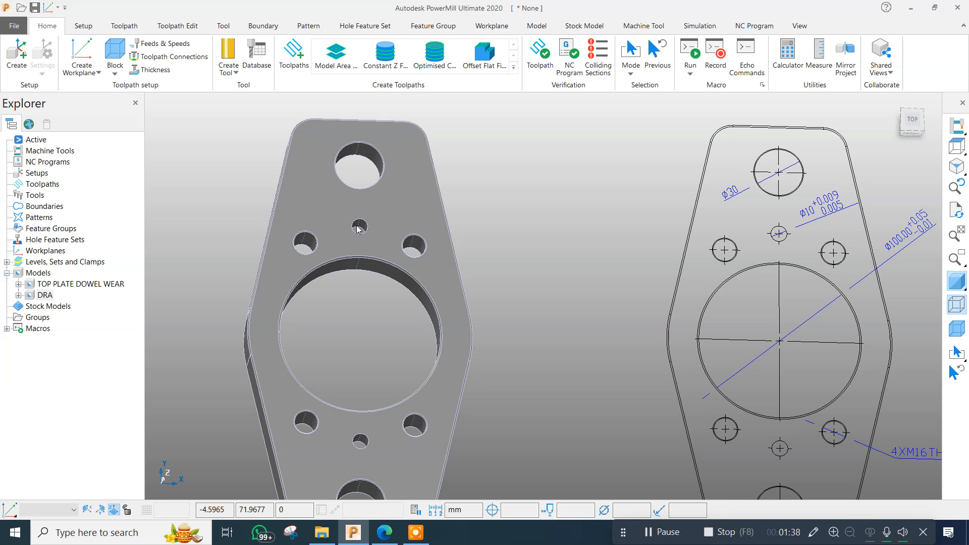
scroll(357, 228, down, 3)
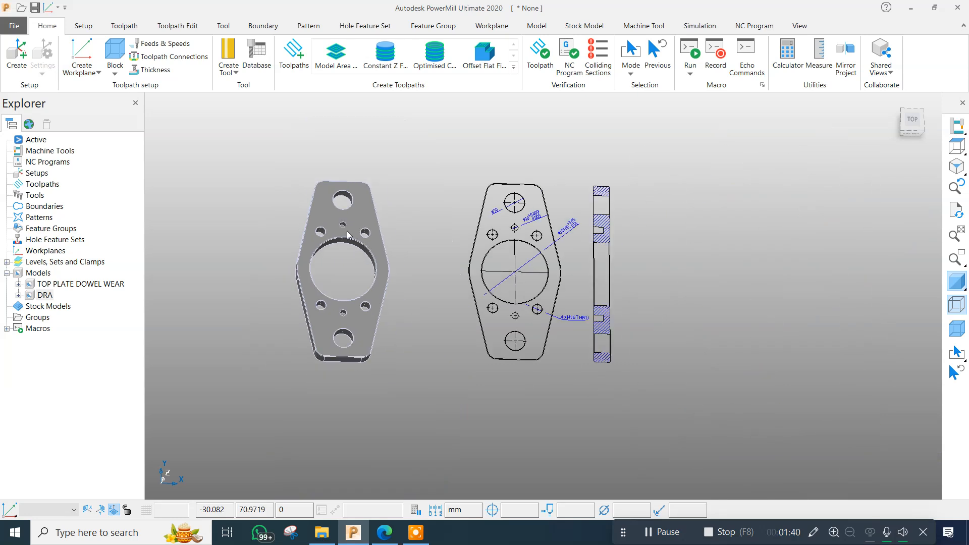
scroll(524, 173, up, 2)
scroll(524, 174, up, 2)
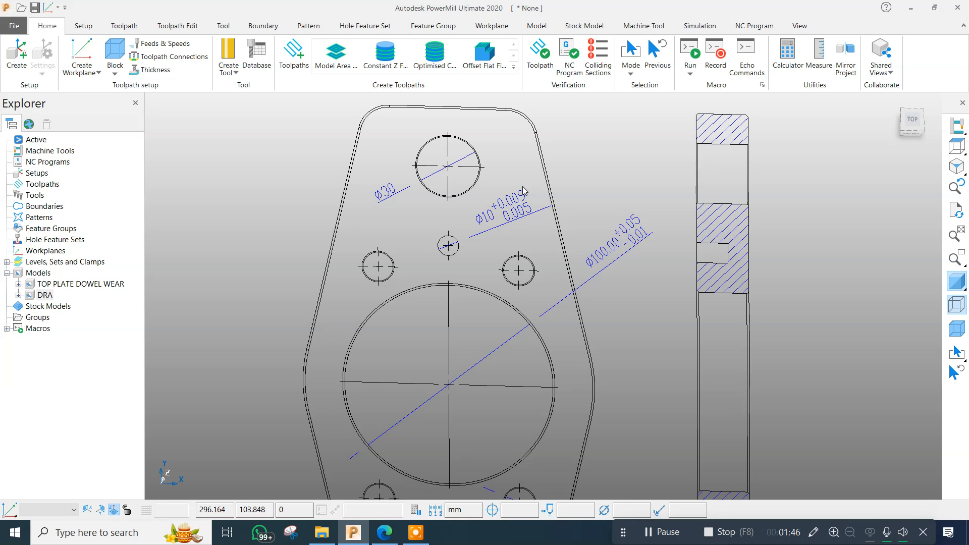
scroll(525, 191, up, 1)
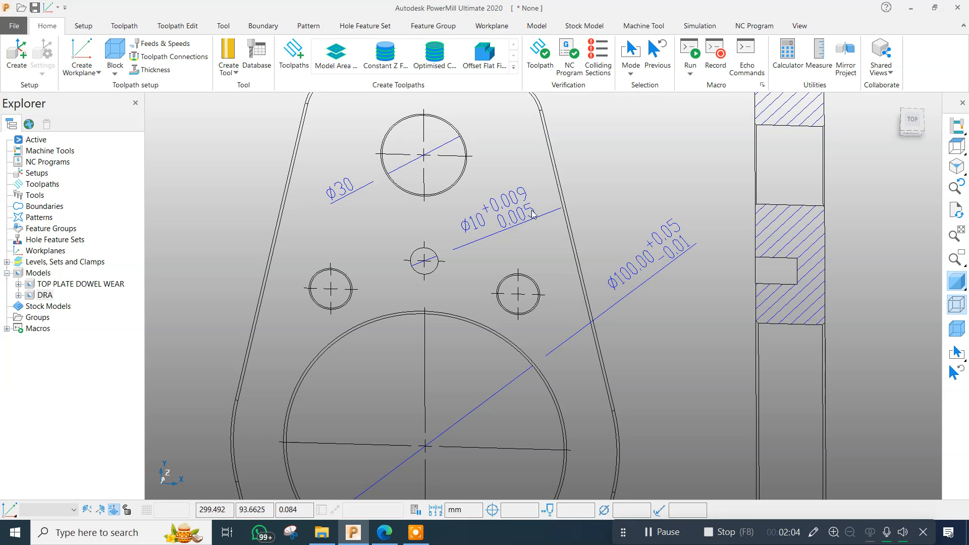
scroll(533, 215, down, 3)
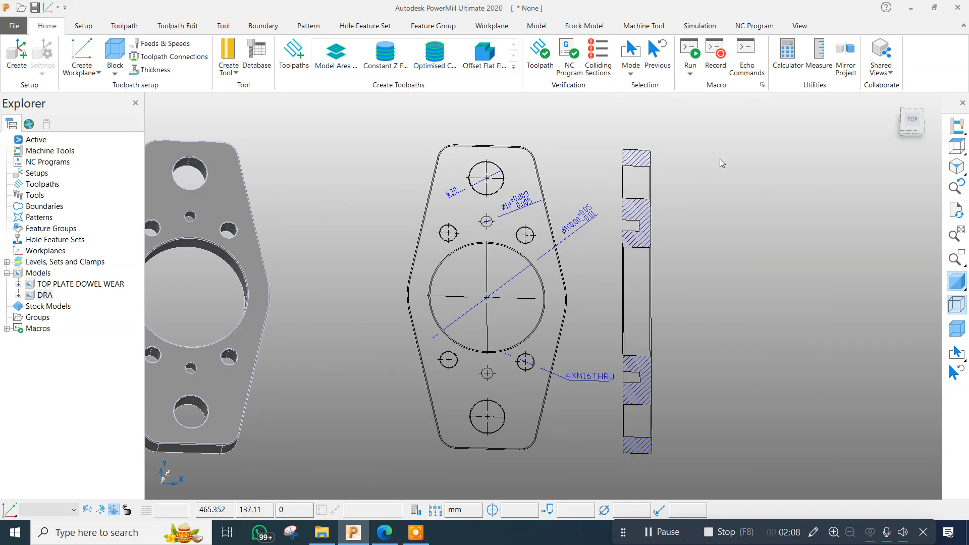
View the plate and its drawing from the top and check the Ø10 hole's tolerance callout.
click(955, 146)
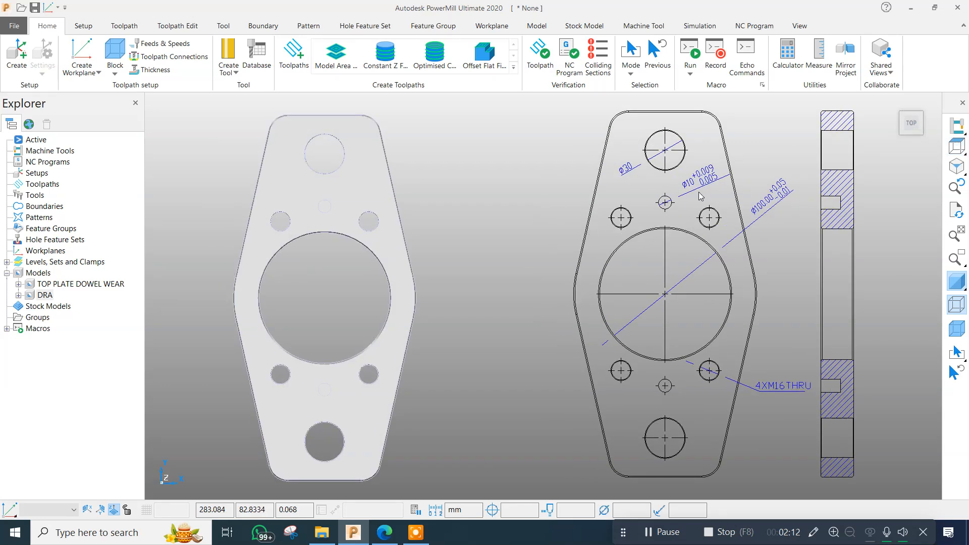
scroll(721, 175, up, 3)
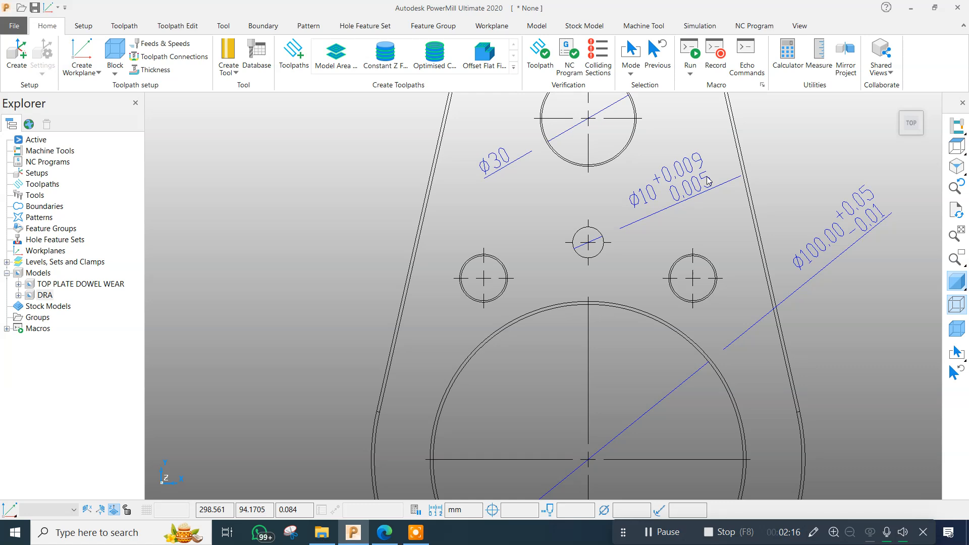
scroll(661, 196, down, 5)
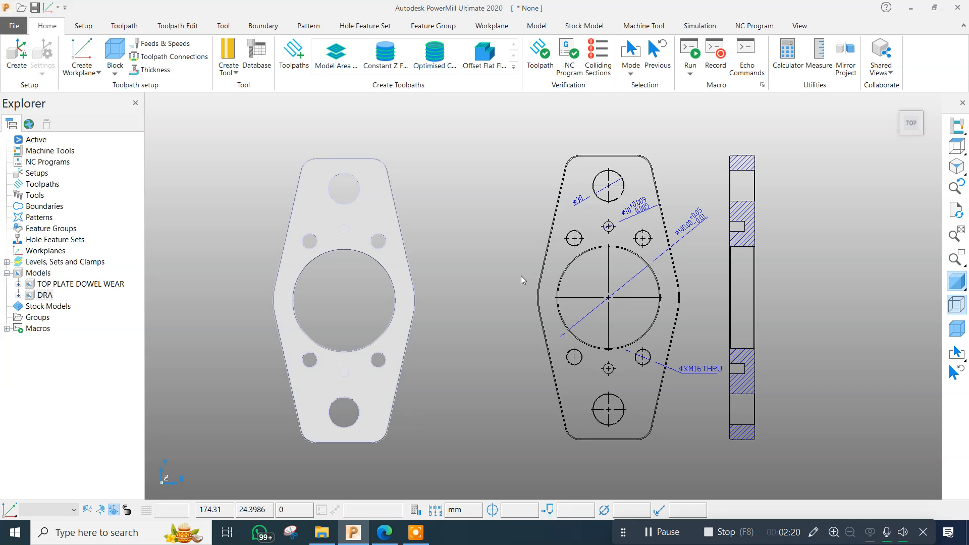
scroll(644, 212, up, 3)
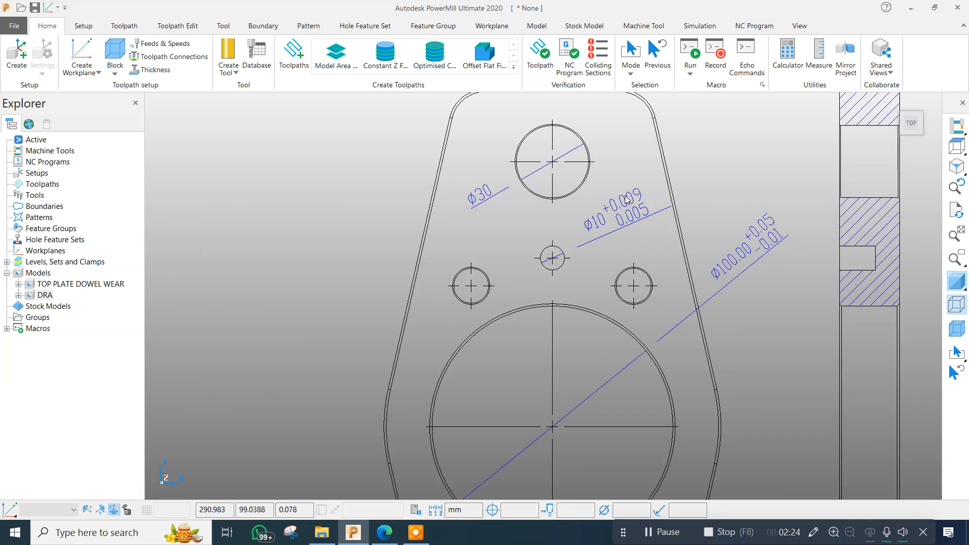
scroll(575, 211, down, 2)
scroll(437, 264, down, 4)
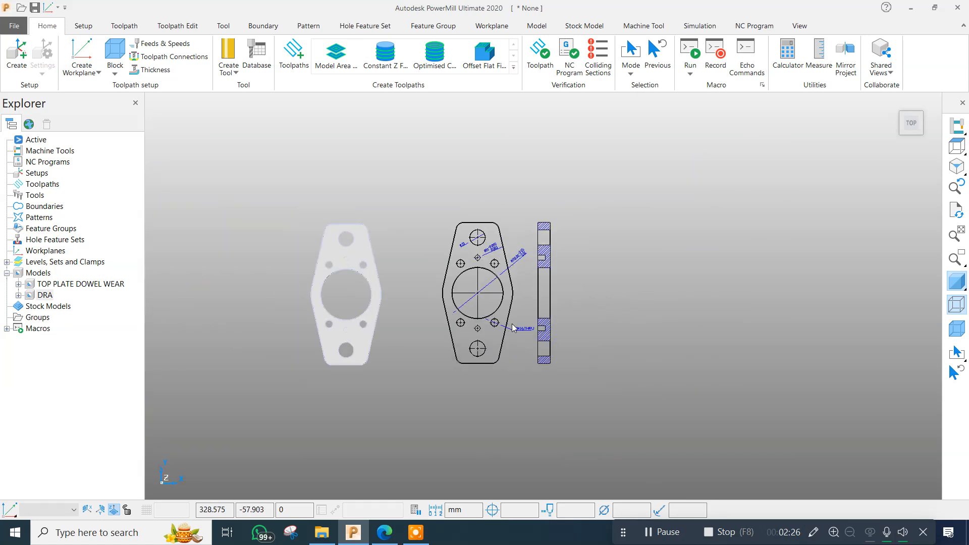
scroll(502, 314, up, 1)
Examine the plate model and the drawing's section view from several tilted angles.
middle_drag(503, 313, 510, 255)
scroll(303, 235, up, 1)
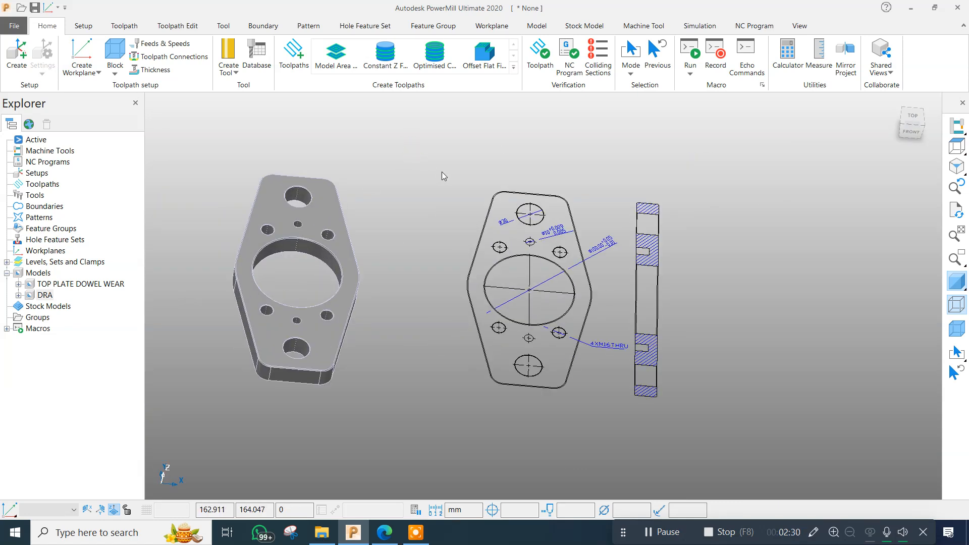
drag(385, 155, 438, 216)
drag(401, 147, 446, 213)
scroll(536, 229, up, 1)
scroll(536, 230, down, 4)
scroll(564, 216, up, 3)
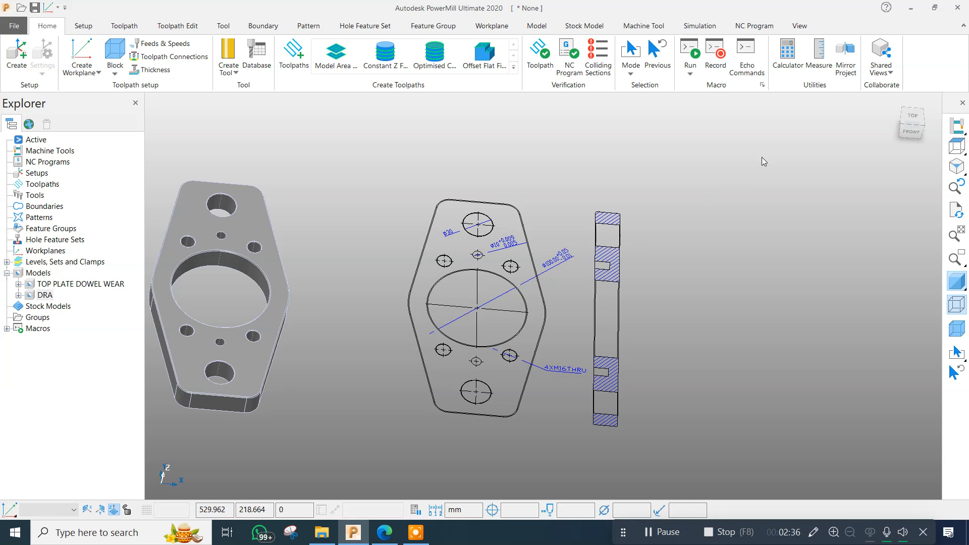
click(957, 146)
scroll(752, 174, up, 5)
scroll(426, 227, down, 6)
middle_drag(399, 238, 471, 183)
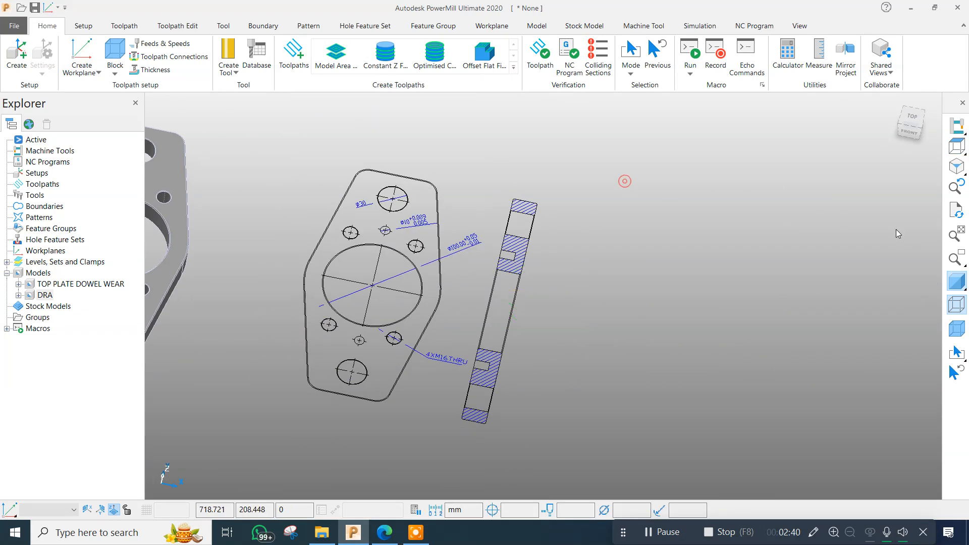
Hide the wireframe drawing and inspect the shaded plate's small holes from the top view.
click(957, 304)
scroll(535, 222, down, 4)
middle_drag(439, 242, 411, 263)
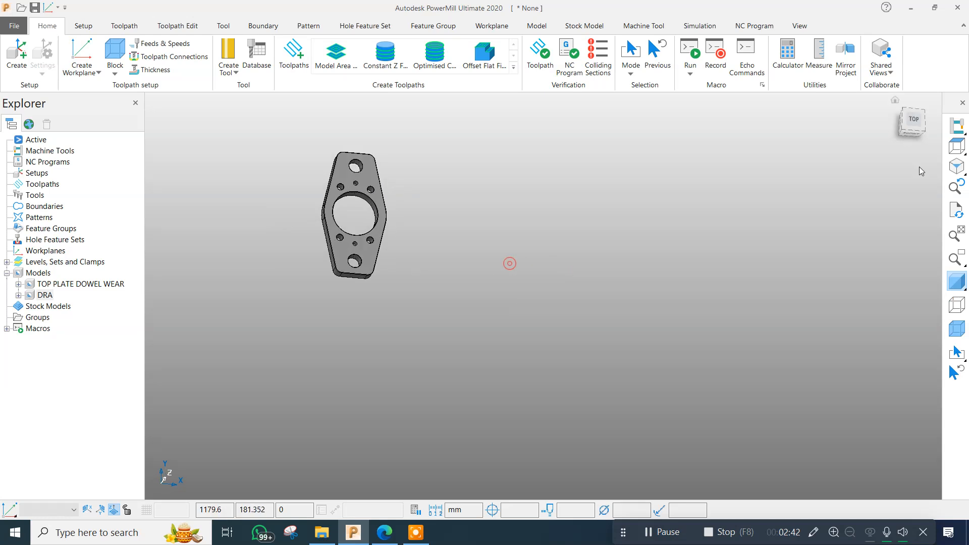
click(956, 146)
scroll(453, 226, up, 5)
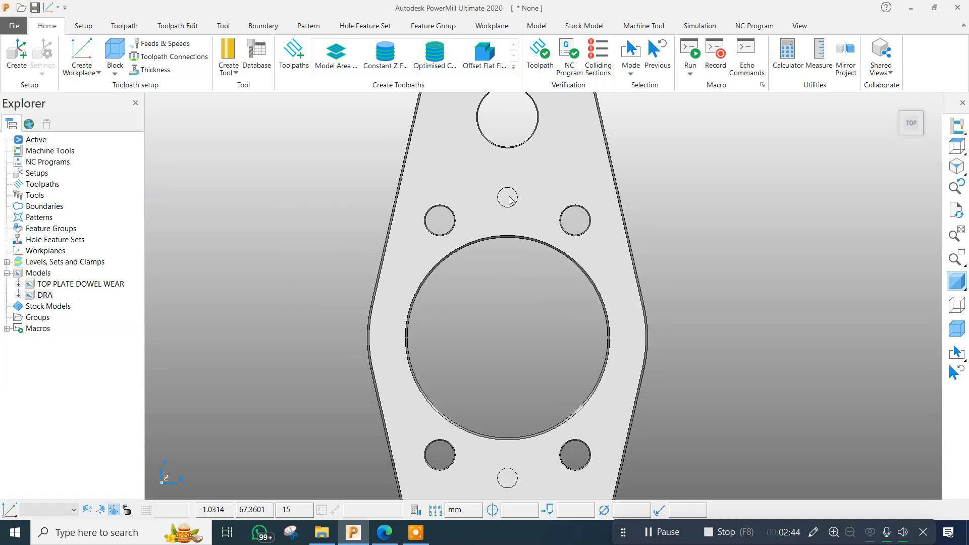
scroll(494, 230, down, 5)
scroll(487, 314, up, 3)
Inspect the plate's holes and side faces in rotated views, resetting to the top view in between.
middle_drag(503, 329, 274, 244)
scroll(274, 244, down, 2)
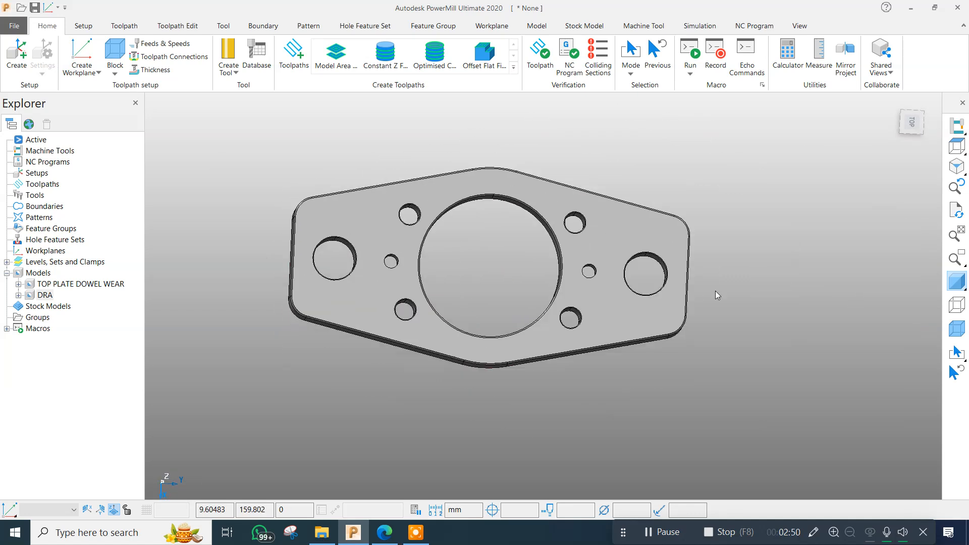
click(951, 139)
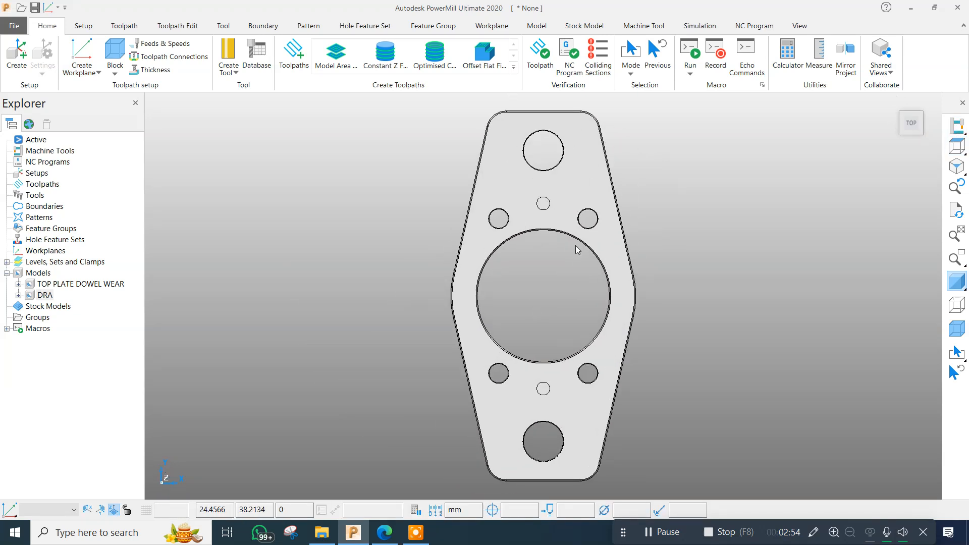
middle_drag(446, 404, 713, 203)
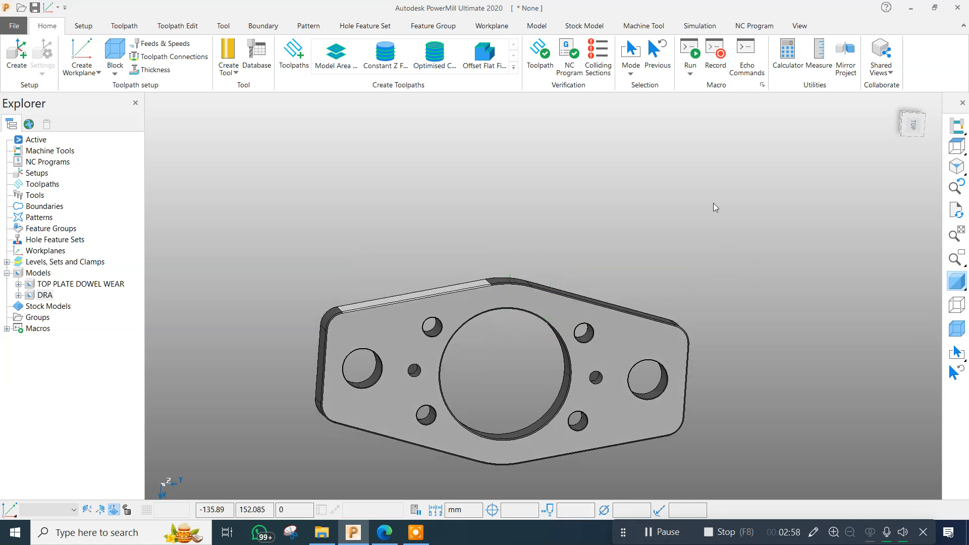
Delete the DRA drawing model, keeping only the TOP PLATE DOWEL WEAR model.
click(956, 146)
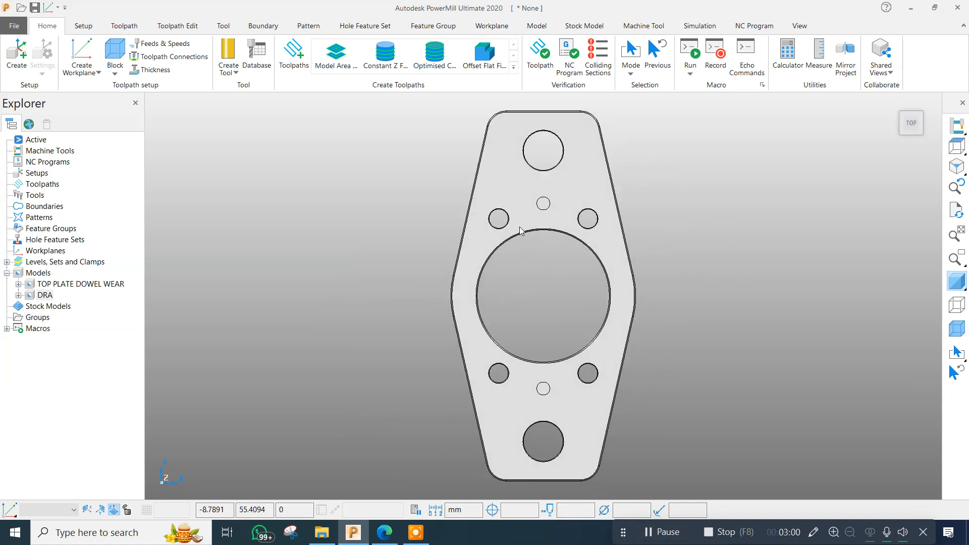
scroll(370, 245, down, 2)
click(360, 171)
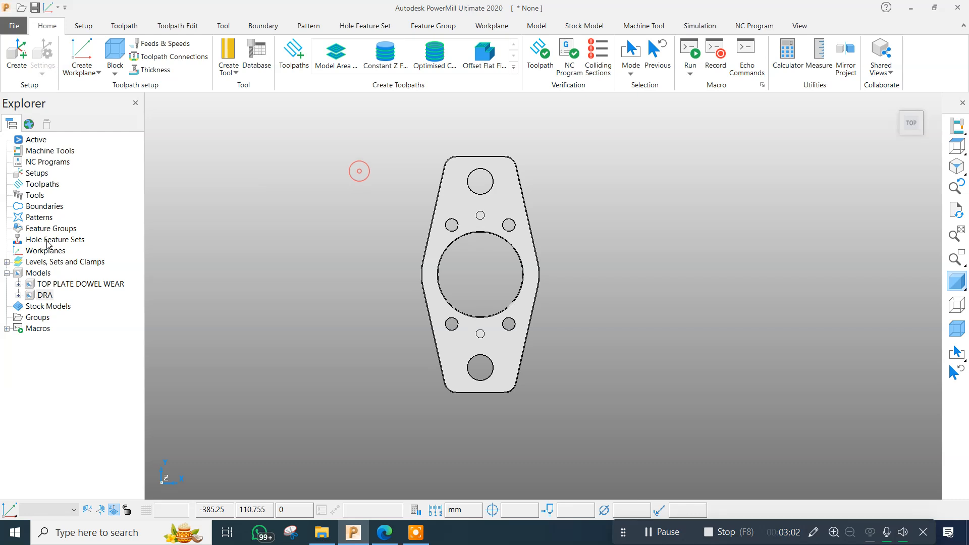
right_click(45, 295)
click(84, 512)
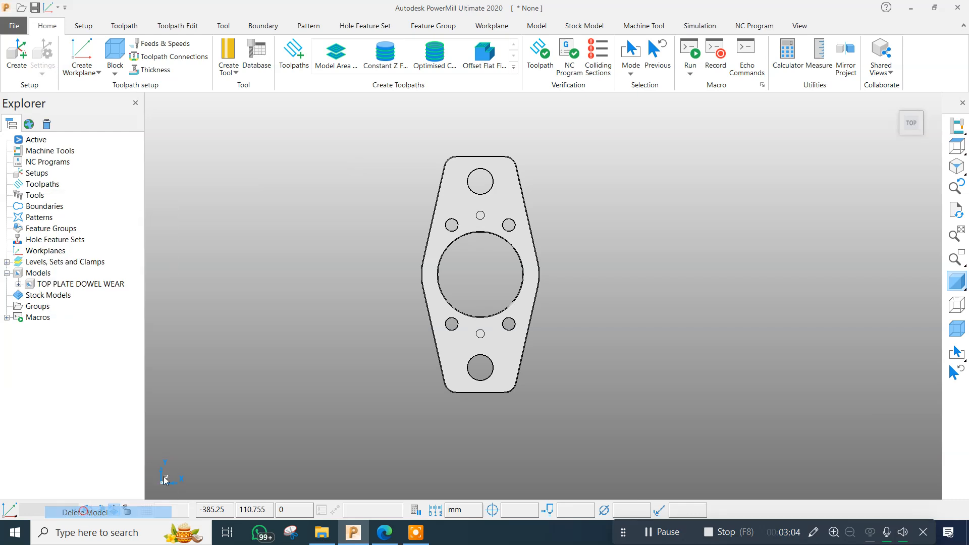
Rotate the TOP PLATE DOWEL WEAR model 90 degrees about the Z axis using the Transform Model options.
scroll(308, 164, down, 3)
drag(309, 133, 637, 391)
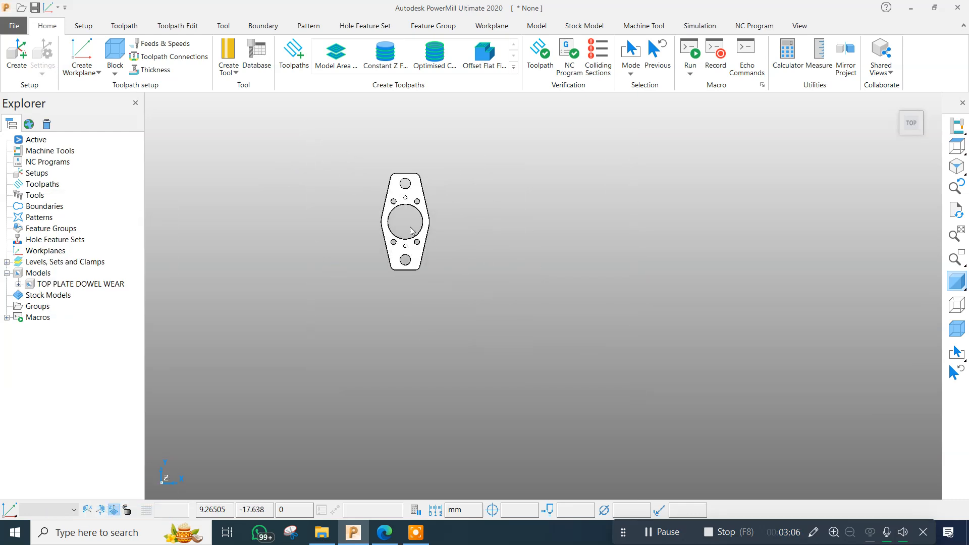
right_click(411, 230)
drag(281, 135, 509, 387)
right_click(402, 199)
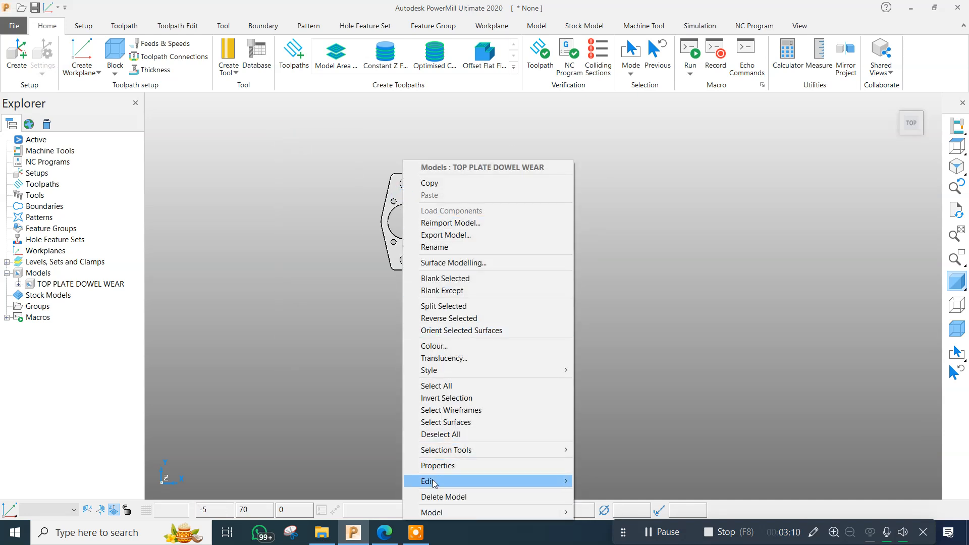
mouse_move(434, 484)
click(644, 481)
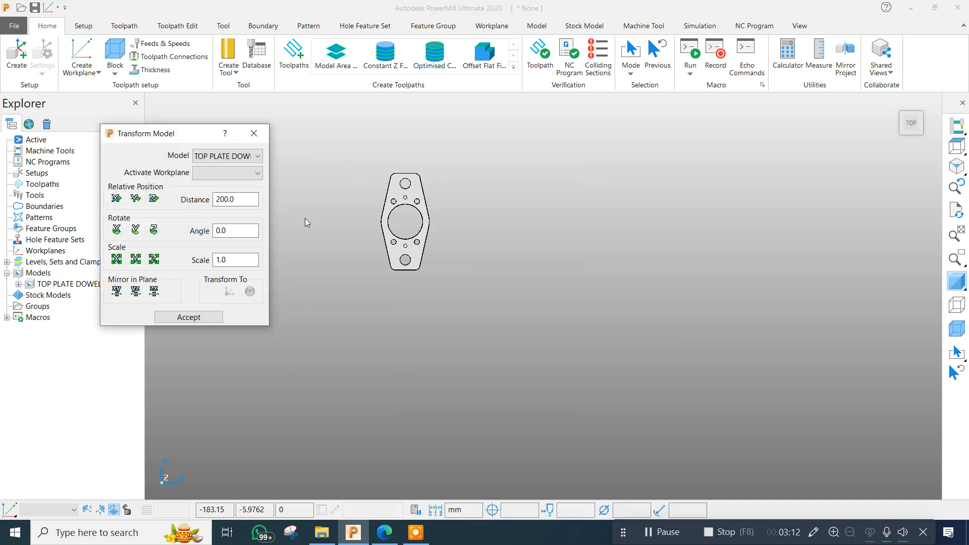
click(235, 230)
text(90)
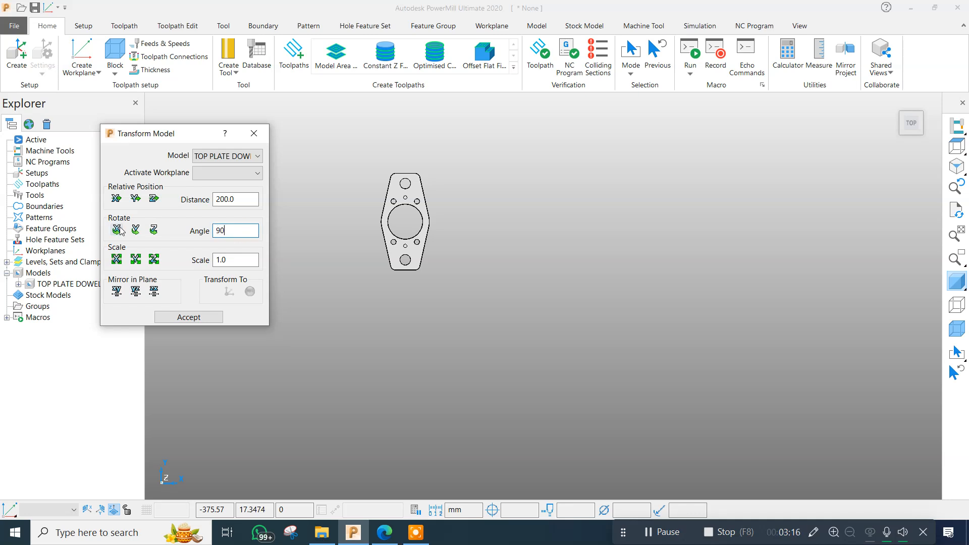
click(153, 229)
click(189, 317)
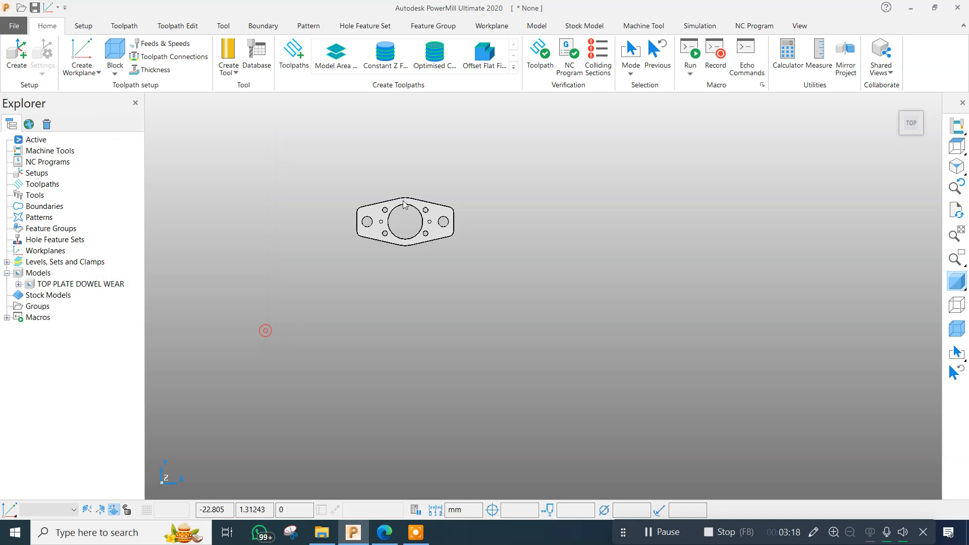
Rotate the plate model again about the Z axis using the ribbon's Rotate Z transform.
click(537, 26)
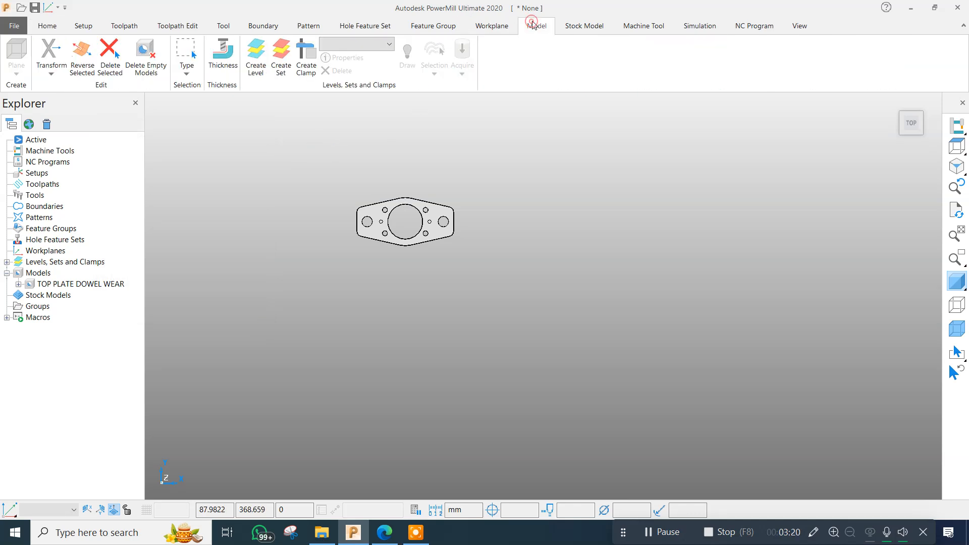
click(52, 74)
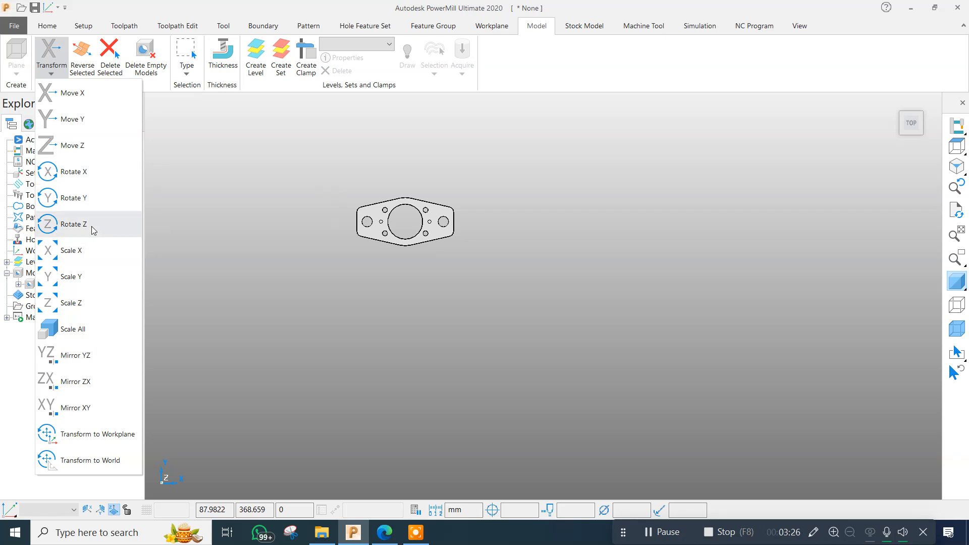
click(78, 228)
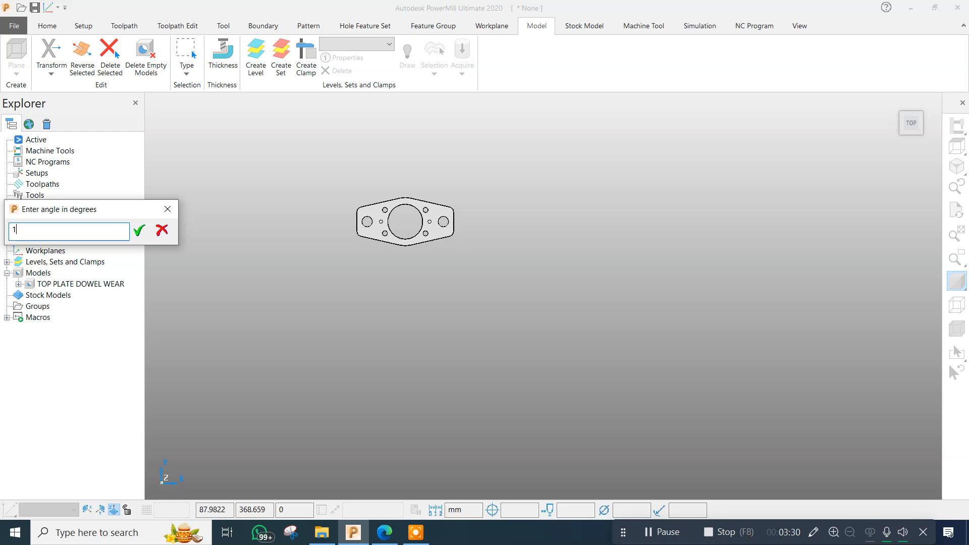
key(Return)
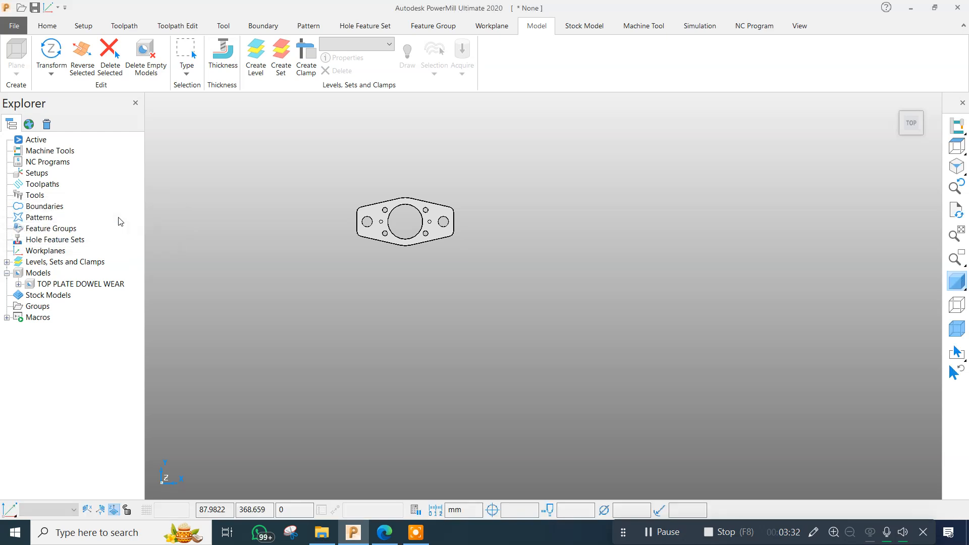
Examine the horizontally oriented plate's hole outlines up close from the top and in a tilted view.
scroll(397, 210, up, 4)
scroll(398, 212, down, 3)
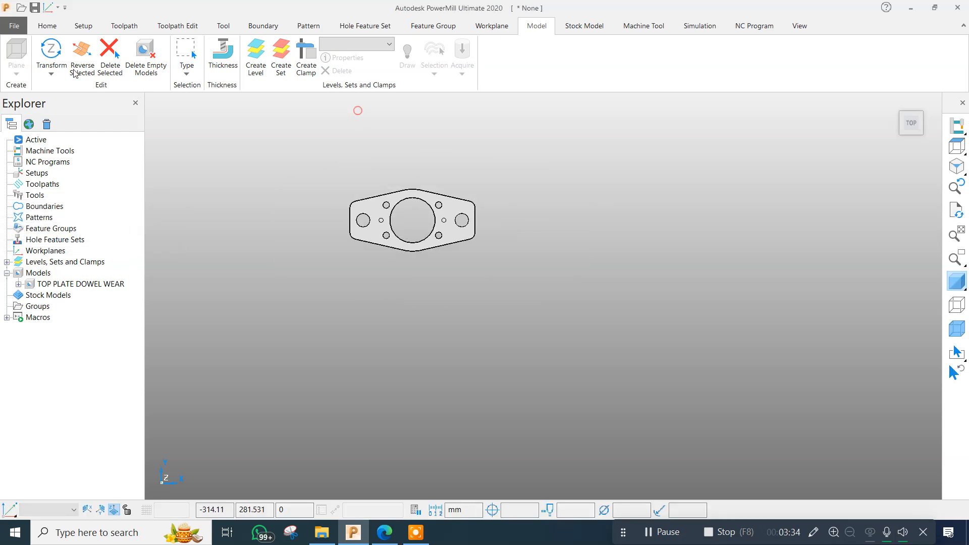
click(50, 26)
scroll(403, 218, up, 5)
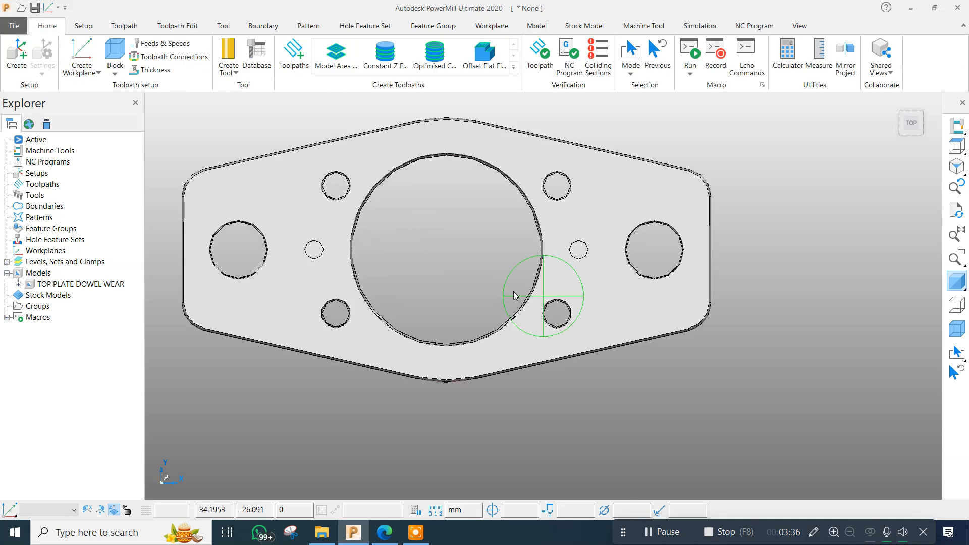
middle_drag(513, 292, 526, 188)
click(956, 146)
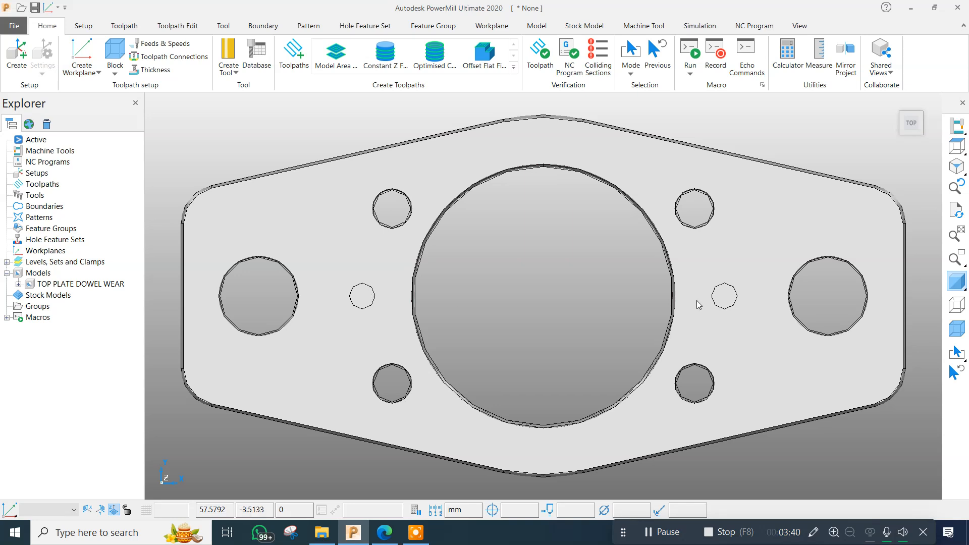
scroll(618, 308, up, 2)
middle_drag(619, 308, 535, 259)
click(954, 210)
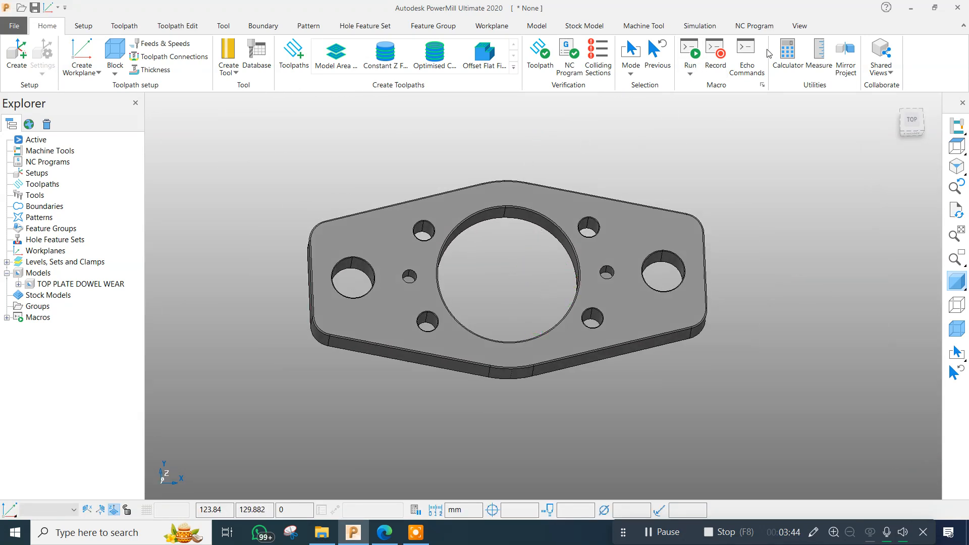
Set a finer shading tolerance for the model in the Model Drawing Options.
click(803, 25)
click(303, 84)
click(347, 219)
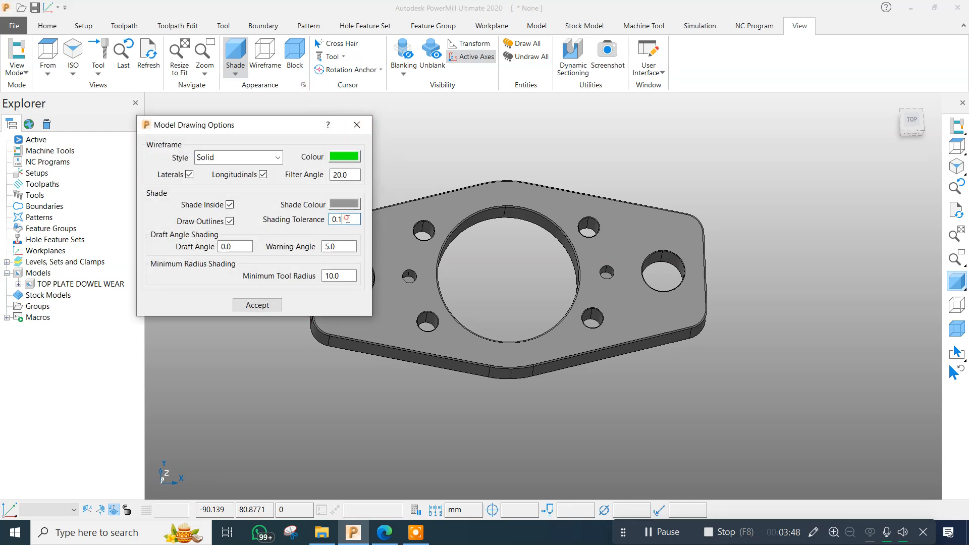
click(258, 305)
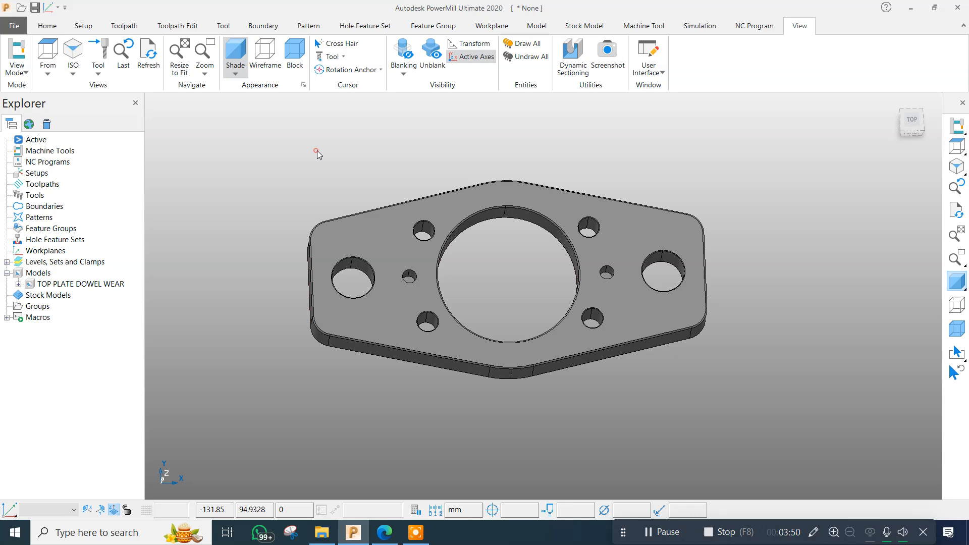
Inspect the reshaded plate's holes, large central bore and outer edges from the top and from several tilted angles.
click(957, 146)
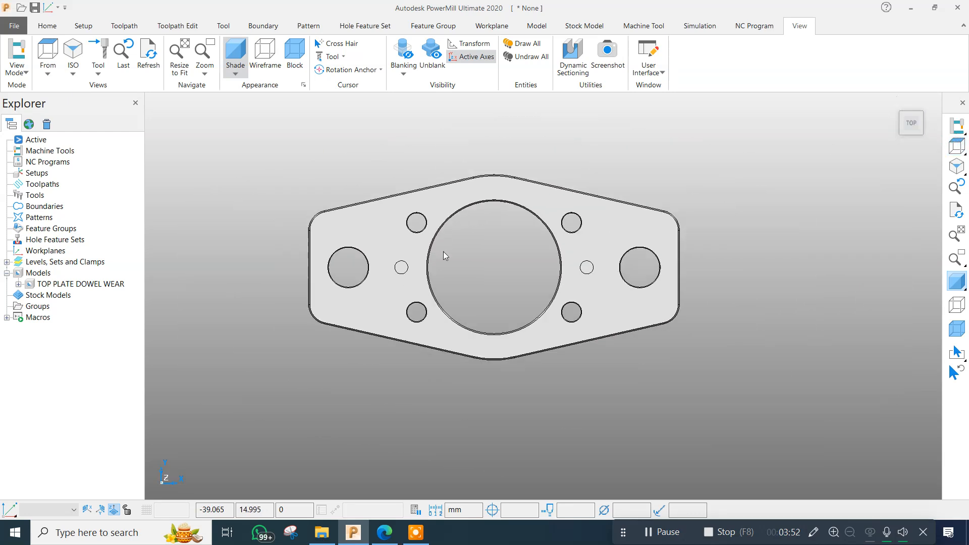
middle_drag(444, 187, 501, 239)
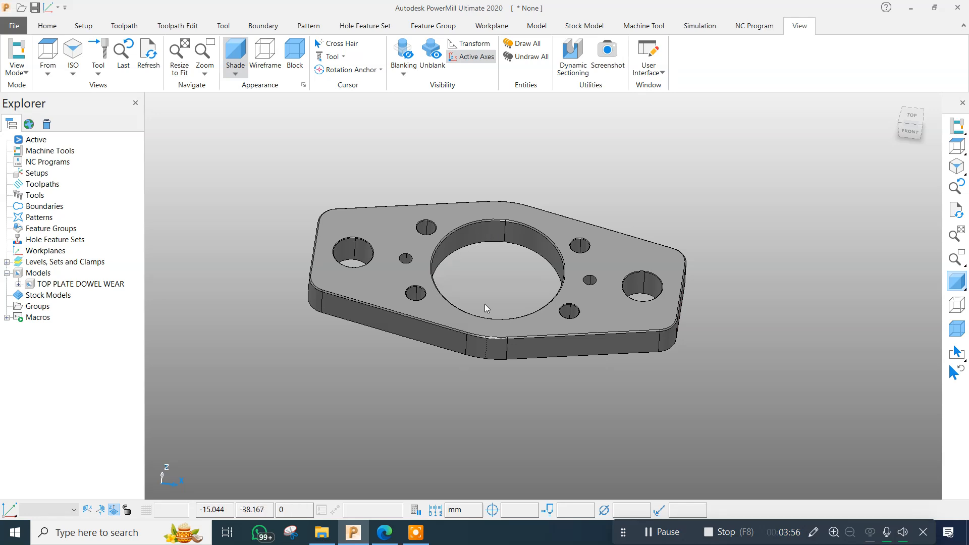
middle_drag(480, 195, 478, 345)
scroll(479, 207, up, 5)
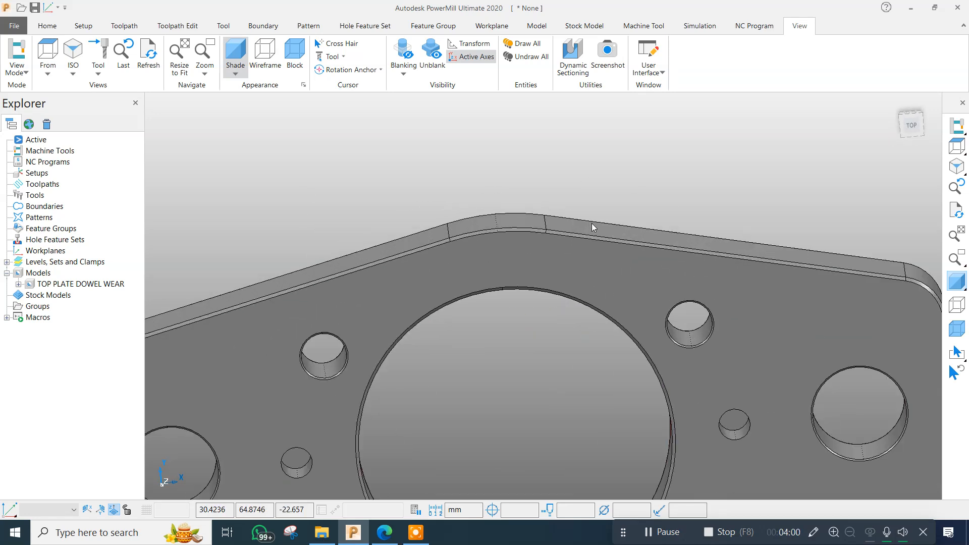
scroll(492, 257, down, 5)
middle_drag(494, 260, 506, 205)
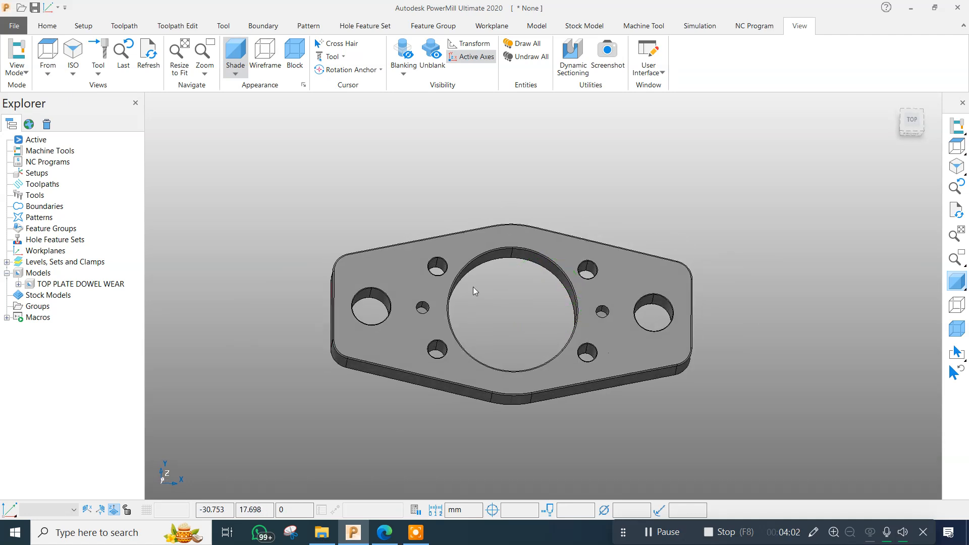
scroll(526, 260, up, 4)
scroll(537, 235, down, 5)
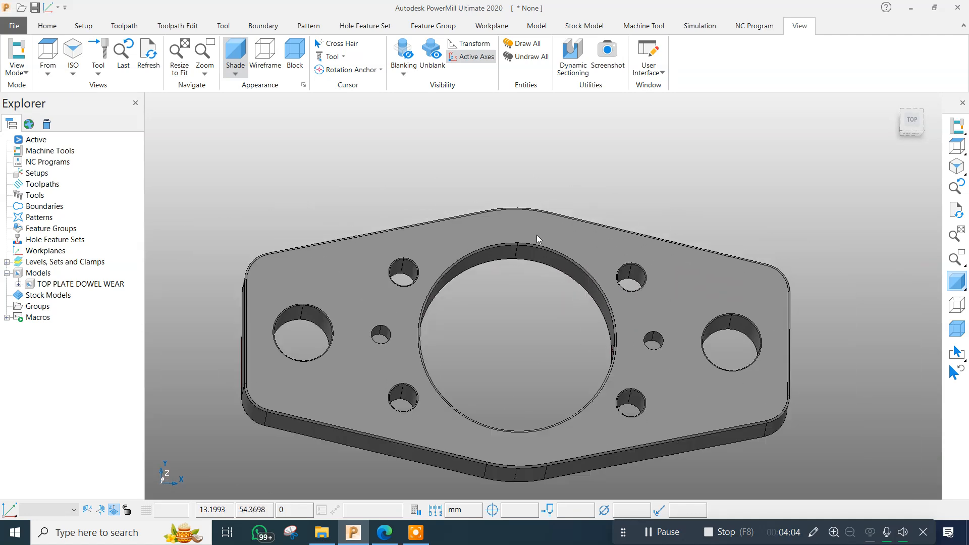
scroll(396, 279, up, 1)
scroll(396, 282, down, 3)
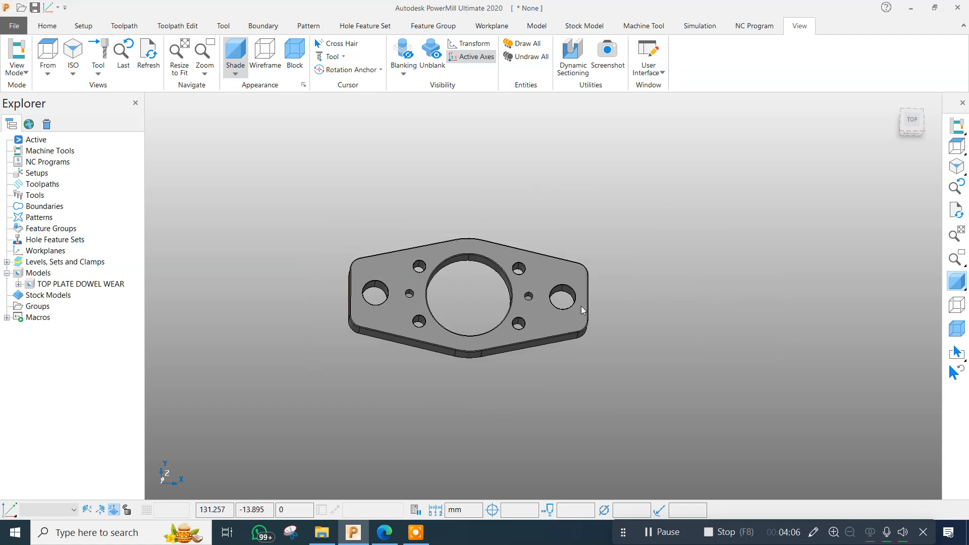
scroll(454, 259, up, 3)
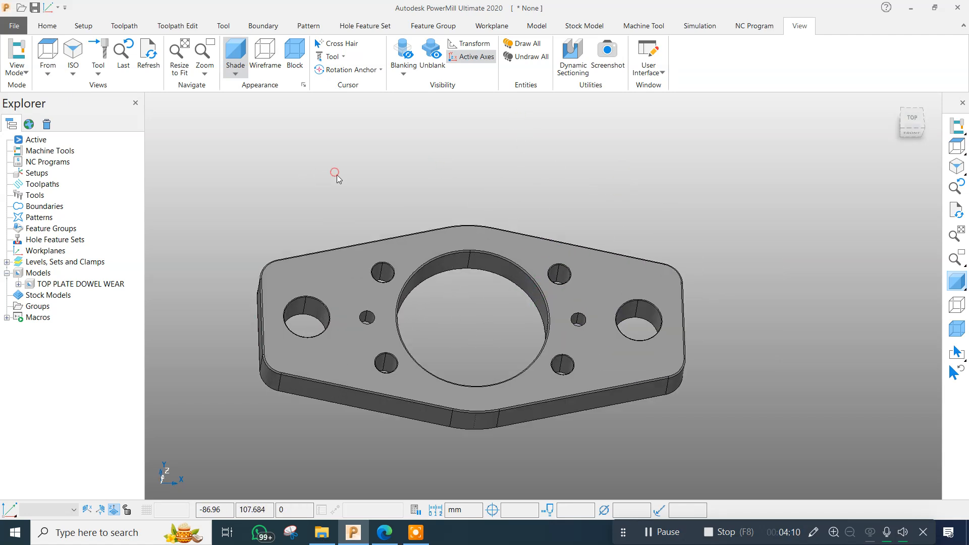
scroll(525, 234, up, 2)
click(44, 25)
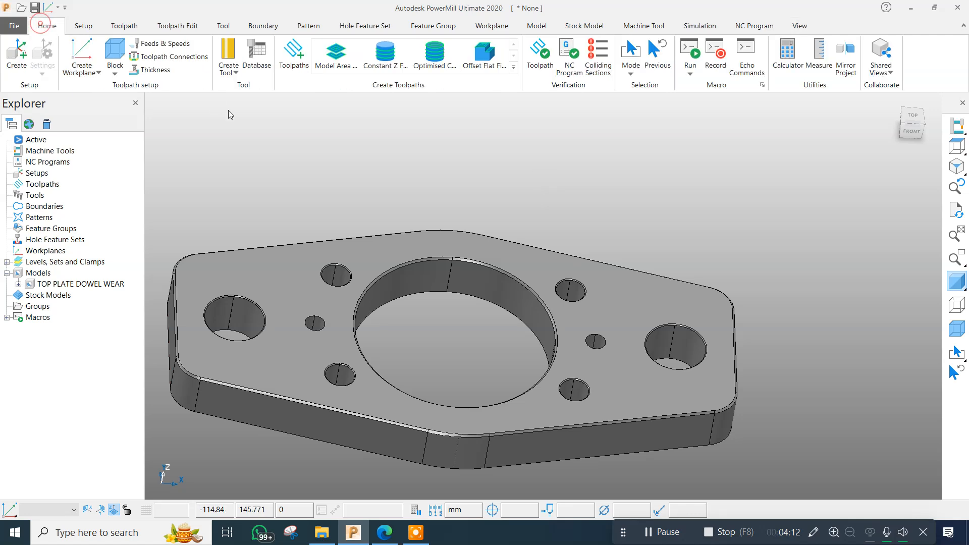
scroll(276, 162, down, 4)
middle_drag(348, 208, 376, 216)
scroll(369, 216, up, 5)
scroll(474, 243, down, 5)
scroll(409, 236, up, 4)
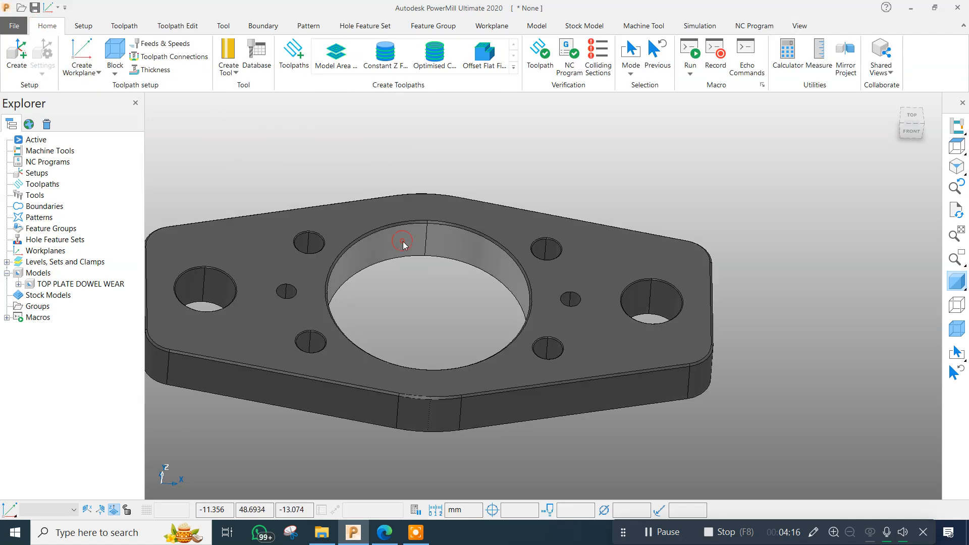
scroll(409, 241, down, 3)
Calculate and display a box-shaped block from the model with a tolerance of 0.01.
click(115, 53)
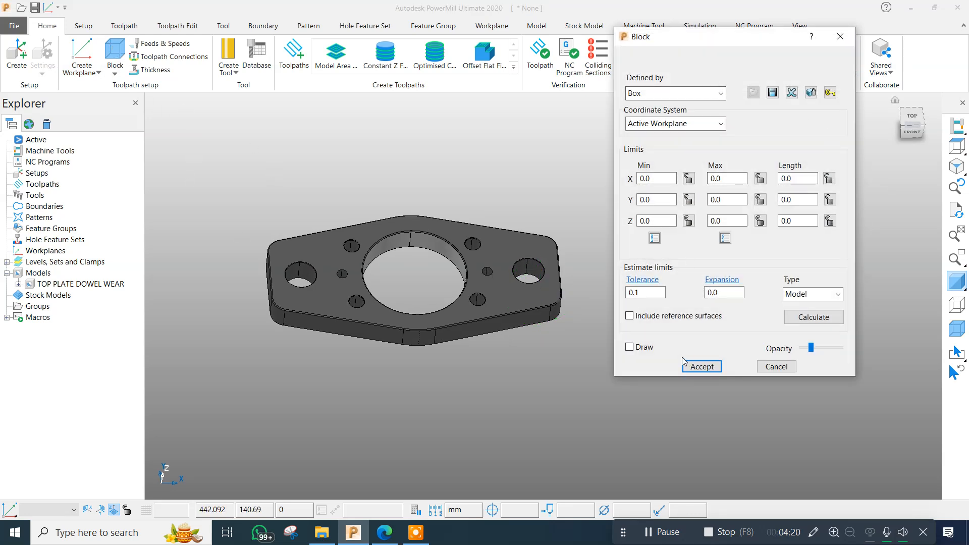
click(654, 292)
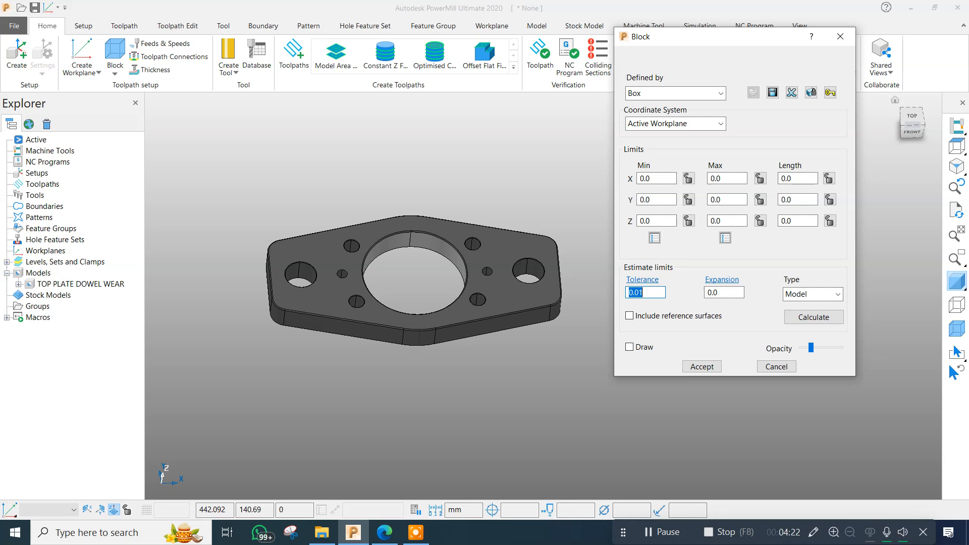
click(951, 329)
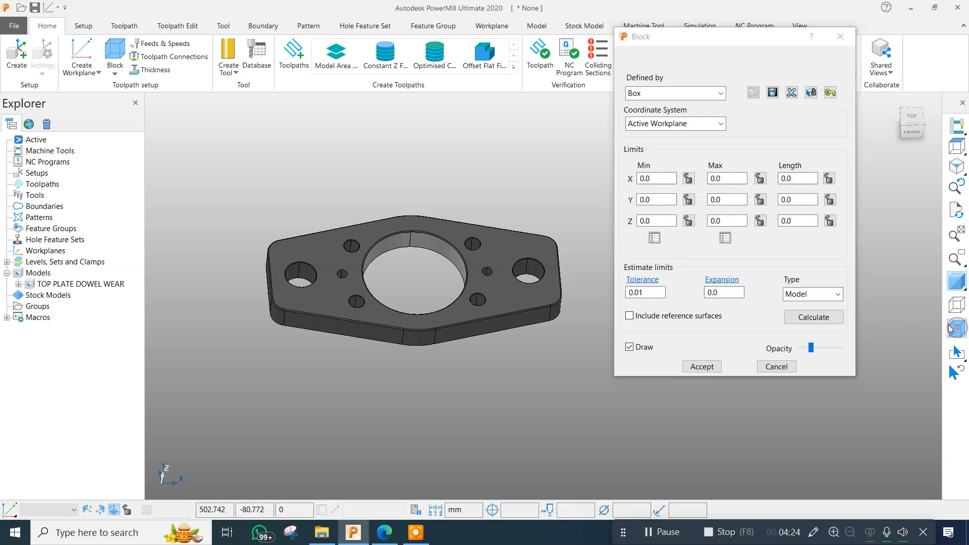
click(813, 317)
scroll(449, 269, up, 5)
middle_drag(449, 269, 429, 197)
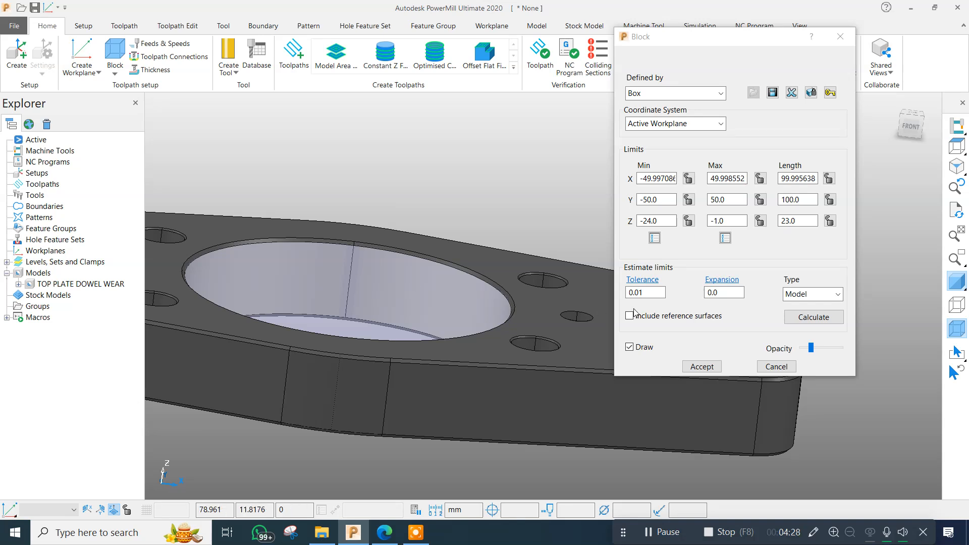
Set the block's maximum Z limit to 0, lock it and recalculate the block.
double_click(727, 220)
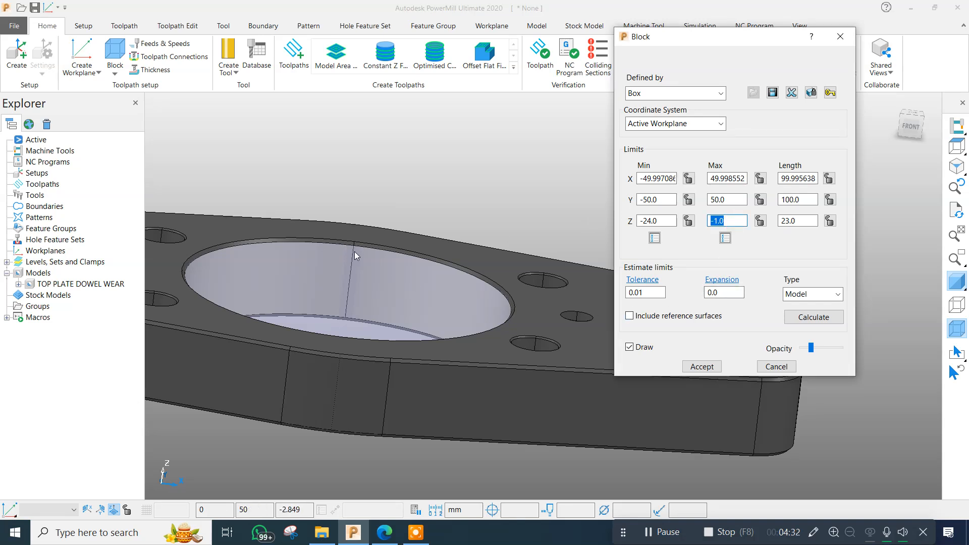
scroll(353, 244, up, 3)
double_click(739, 219)
text(0)
key(Return)
click(760, 220)
scroll(384, 228, down, 3)
scroll(385, 227, down, 5)
click(815, 318)
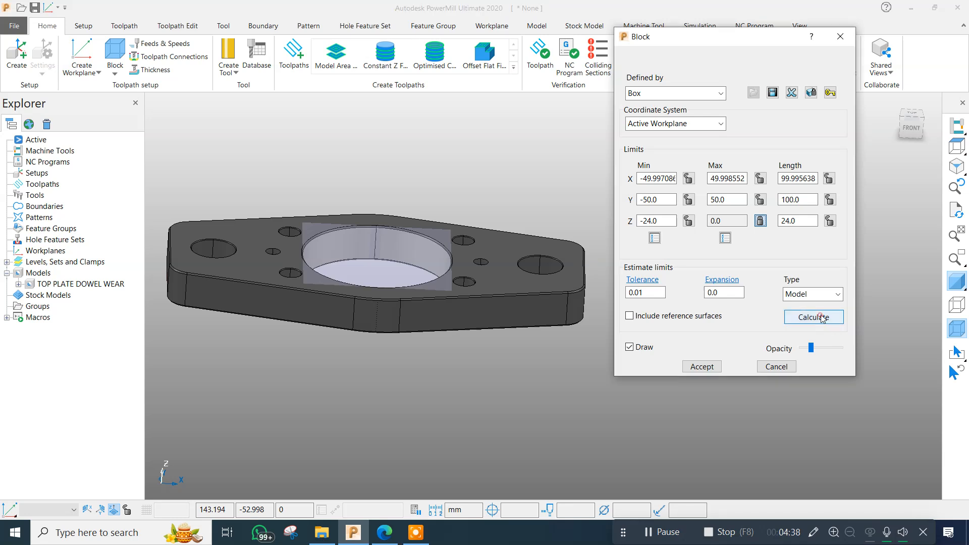
Redefine the stock block as a cylinder, recalculate it from the model and accept it.
click(671, 94)
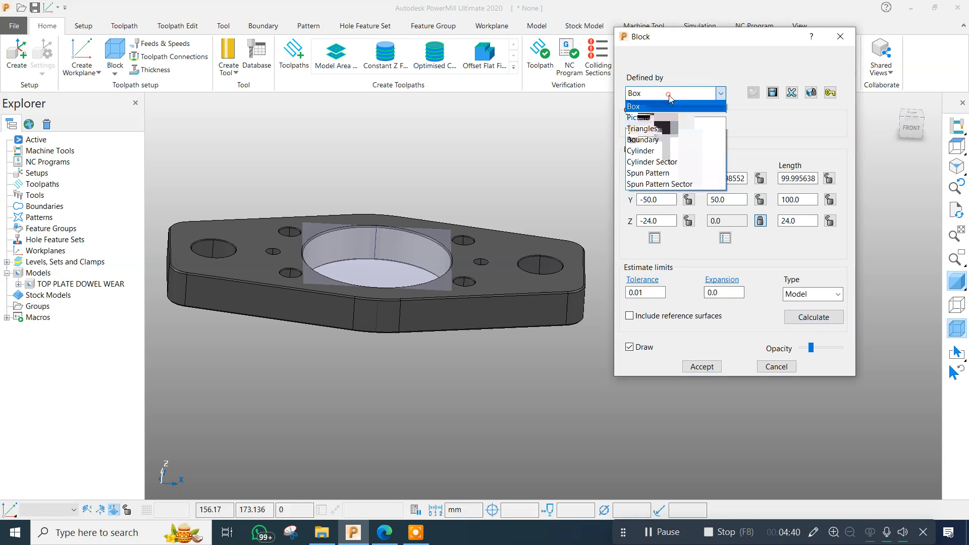
click(649, 154)
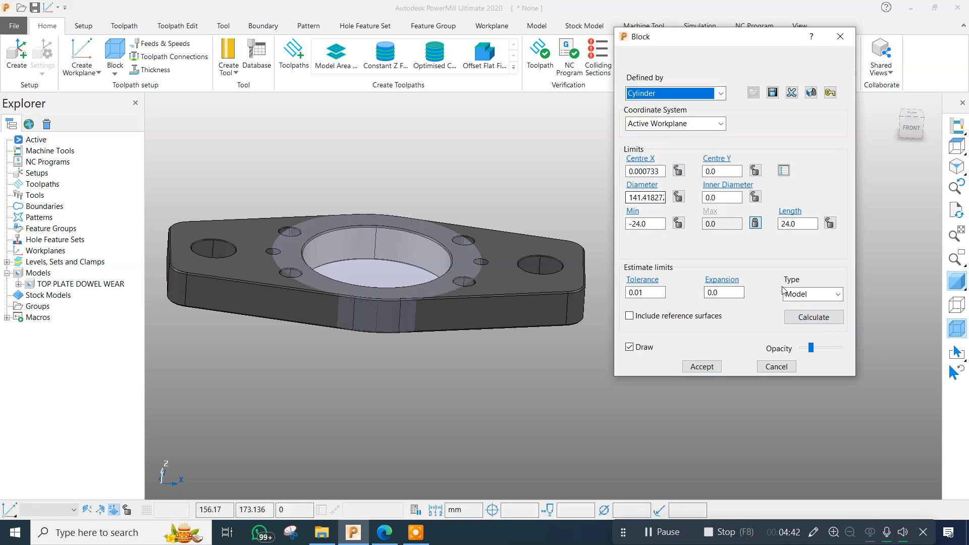
click(814, 317)
scroll(393, 237, up, 3)
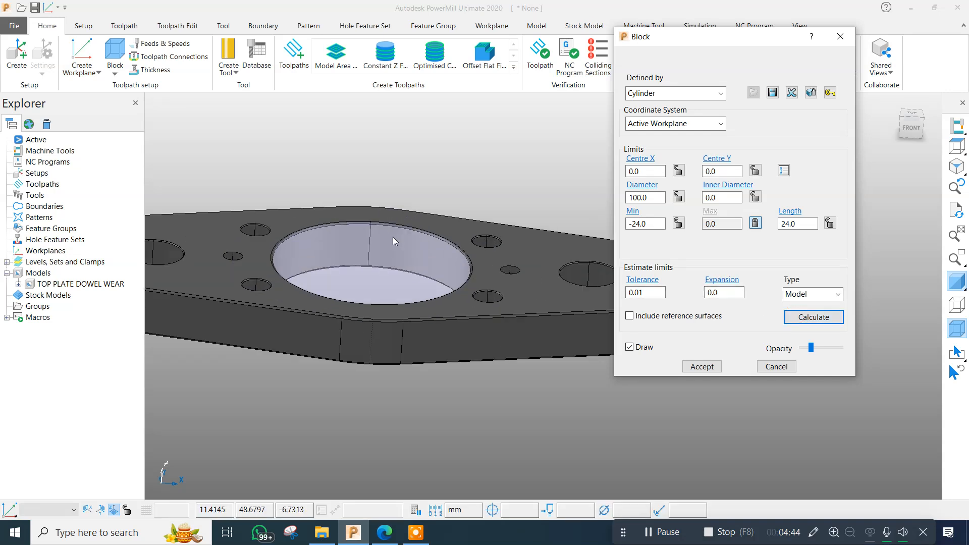
click(701, 366)
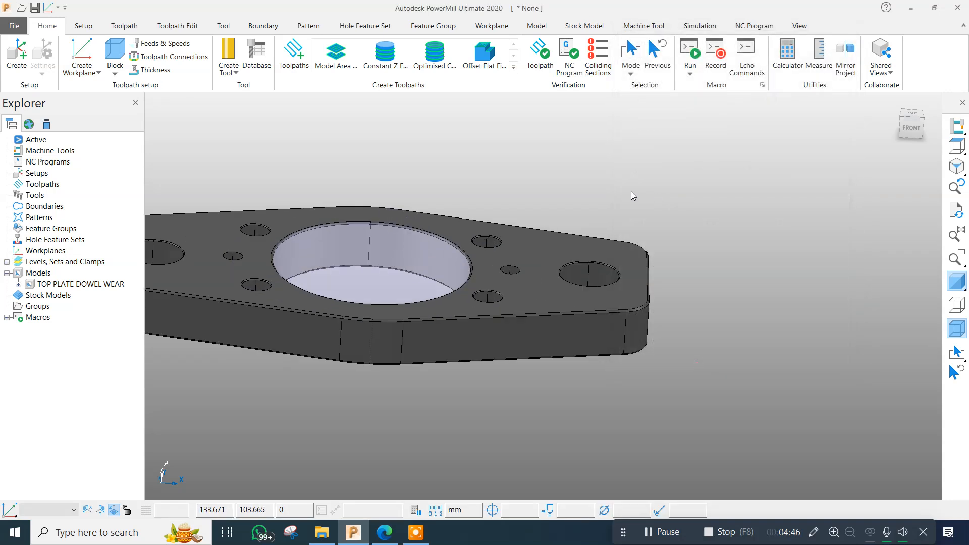
Examine the cylindrical block by temporarily hiding the model's shading and restoring it.
middle_drag(631, 195, 574, 283)
scroll(590, 308, down, 3)
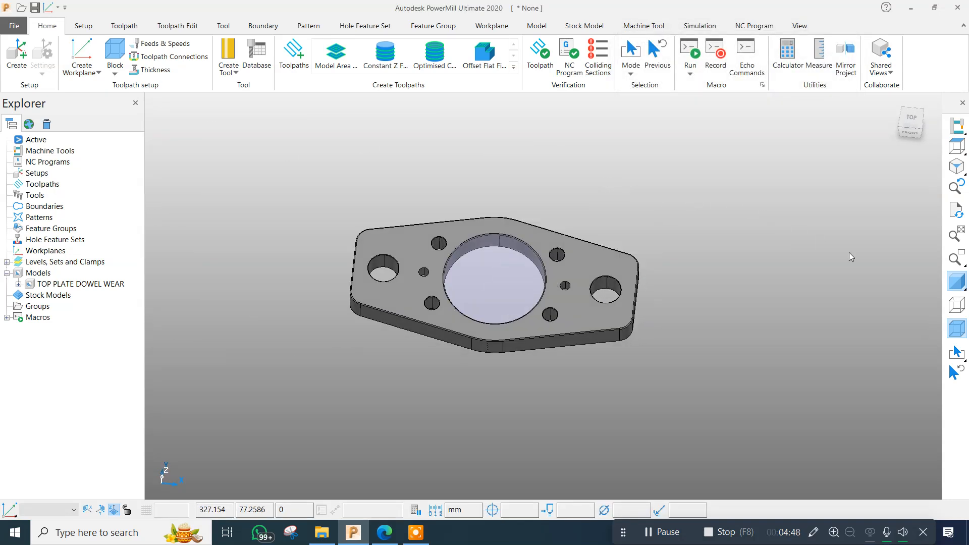
click(956, 283)
scroll(436, 281, up, 4)
middle_drag(555, 331, 610, 223)
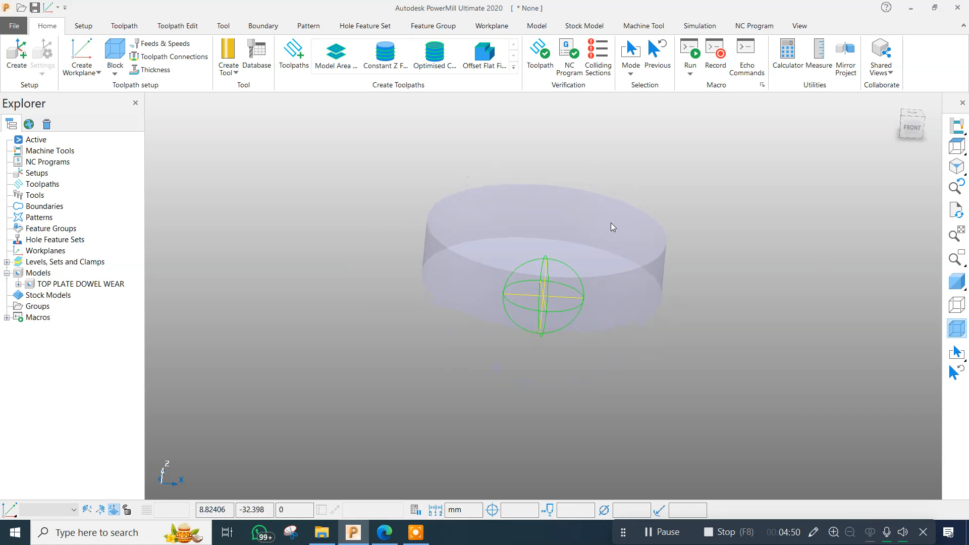
click(956, 283)
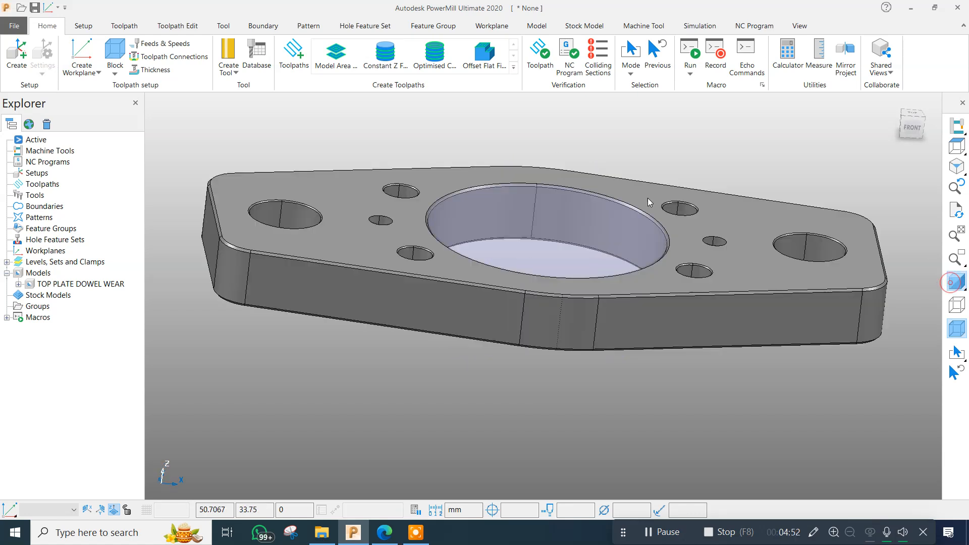
Switch to the browser to check the bore and hole dimensions in DRA.pdf, and return to PowerMill.
scroll(421, 364, down, 4)
middle_drag(421, 364, 437, 272)
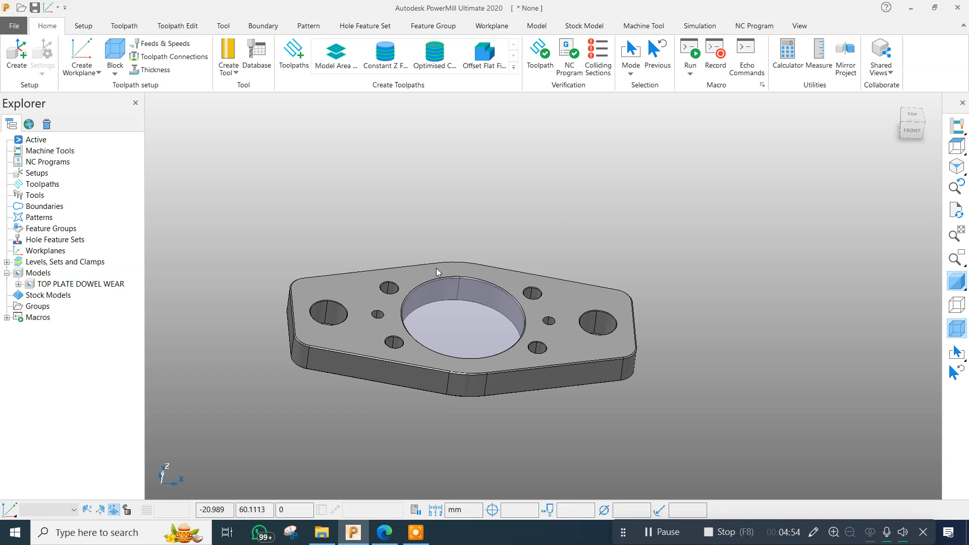
click(389, 534)
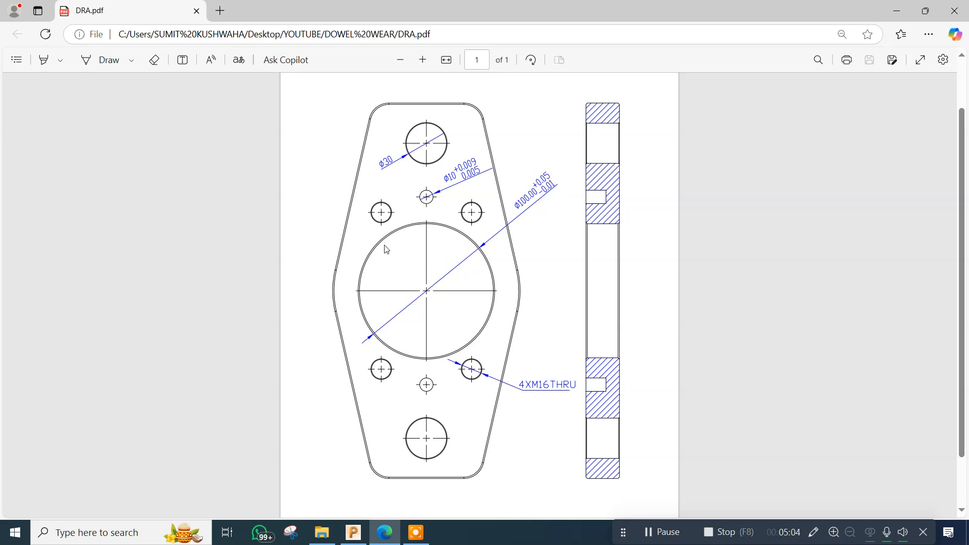
click(353, 533)
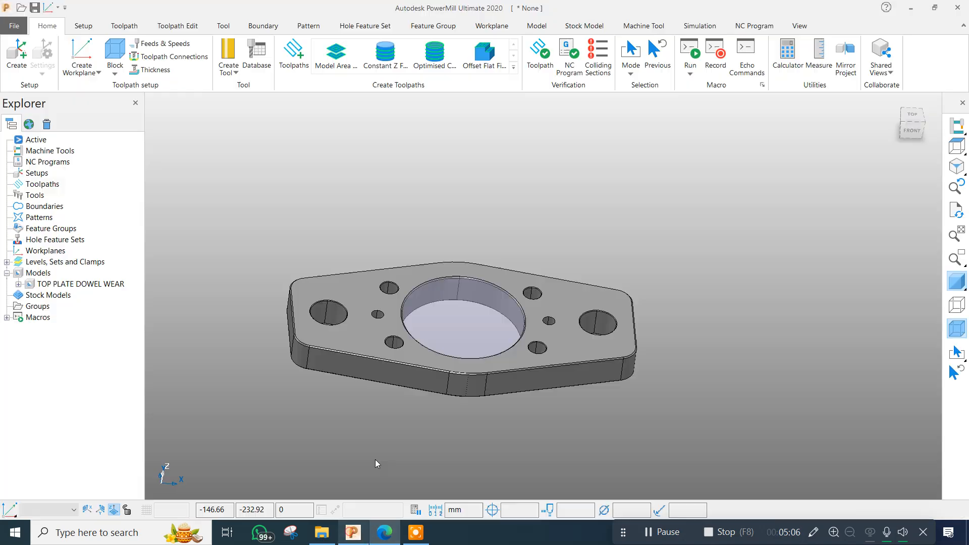
Create a workplane positioned on the block's top centre point and activate it.
click(97, 73)
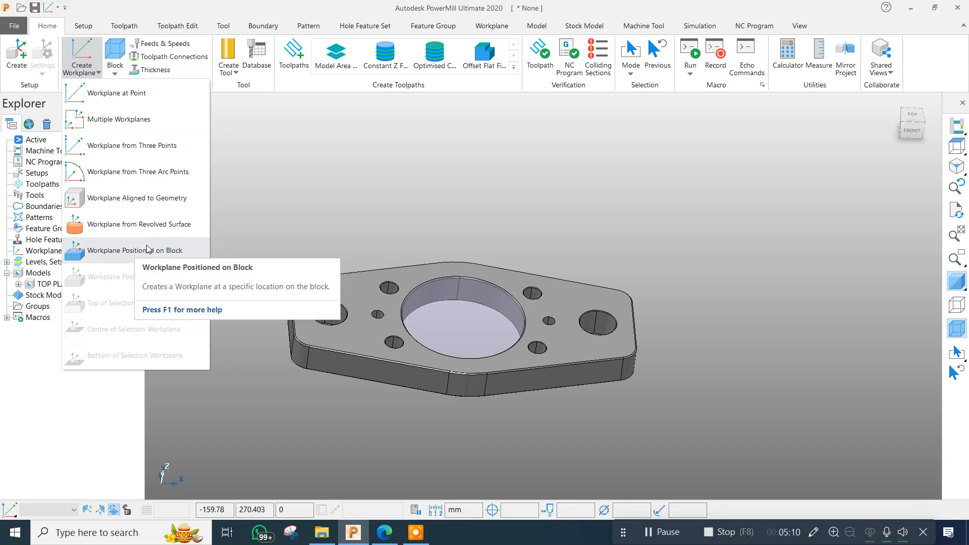
click(143, 250)
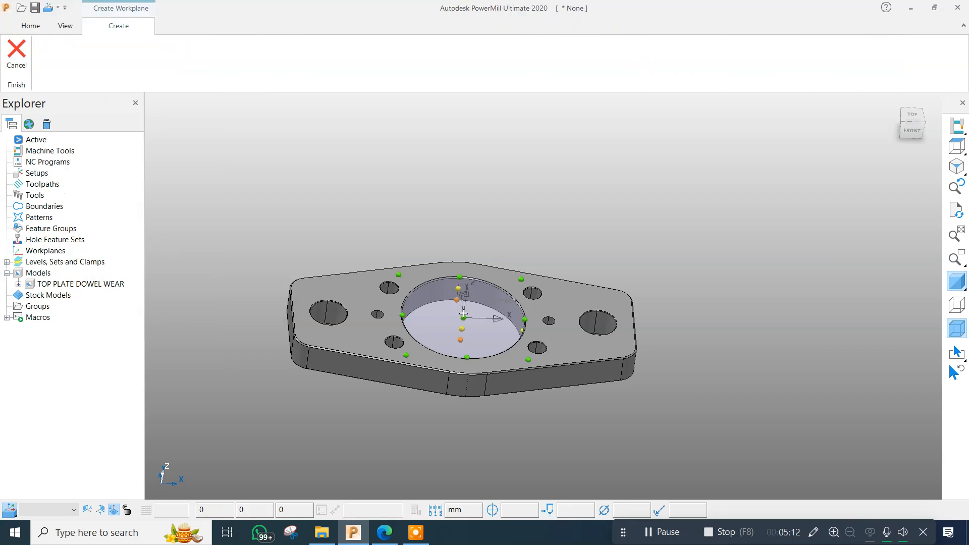
click(463, 314)
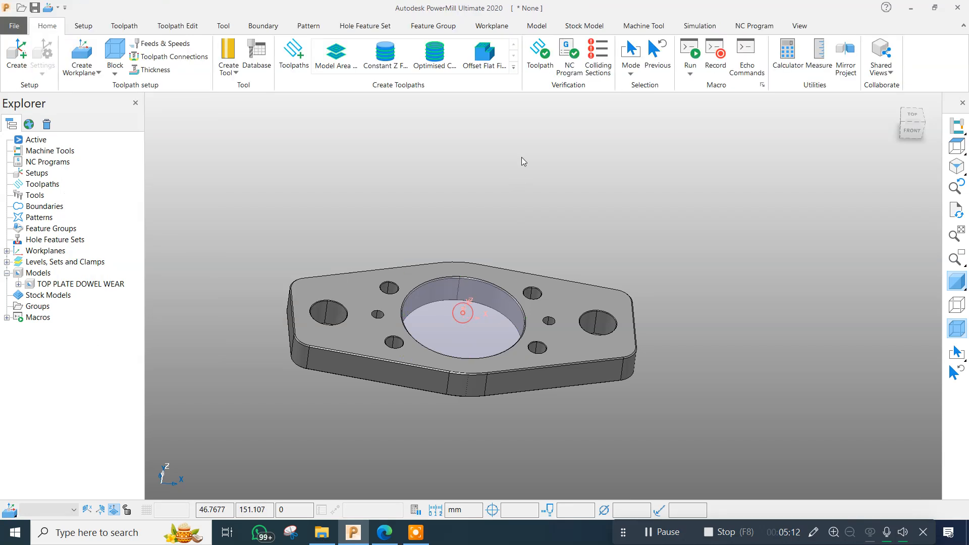
click(7, 250)
right_click(59, 261)
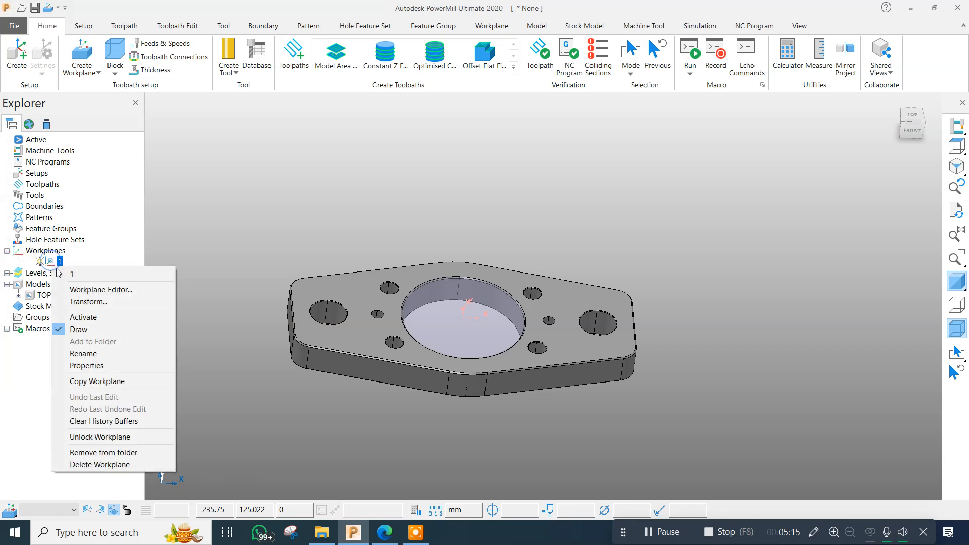
click(76, 318)
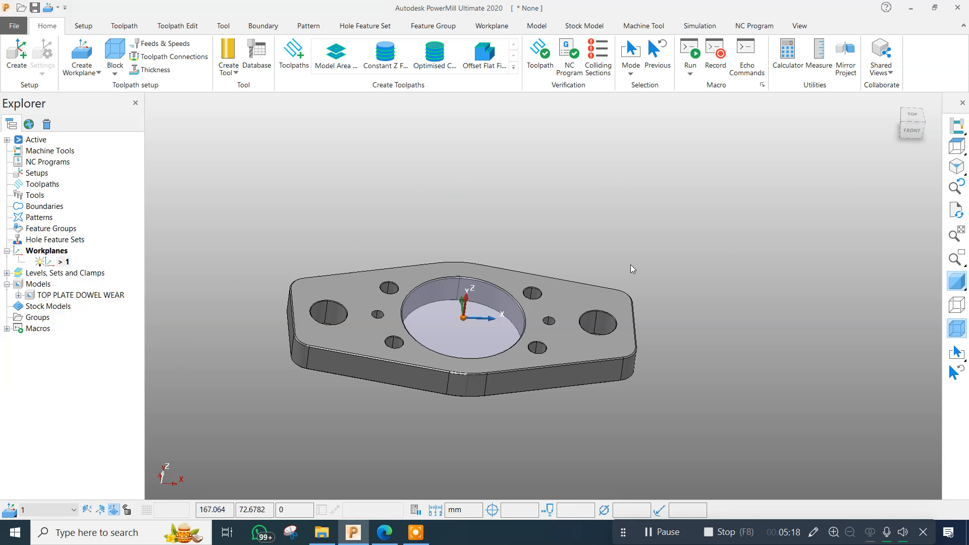
Redefine the stock block as a box, recalculate it around the whole plate and accept it.
key(ctrl+5)
scroll(540, 347, up, 2)
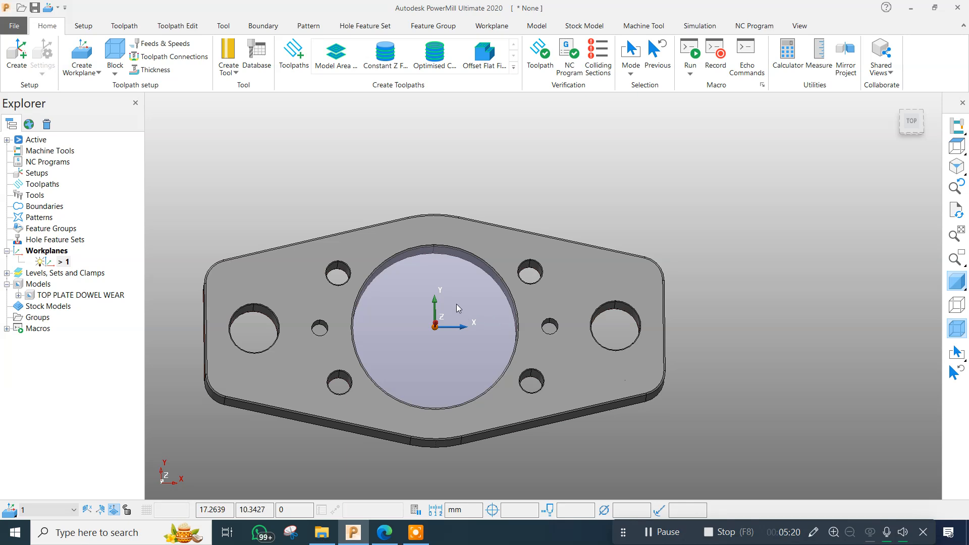
scroll(458, 307, up, 2)
click(115, 53)
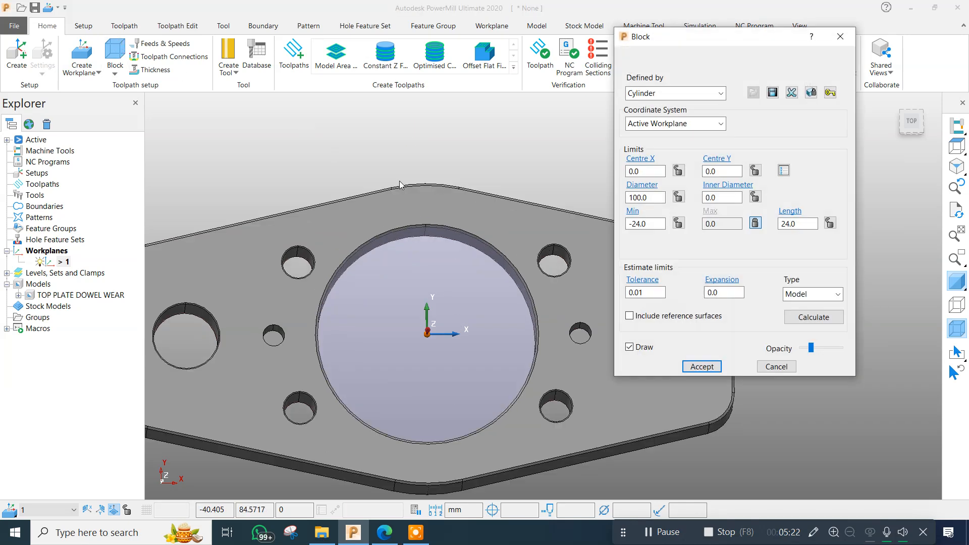
scroll(465, 202, down, 5)
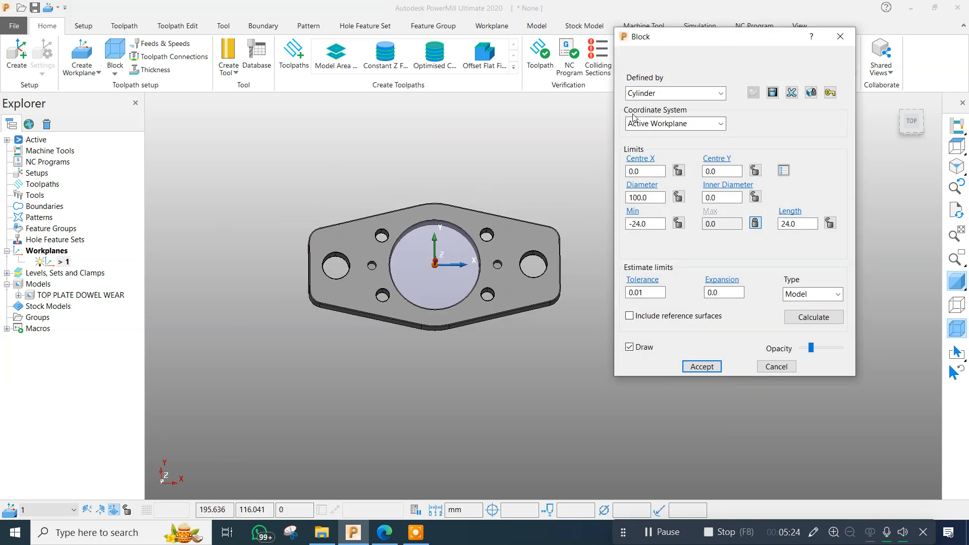
click(641, 93)
click(638, 109)
click(837, 316)
click(702, 367)
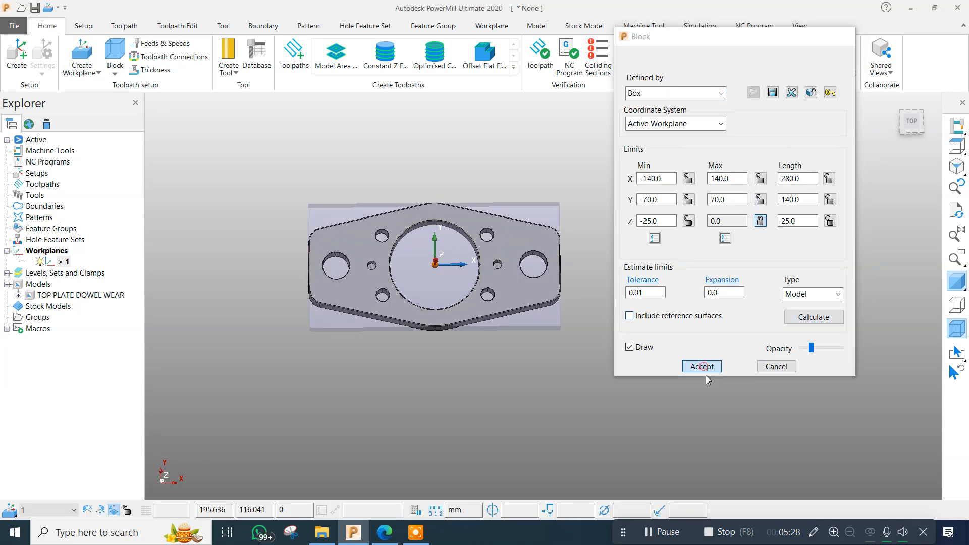
Inspect the box block's fit around the plate, its bore and its holes from several tilted angles.
click(676, 257)
middle_drag(580, 238, 636, 194)
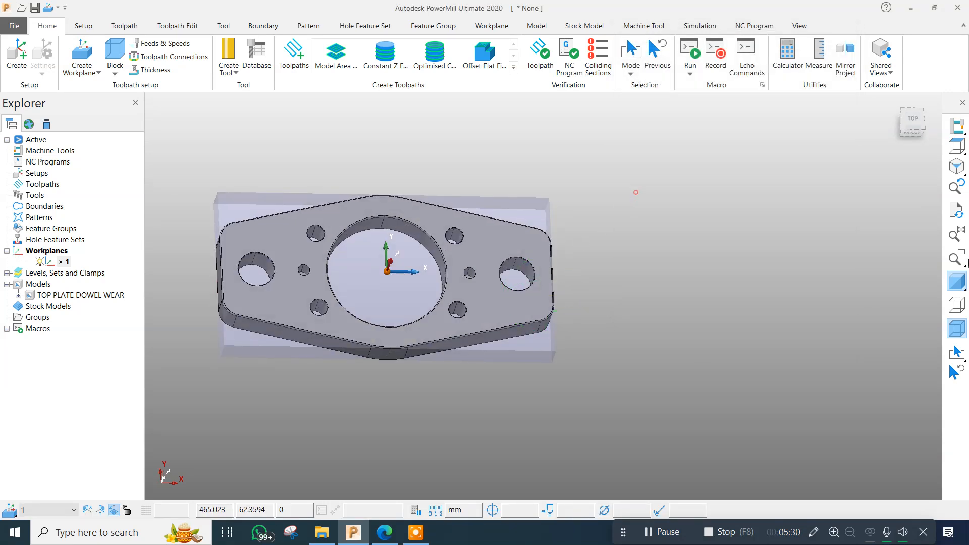
scroll(471, 240, up, 3)
scroll(475, 281, down, 2)
middle_drag(475, 279, 486, 201)
scroll(355, 236, up, 4)
middle_drag(354, 236, 380, 278)
scroll(480, 288, down, 3)
scroll(538, 317, up, 2)
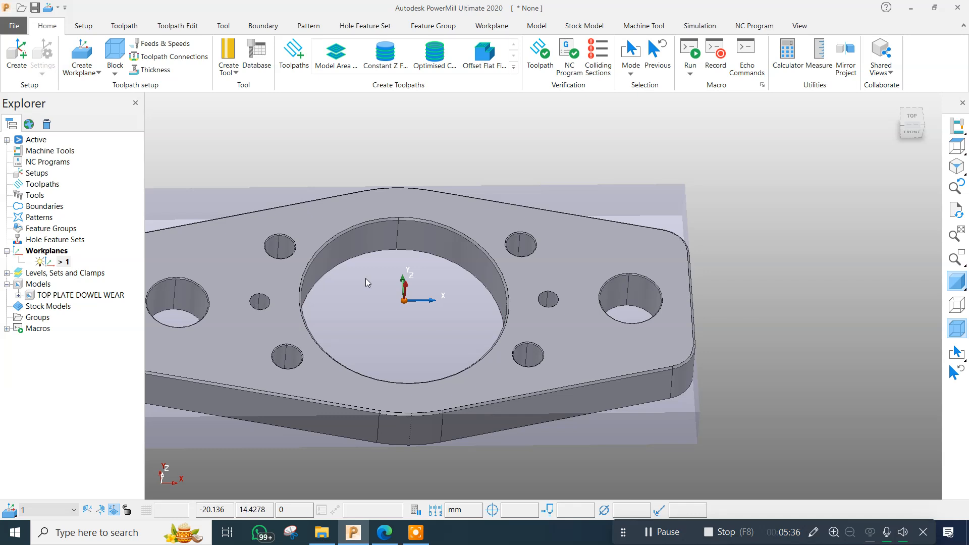
scroll(294, 298, down, 1)
scroll(279, 303, up, 3)
scroll(516, 239, down, 4)
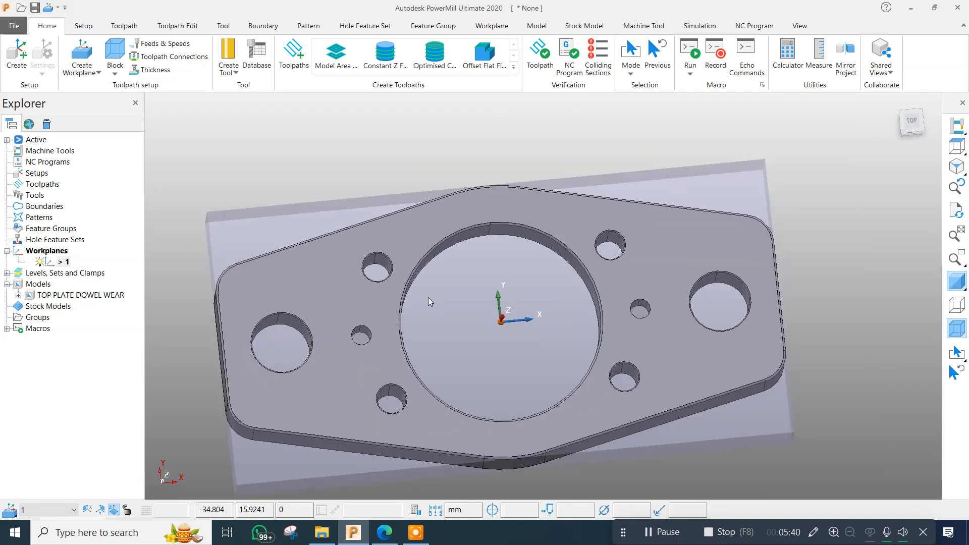
middle_drag(428, 298, 472, 247)
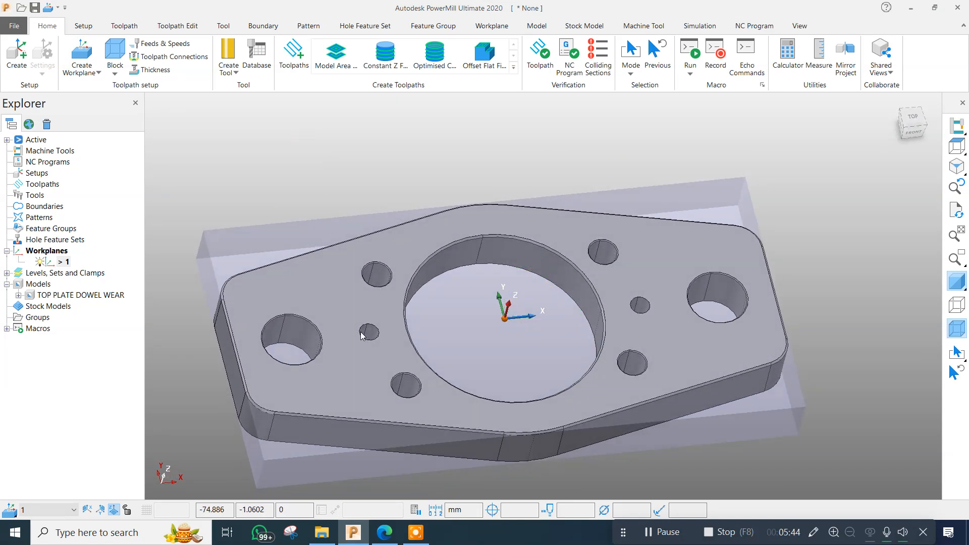
middle_drag(400, 280, 434, 255)
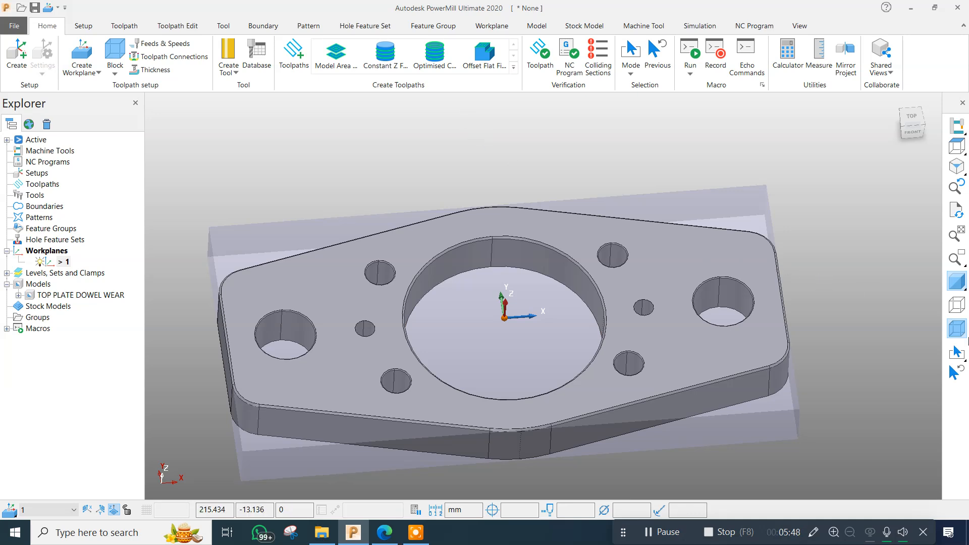
Hide the stock block from the display and collapse the workplanes list.
click(957, 328)
scroll(416, 355, up, 2)
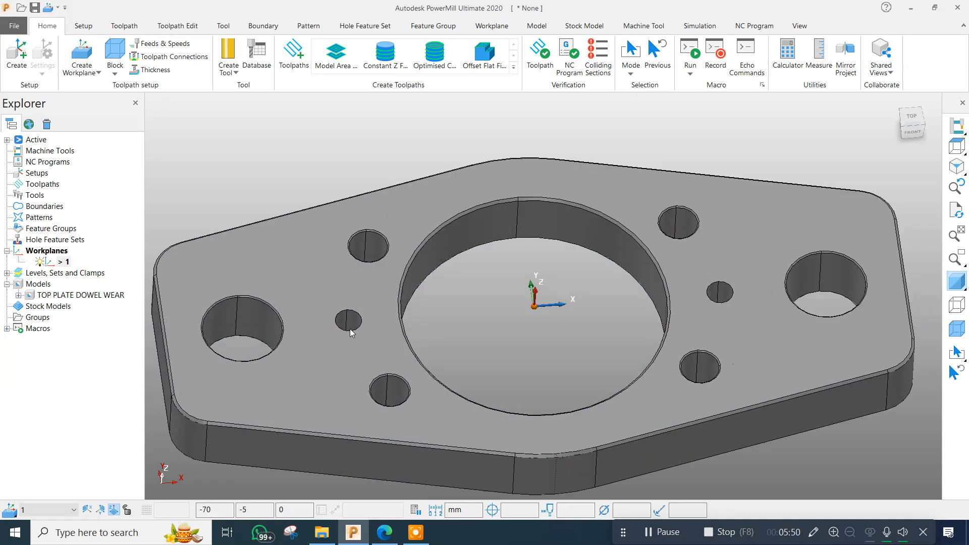
scroll(352, 333, down, 3)
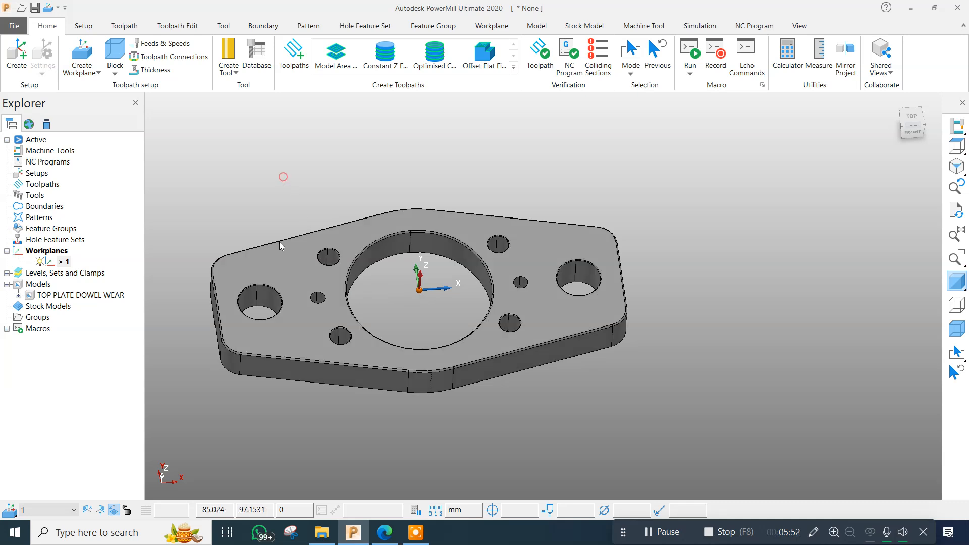
scroll(319, 293, up, 2)
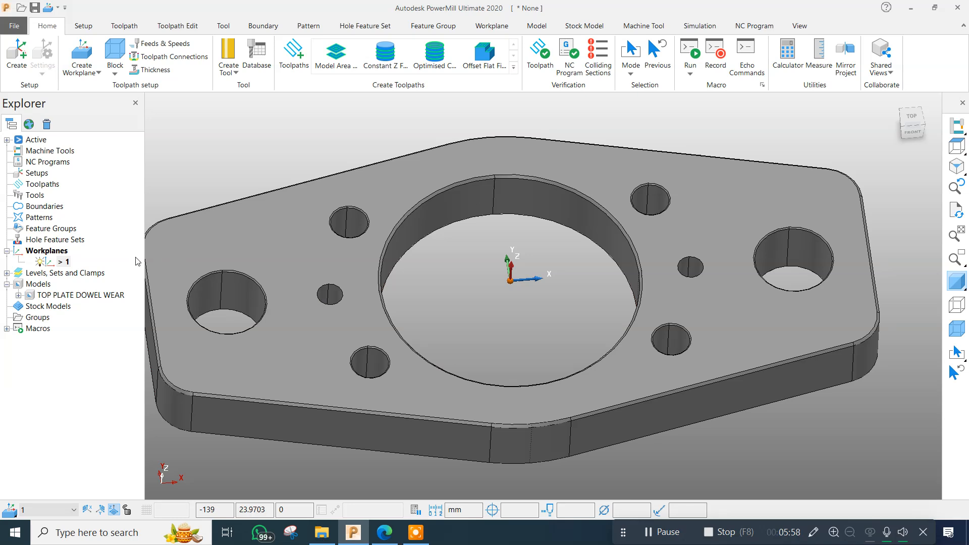
click(7, 251)
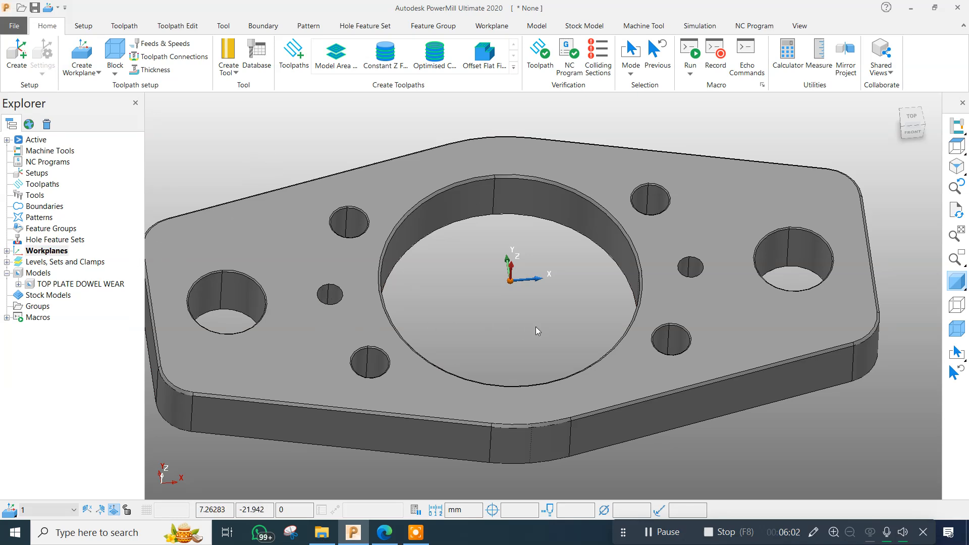
Select the two small dowel holes beside the bore and create a hole feature set from them with a tolerance of 0.1.
middle_drag(535, 326, 537, 355)
scroll(356, 277, up, 5)
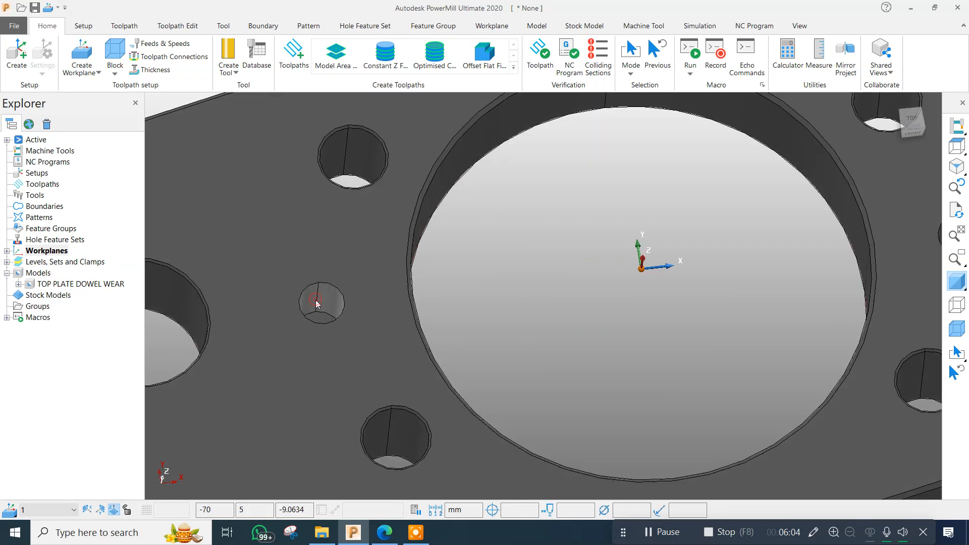
scroll(320, 298, down, 5)
scroll(580, 281, up, 2)
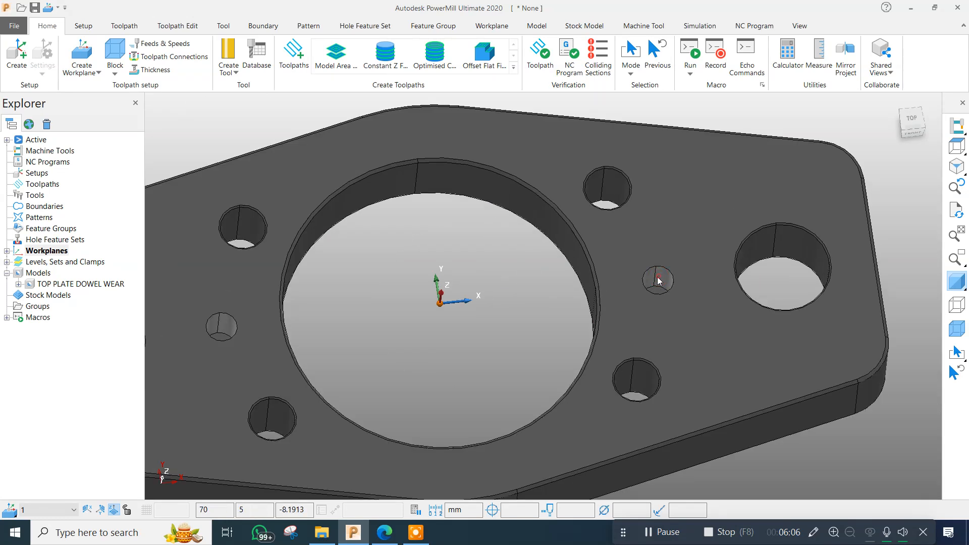
scroll(656, 302, down, 2)
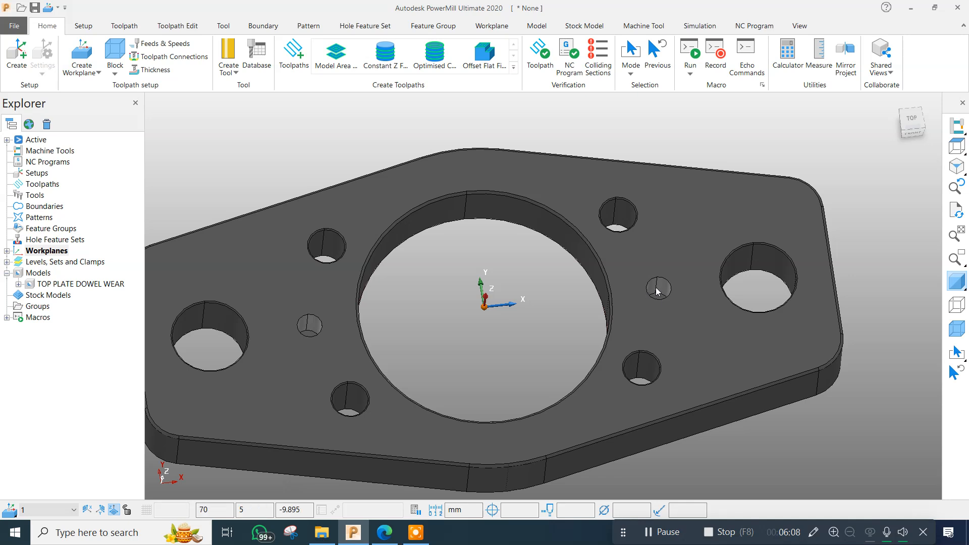
right_click(32, 239)
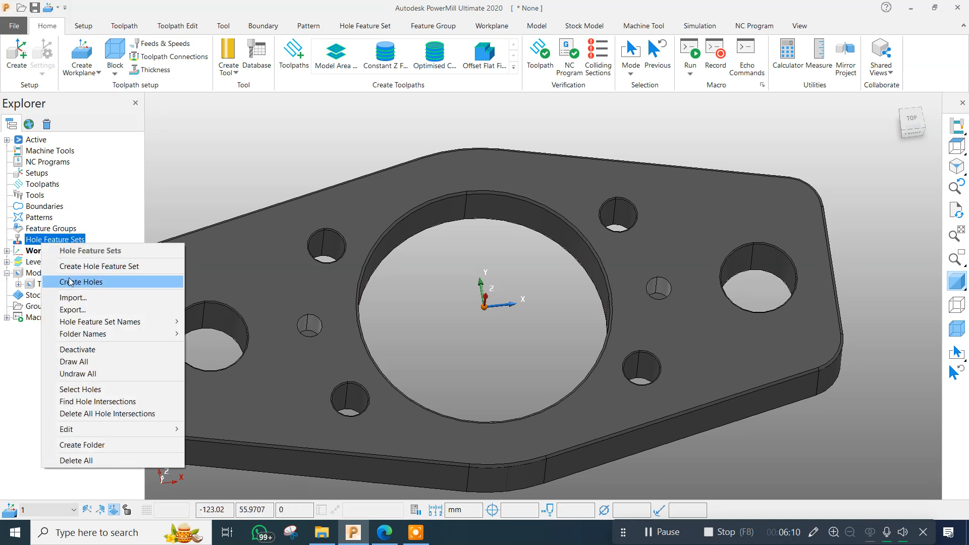
click(75, 281)
click(100, 315)
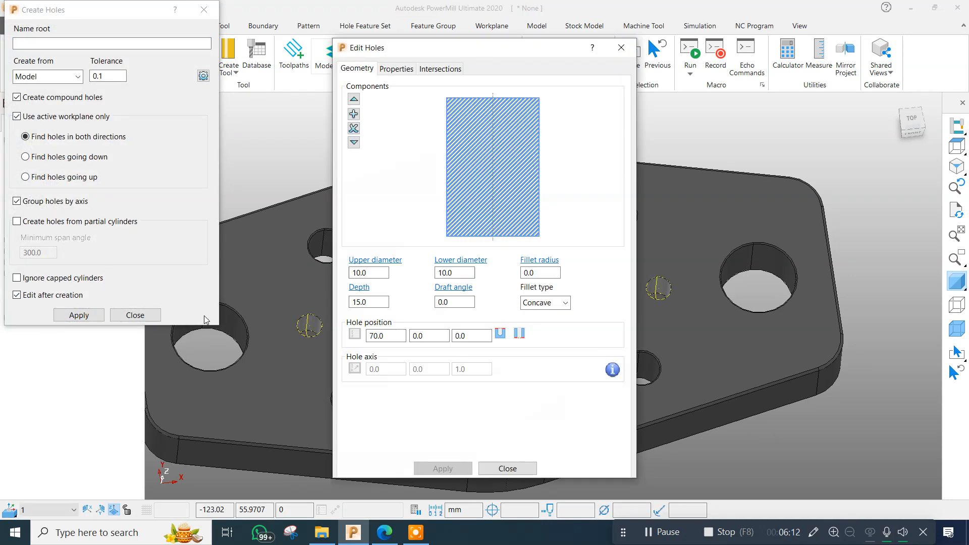
click(507, 468)
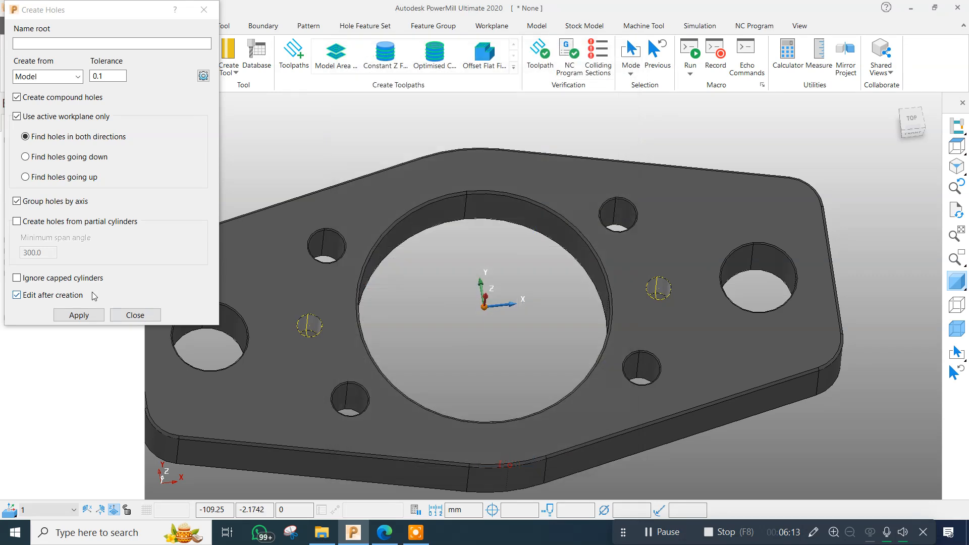
click(135, 315)
middle_drag(237, 143, 494, 208)
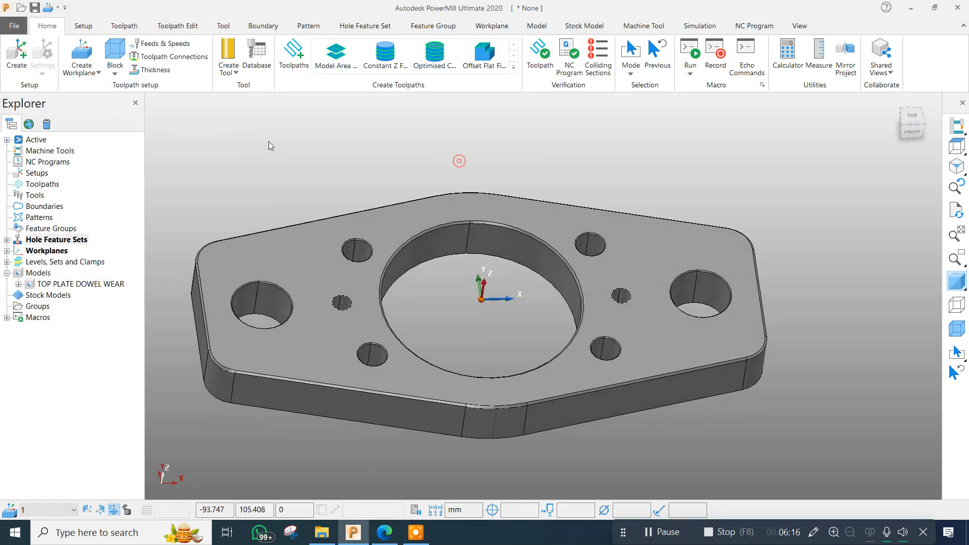
Create a Drilling toolpath and name it 1_CDRILL.
click(294, 62)
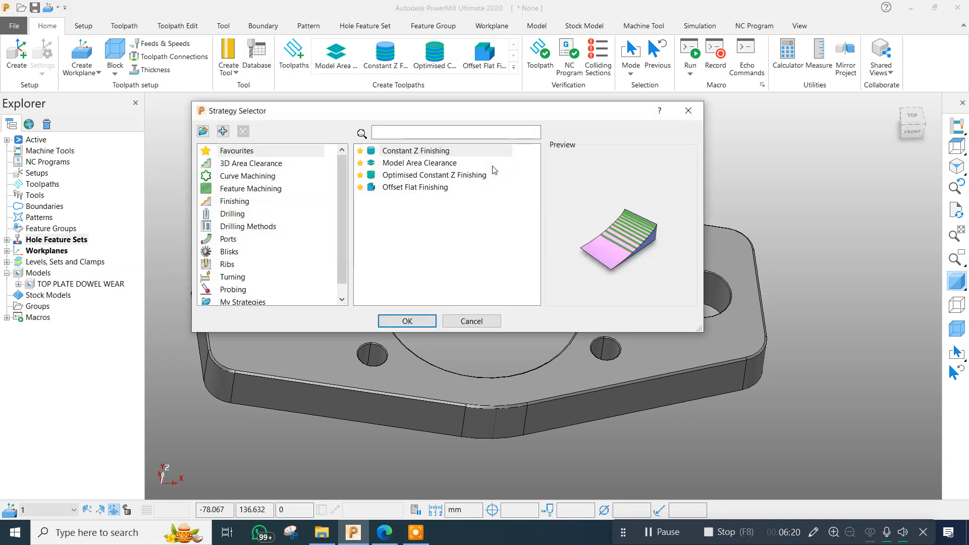
click(230, 214)
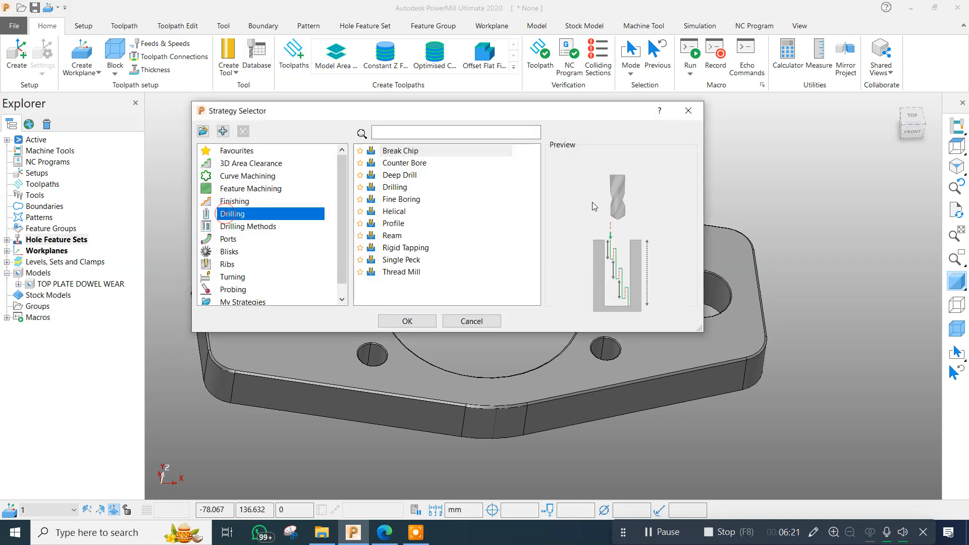
double_click(395, 187)
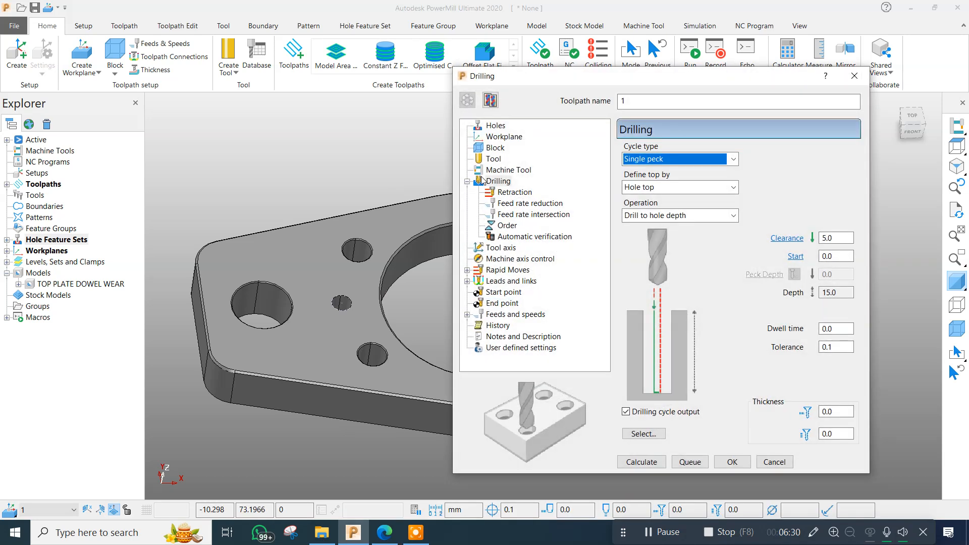
click(656, 101)
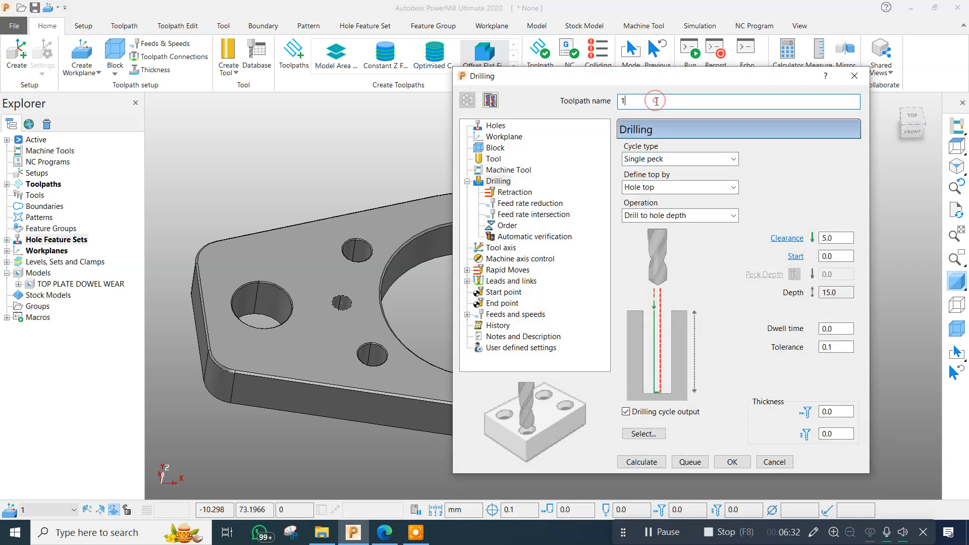
text(_CDRILL)
key(Home)
drag(659, 84, 677, 80)
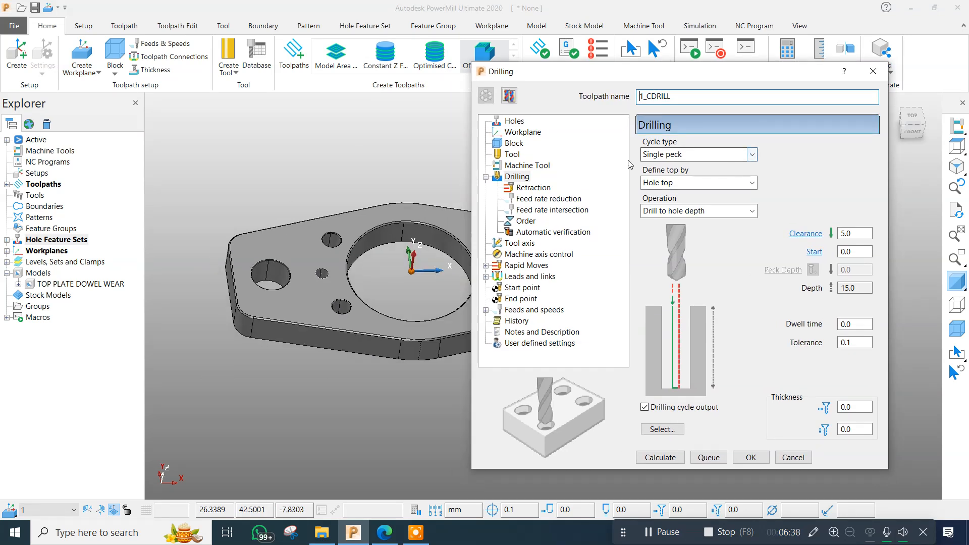
Define the hole top by the block, with clearance 1.0, and use a user-defined drilling operation with depth 2.0.
click(671, 184)
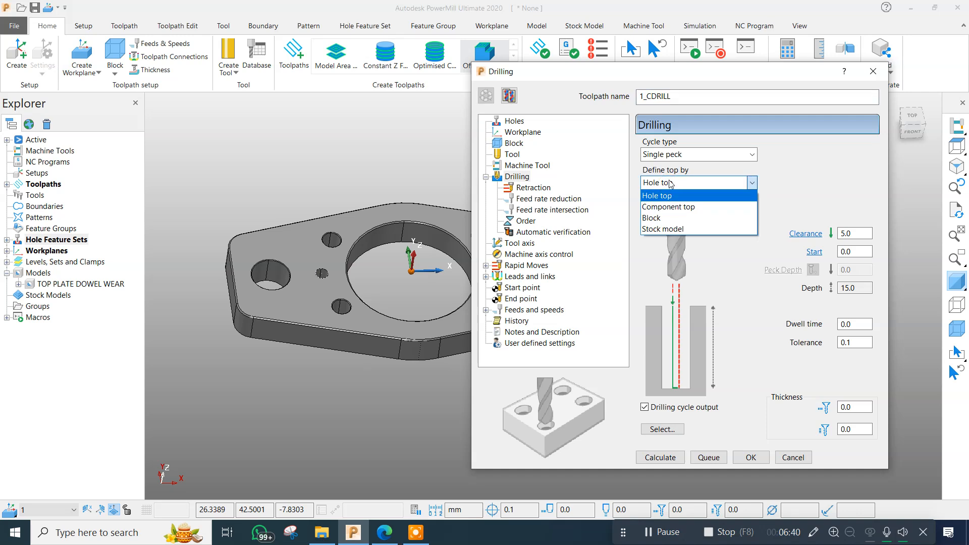
click(652, 218)
scroll(306, 238, up, 5)
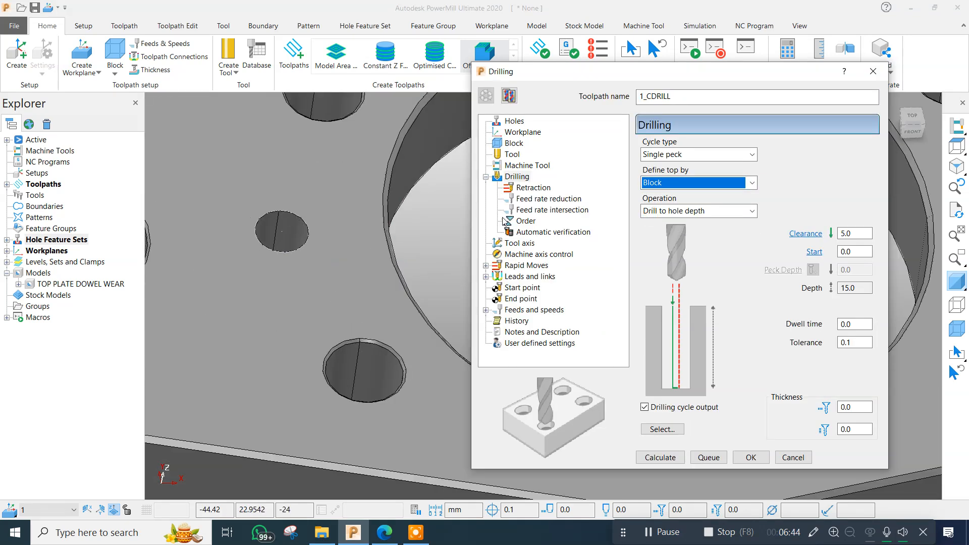
scroll(273, 258, down, 2)
scroll(273, 258, down, 5)
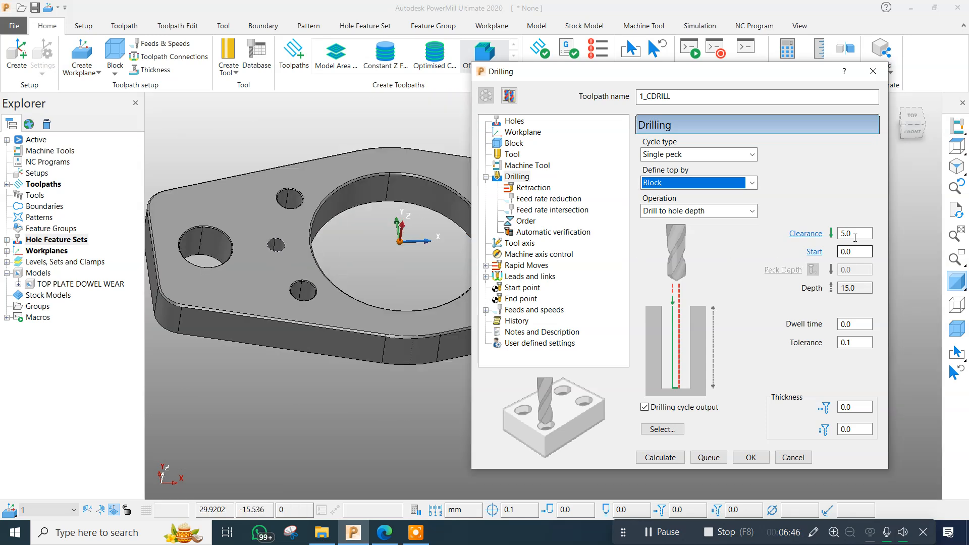
double_click(855, 235)
text(1)
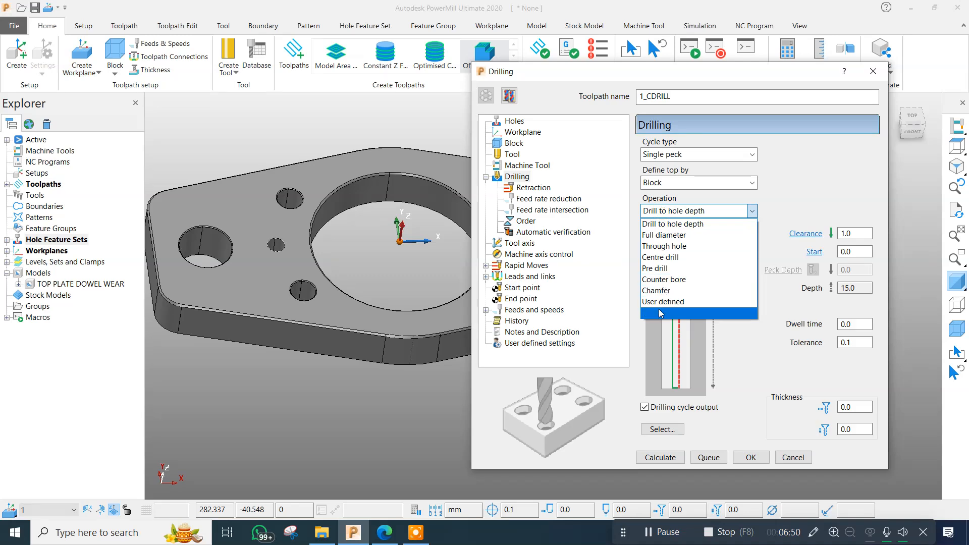
click(662, 301)
text(2.0)
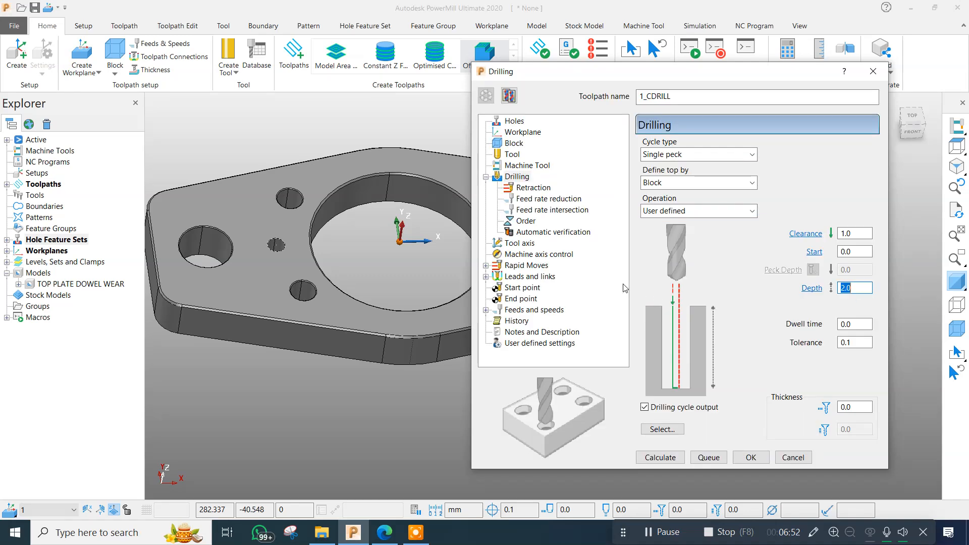
Open the tool database search from the drilling toolpath's tool settings.
click(526, 197)
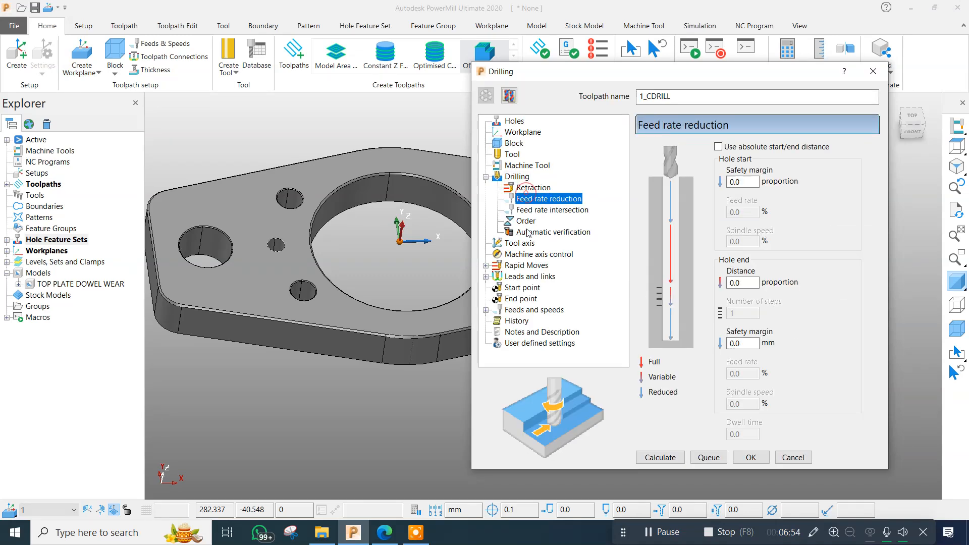
click(523, 244)
click(512, 164)
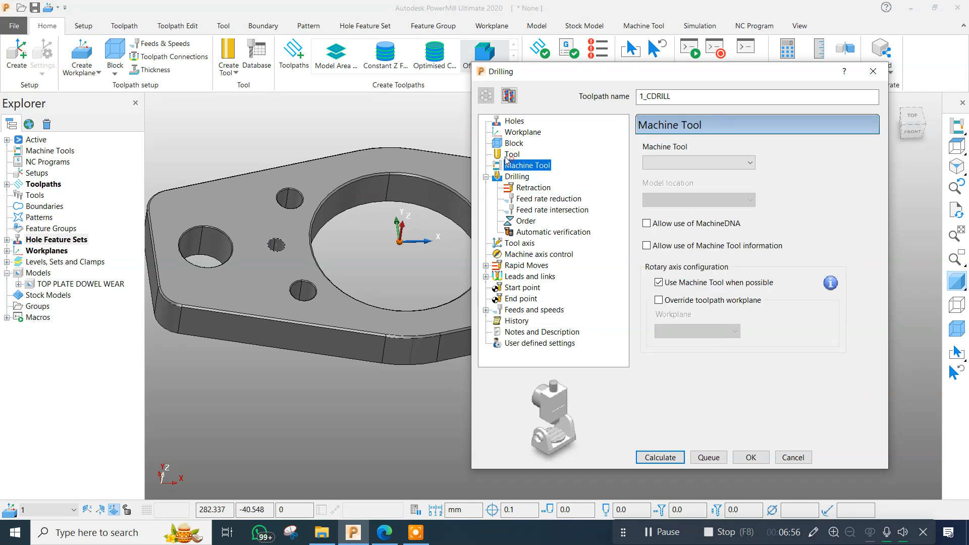
click(510, 156)
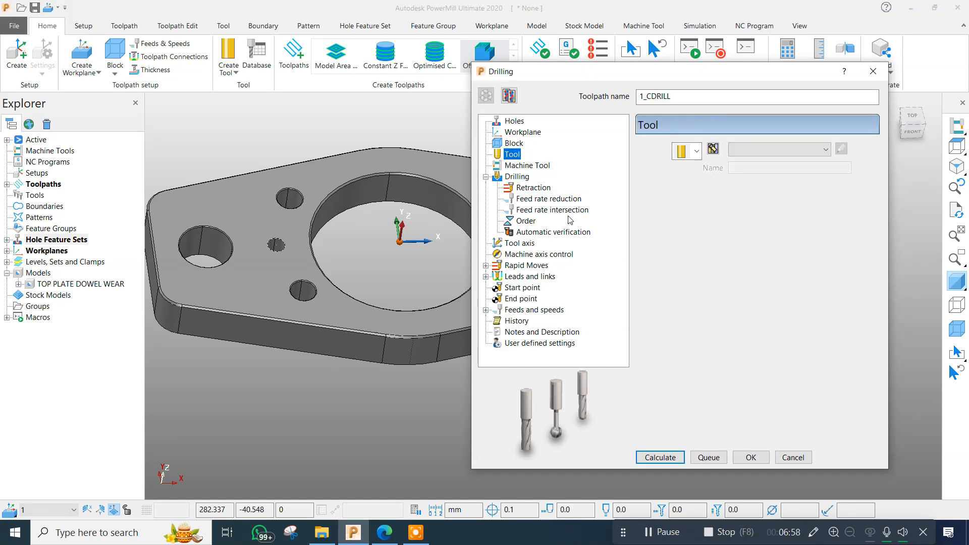
click(696, 150)
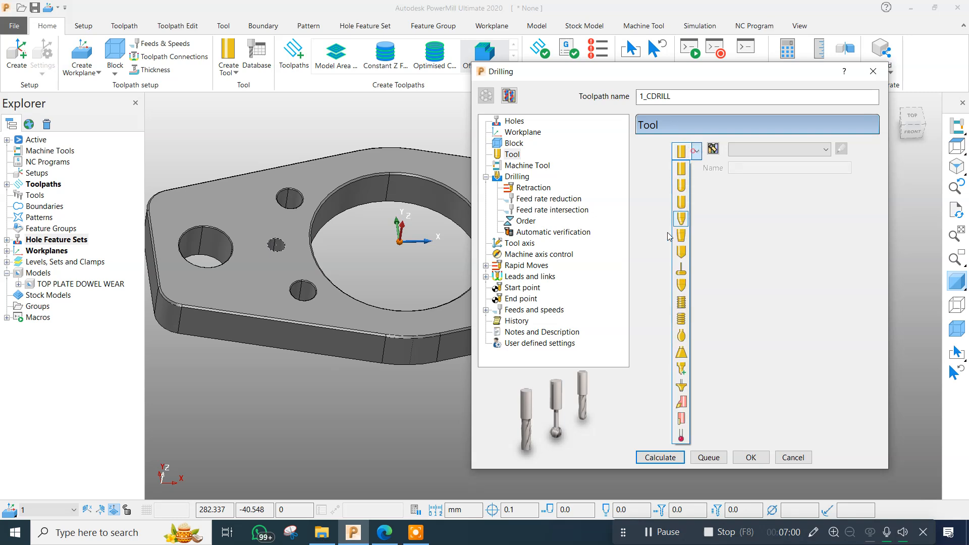
click(713, 148)
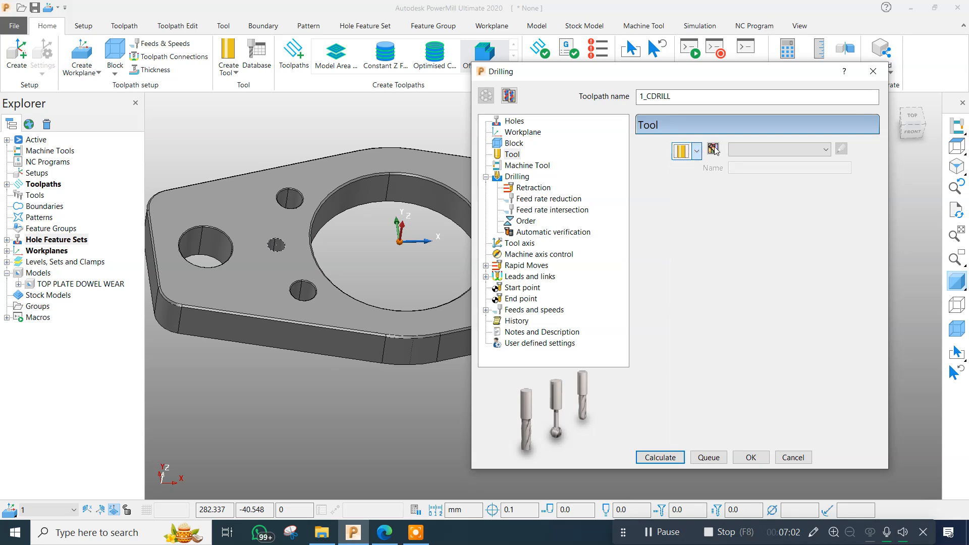
click(713, 148)
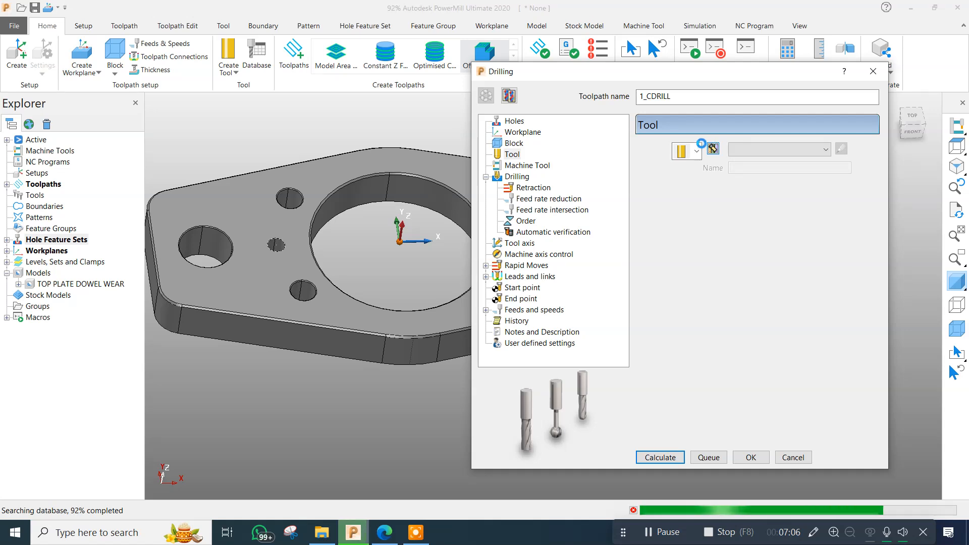
Load the 5 mm C DRILL from the tool database into the 1_CDRILL toolpath.
drag(630, 72, 720, 55)
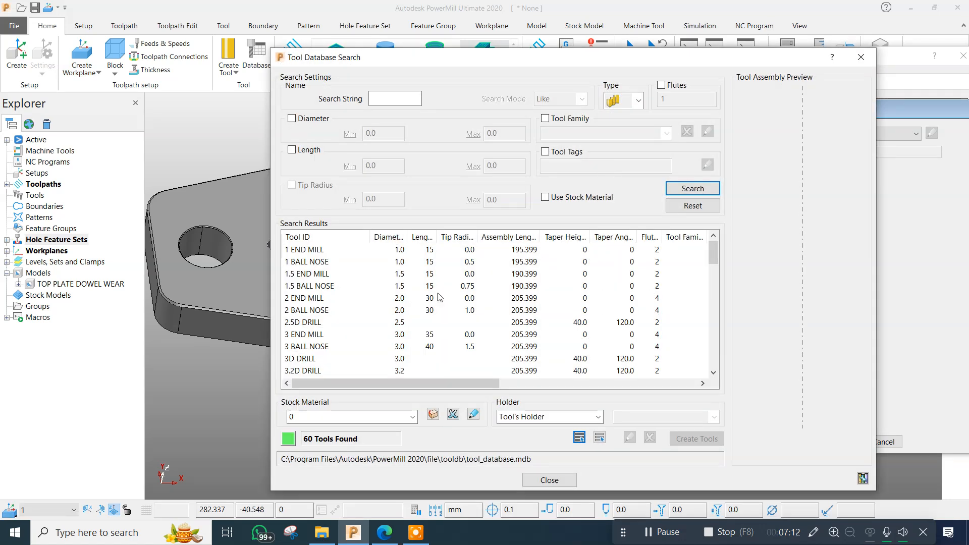
scroll(366, 320, down, 2)
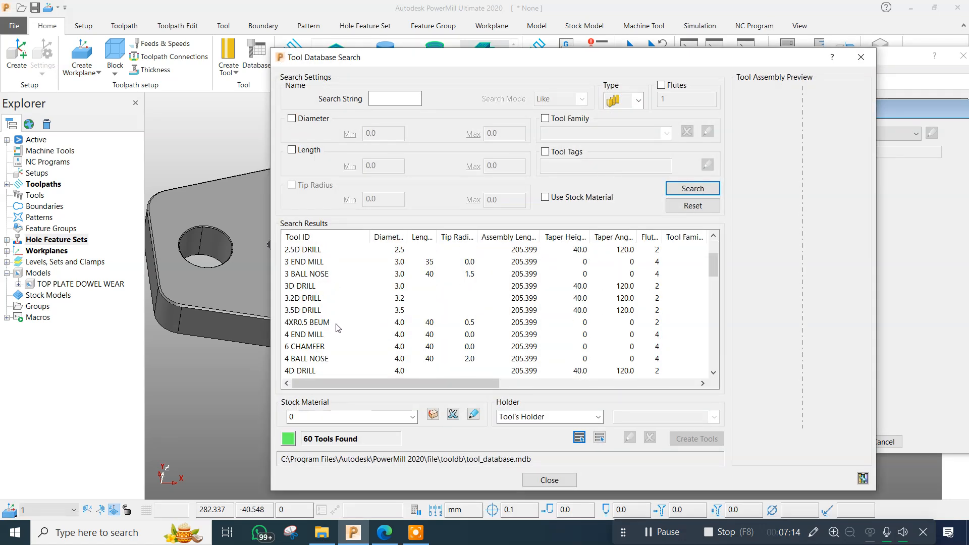
scroll(339, 328, down, 3)
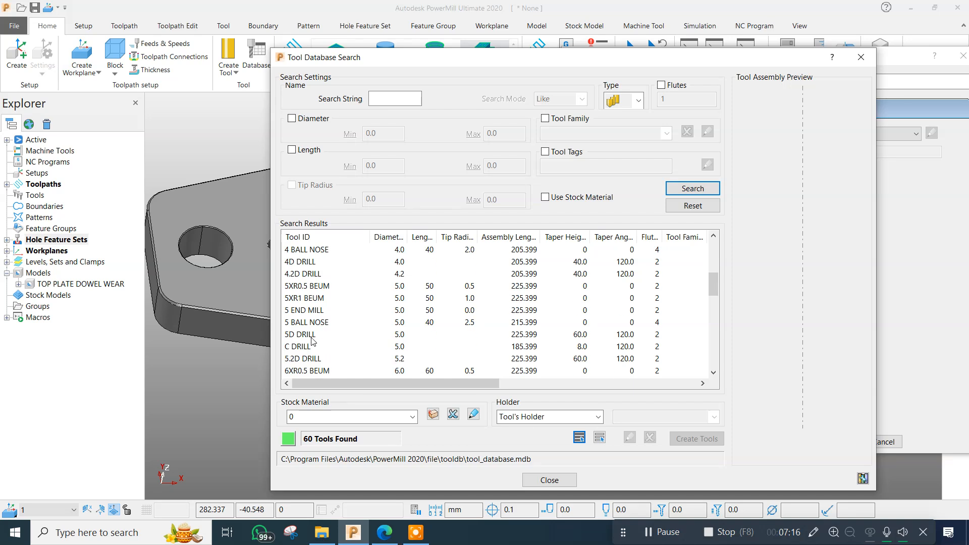
double_click(302, 347)
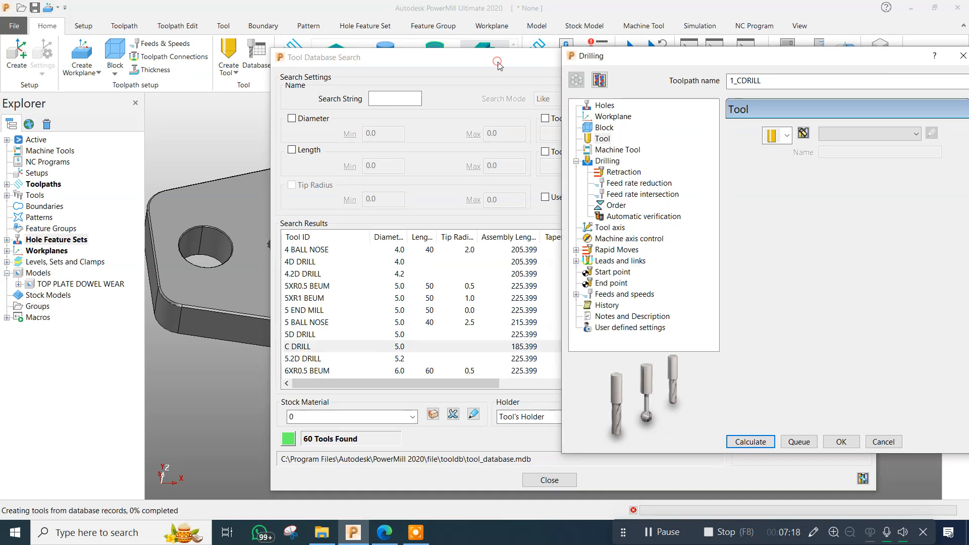
drag(490, 61, 419, 75)
click(779, 74)
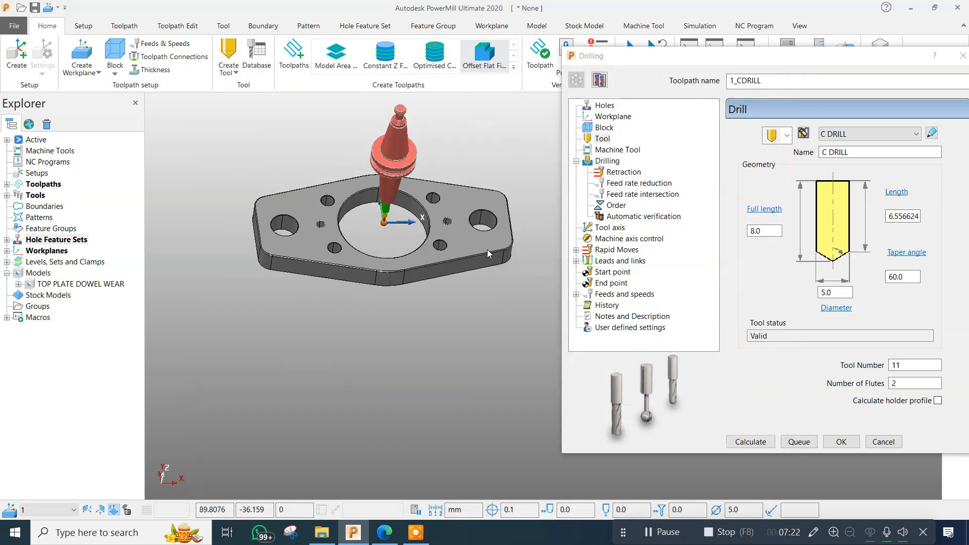
middle_drag(460, 168, 448, 186)
drag(750, 61, 695, 70)
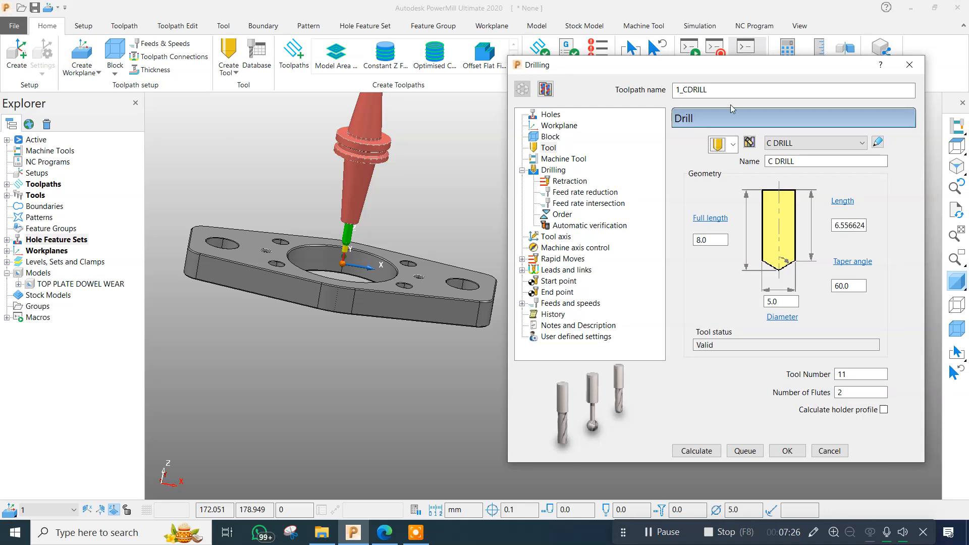
Calculate the rapid move heights from the block and model, then set the rapid height to 100.
click(561, 215)
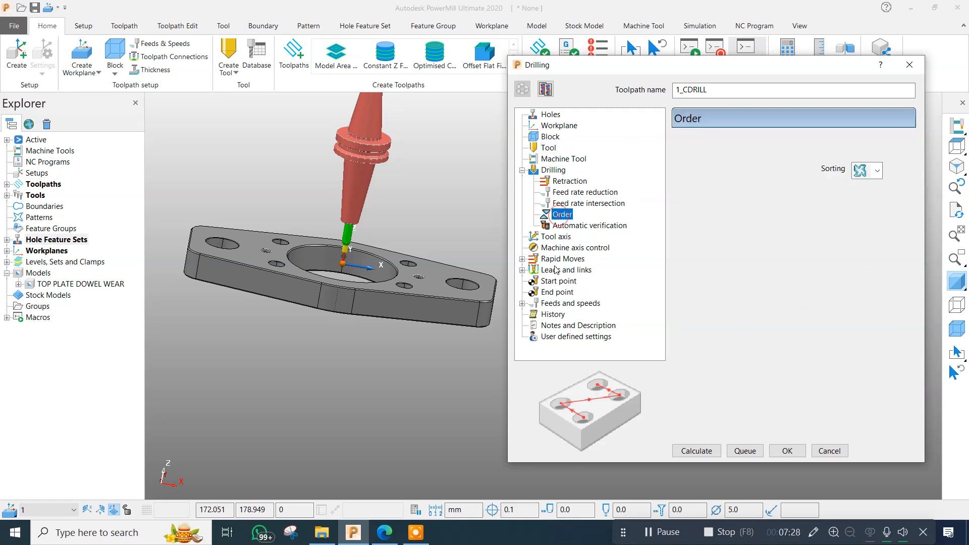
click(556, 238)
click(556, 259)
click(854, 395)
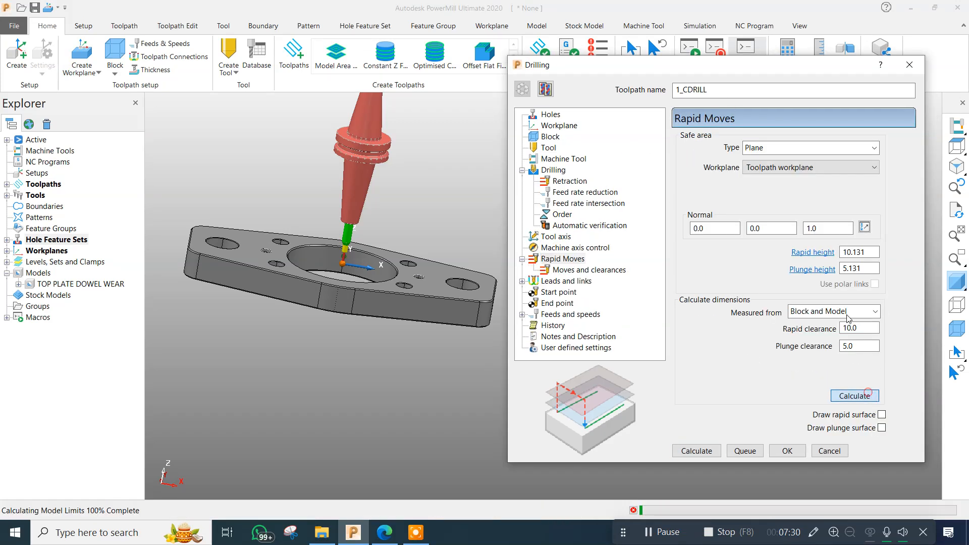
double_click(863, 251)
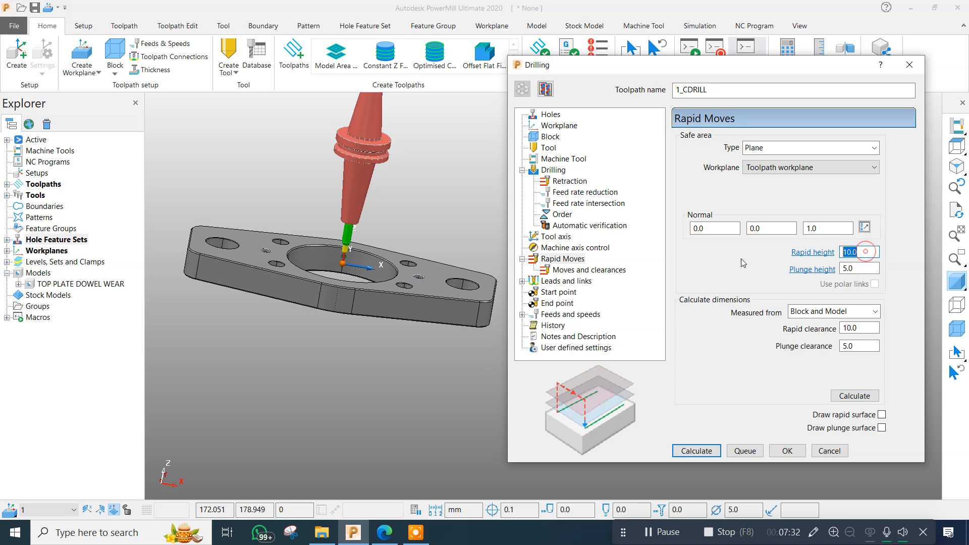
text(100)
key(Return)
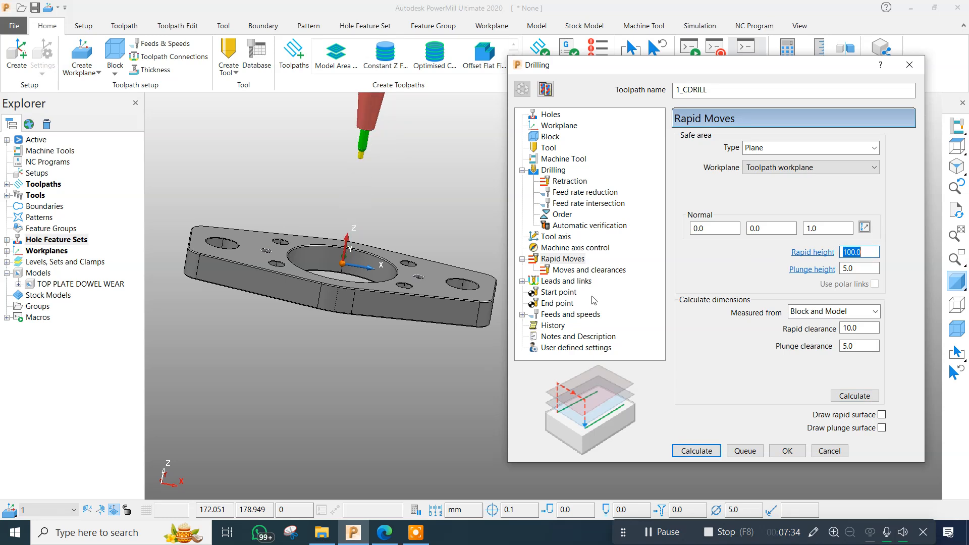
Check the toolpath's link settings and set its spindle speed to 1000 rpm.
click(565, 280)
click(561, 318)
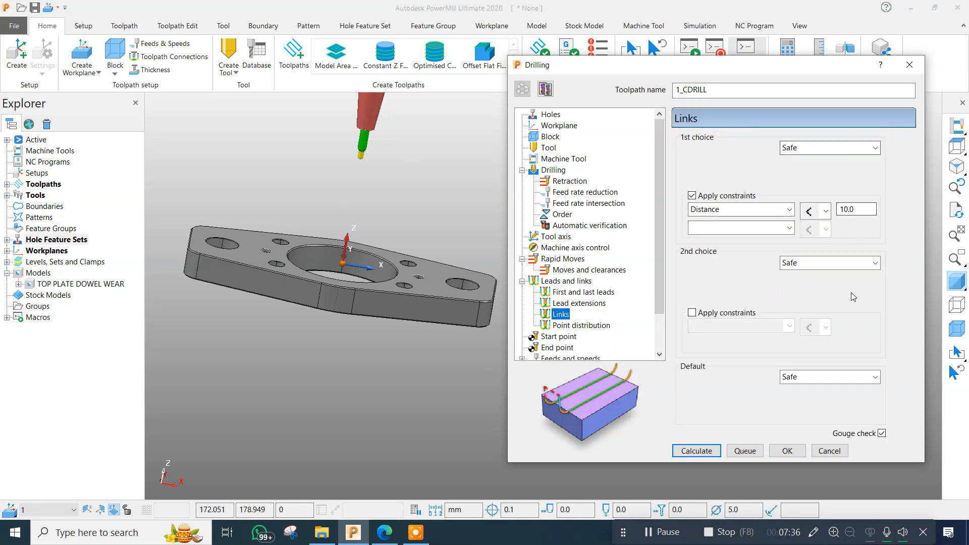
scroll(610, 308, down, 2)
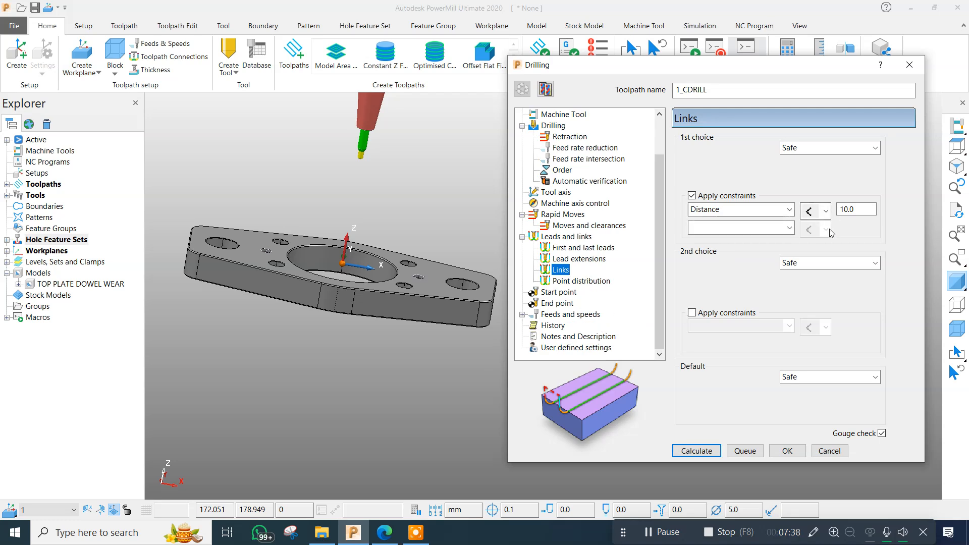
click(580, 314)
double_click(719, 185)
text(1000)
key(Return)
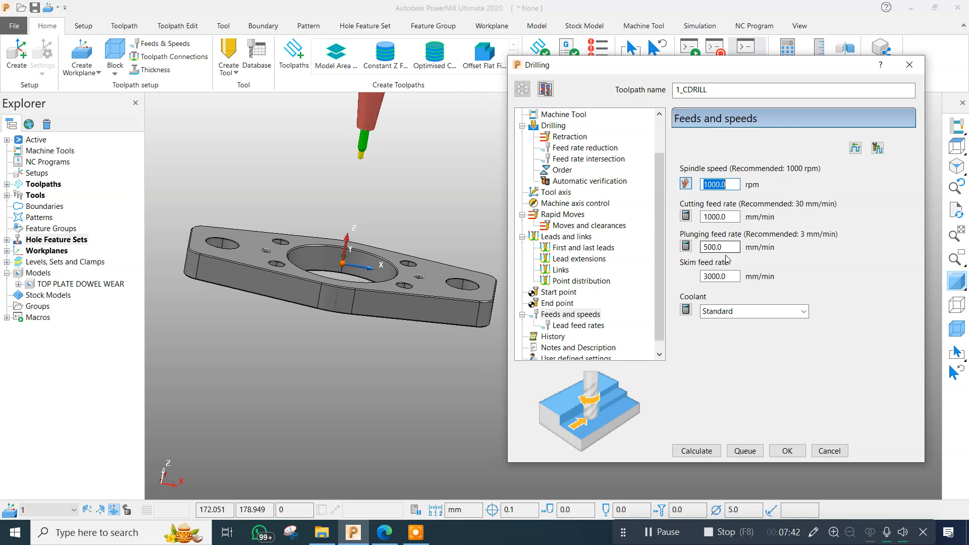
Set the cutting feed rate to 30 mm/min and the plunging feed rate to 300 mm/min.
double_click(728, 216)
text(30)
key(Return)
key(Tab)
text(300)
key(Return)
Calculate the 1_CDRILL toolpath and inspect its moves over the two dowel holes.
click(696, 451)
middle_drag(285, 278, 419, 359)
scroll(419, 359, down, 3)
middle_drag(406, 309, 387, 226)
scroll(364, 363, up, 3)
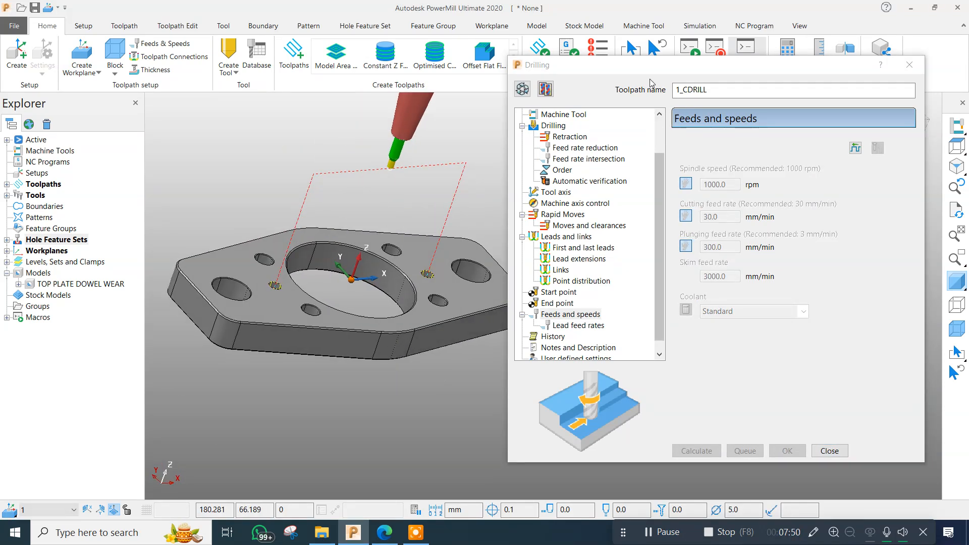
drag(655, 67, 784, 66)
middle_drag(422, 255, 473, 234)
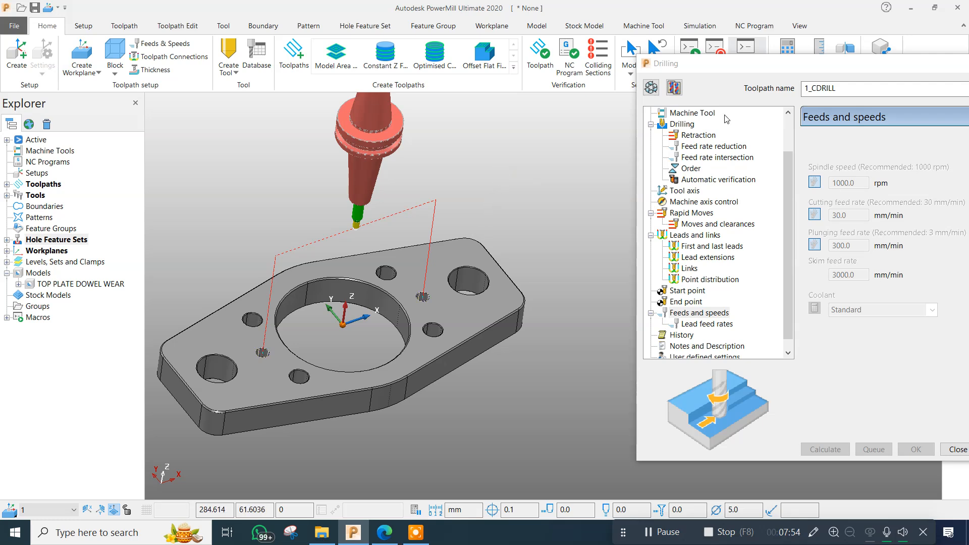
Copy the centre drilling toolpath, name the copy 2_DIA9_DRILL and expand the toolpaths list.
click(675, 88)
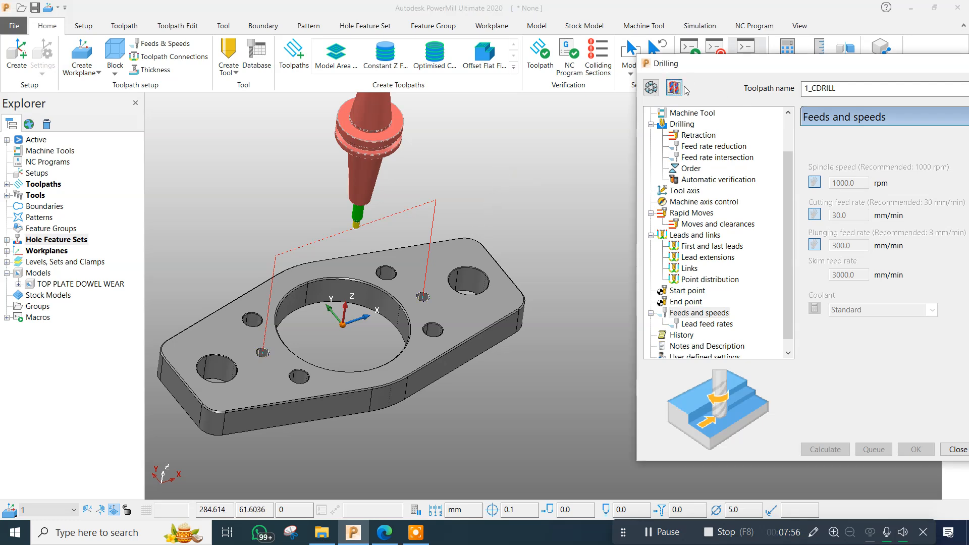
text(2_DI)
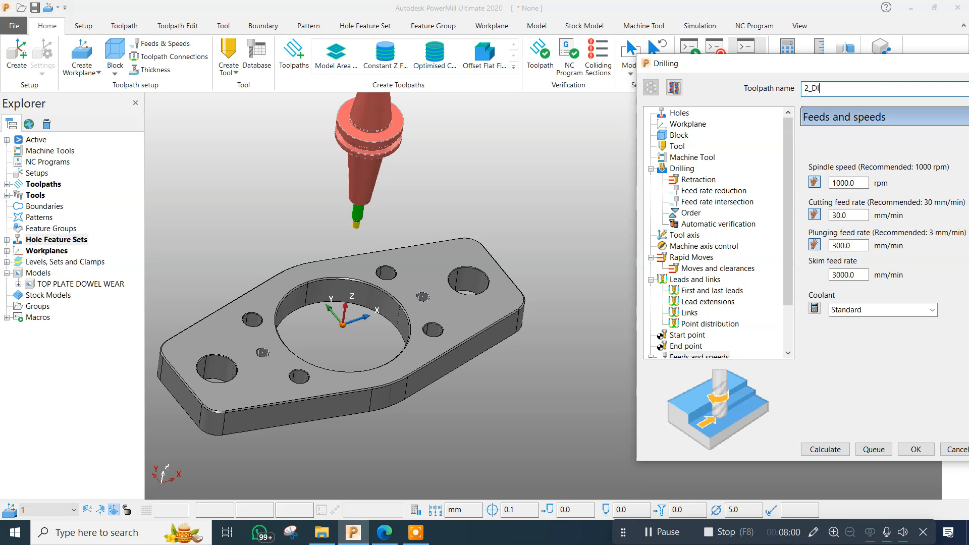
text(A9_DRILL)
drag(746, 61, 703, 70)
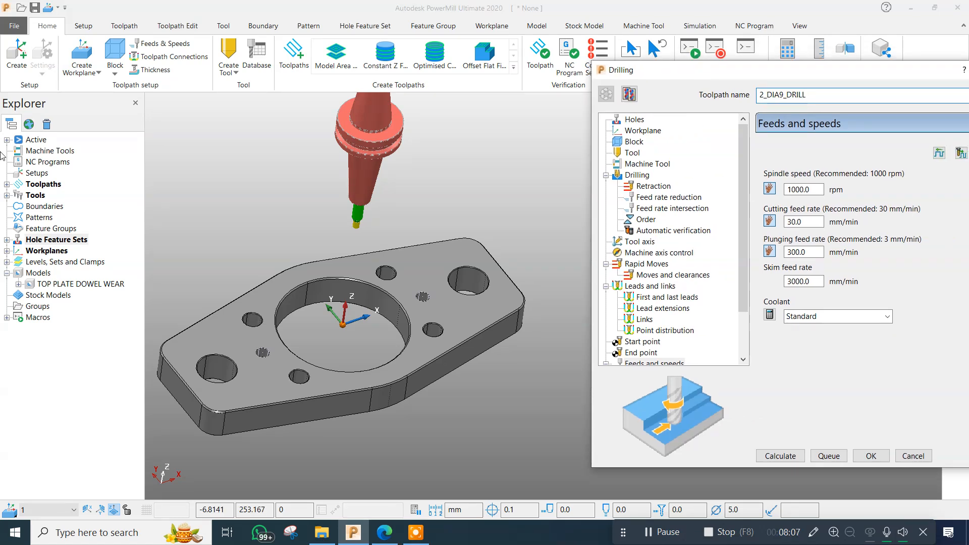
click(7, 184)
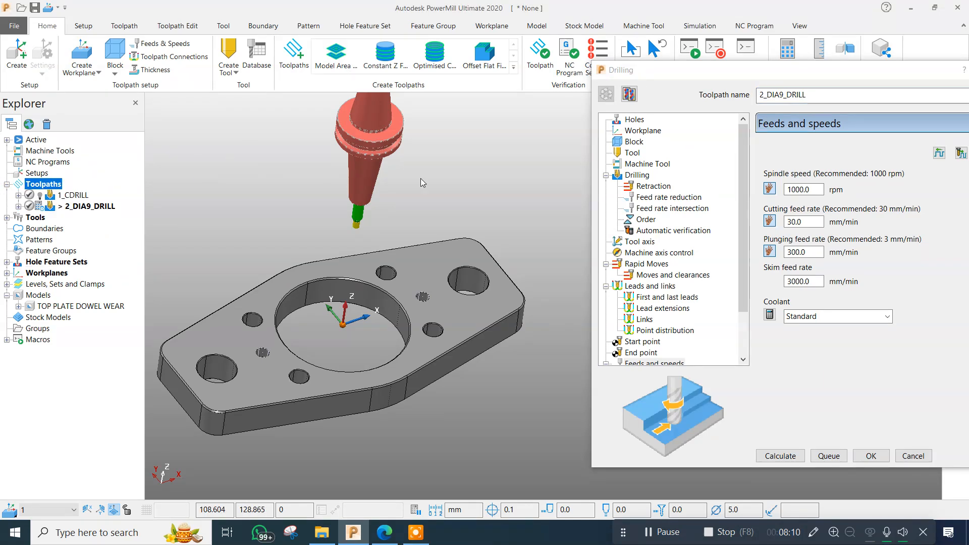
Load the 9D DRILL from the tool database into the 2_DIA9_DRILL toolpath.
click(607, 104)
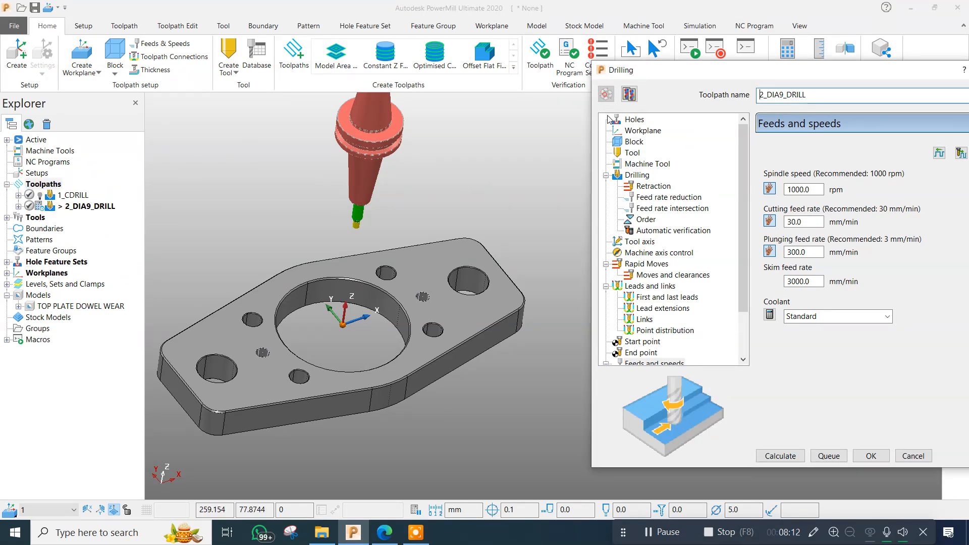
click(631, 153)
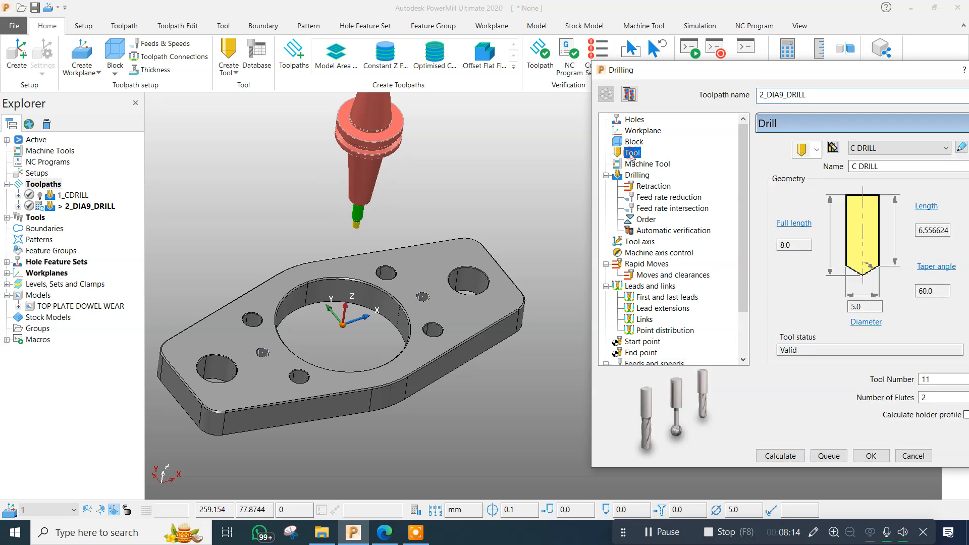
click(832, 147)
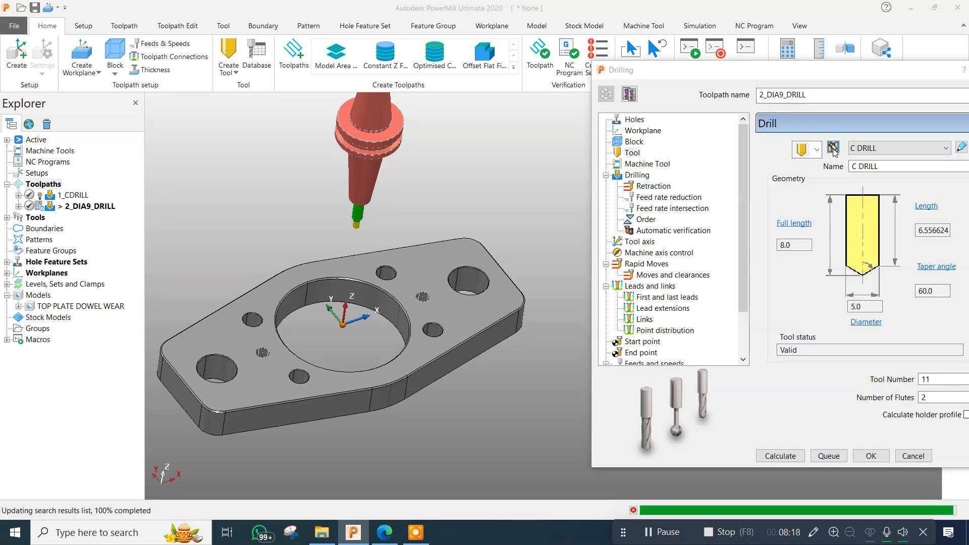
scroll(288, 314, down, 3)
scroll(288, 314, down, 3)
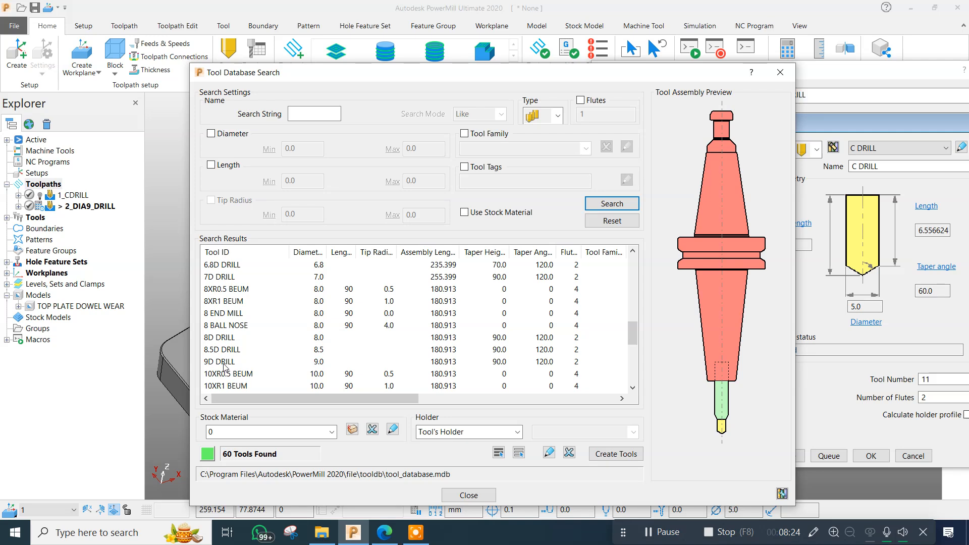
double_click(223, 362)
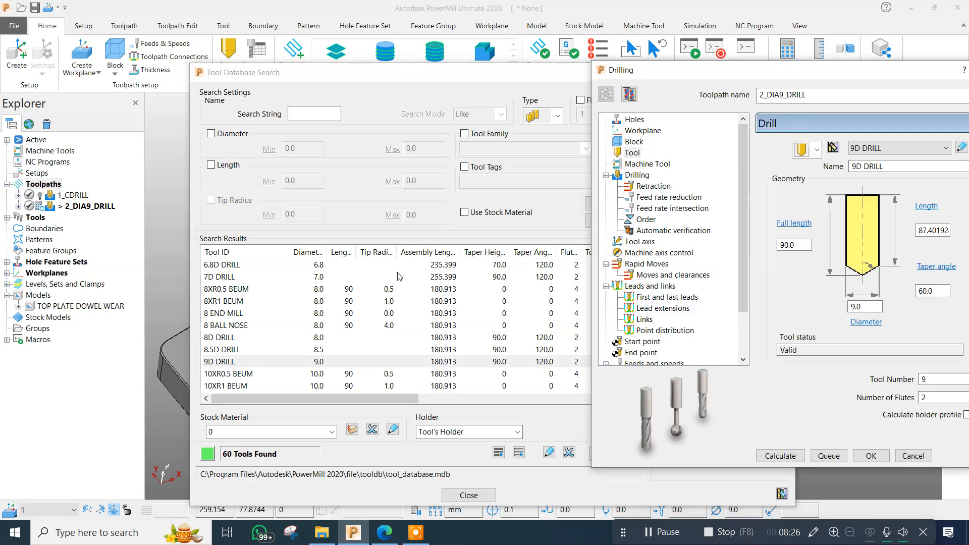
click(450, 75)
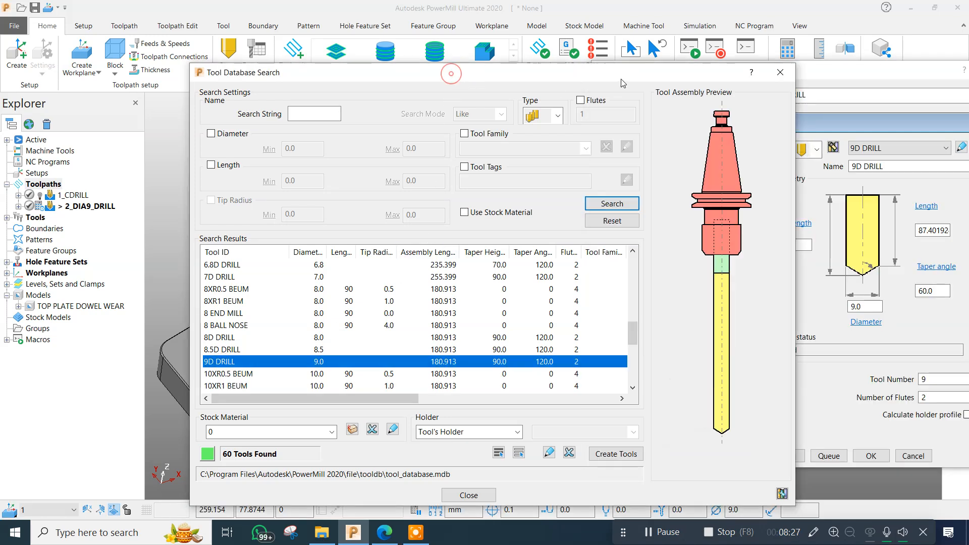
click(784, 74)
scroll(410, 228, down, 5)
middle_drag(398, 323, 438, 154)
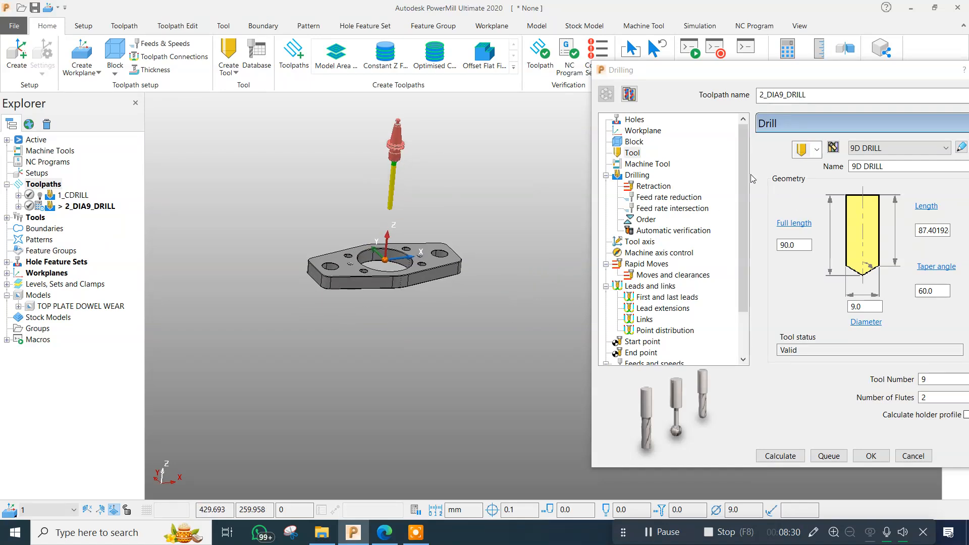
Set the drilling cycle type to Deep drill with a peck depth of 1.0 mm.
click(636, 175)
click(787, 152)
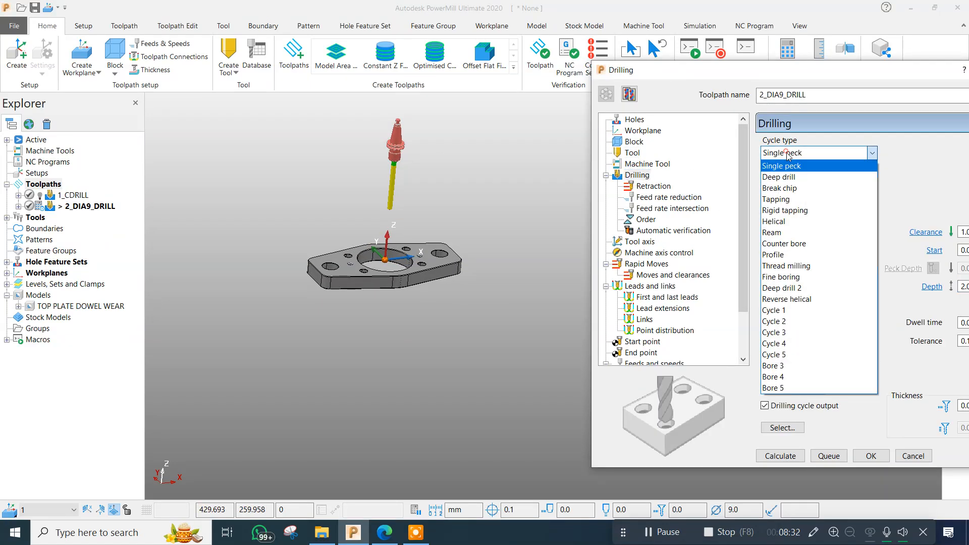
click(791, 176)
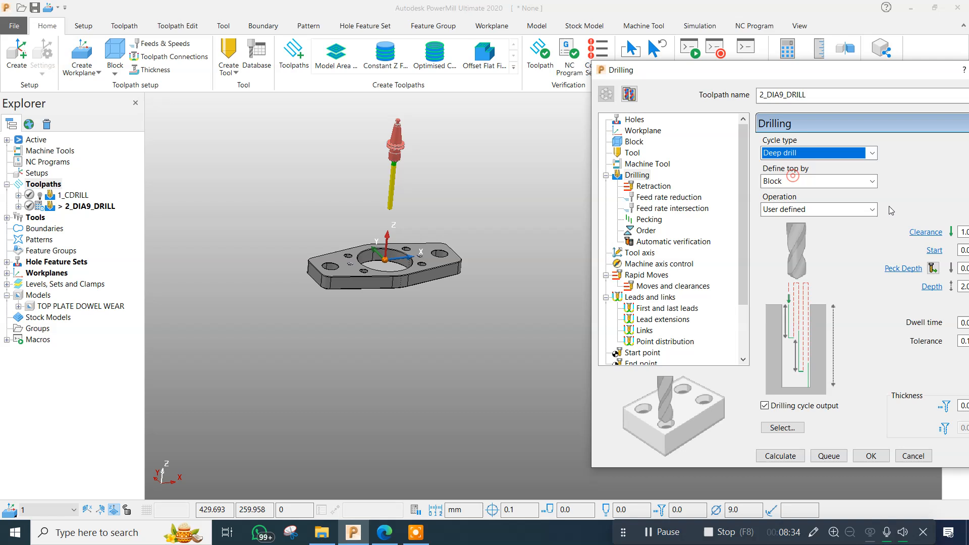
drag(814, 67, 763, 71)
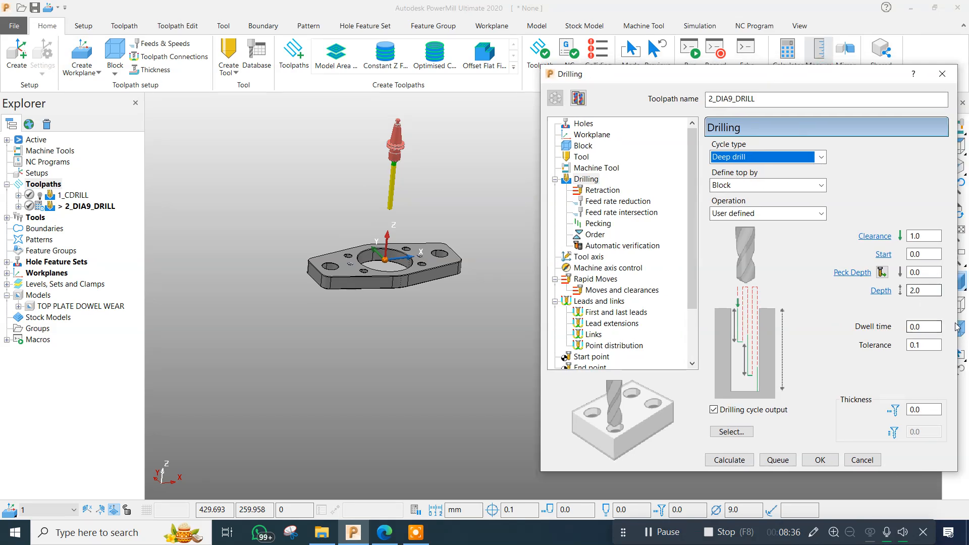
click(927, 272)
text(1.0)
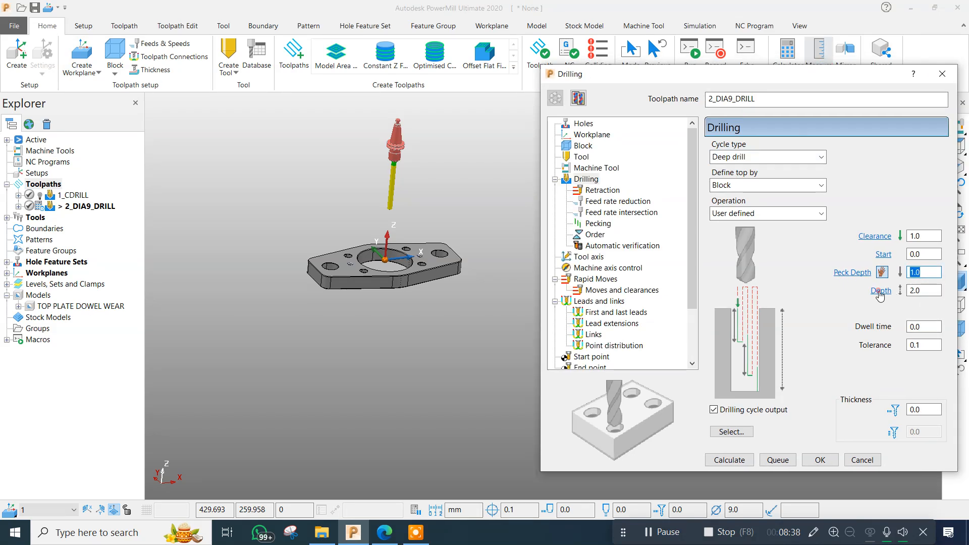
Measure the dowel hole's depth along Z from the plate's top face to the hole bottom for the drilling depth.
click(879, 291)
scroll(411, 253, up, 3)
key(Escape)
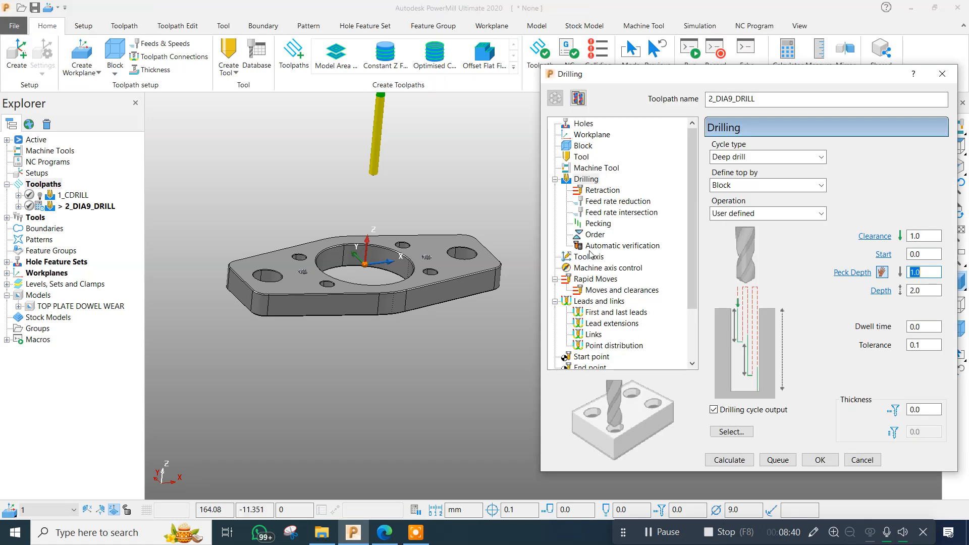
scroll(407, 337, up, 5)
middle_drag(427, 257, 451, 285)
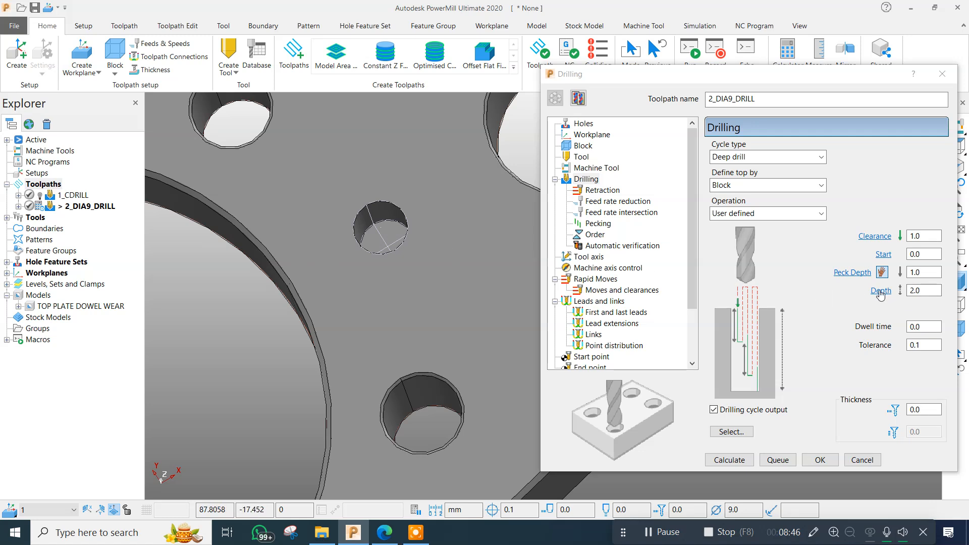
mouse_move(880, 295)
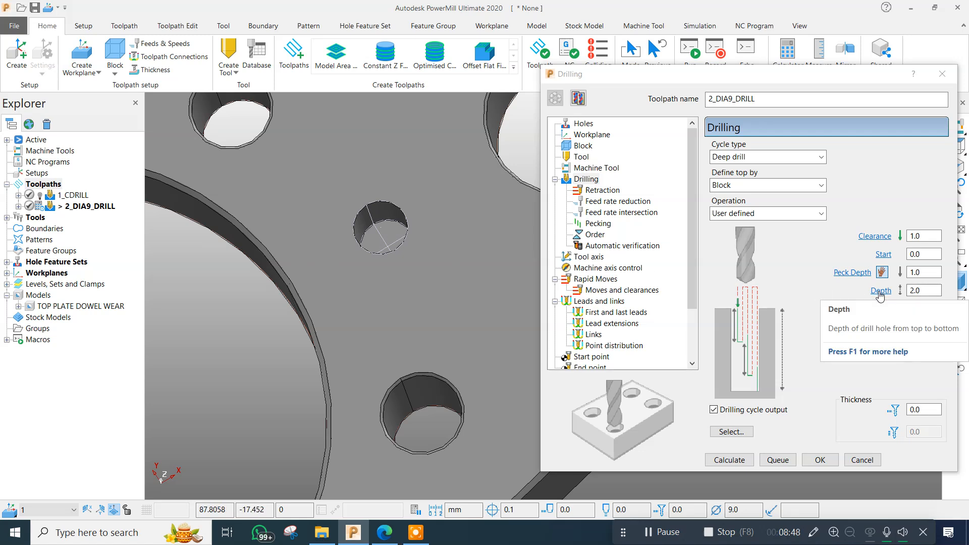
click(880, 291)
click(398, 216)
click(383, 55)
scroll(394, 239, up, 5)
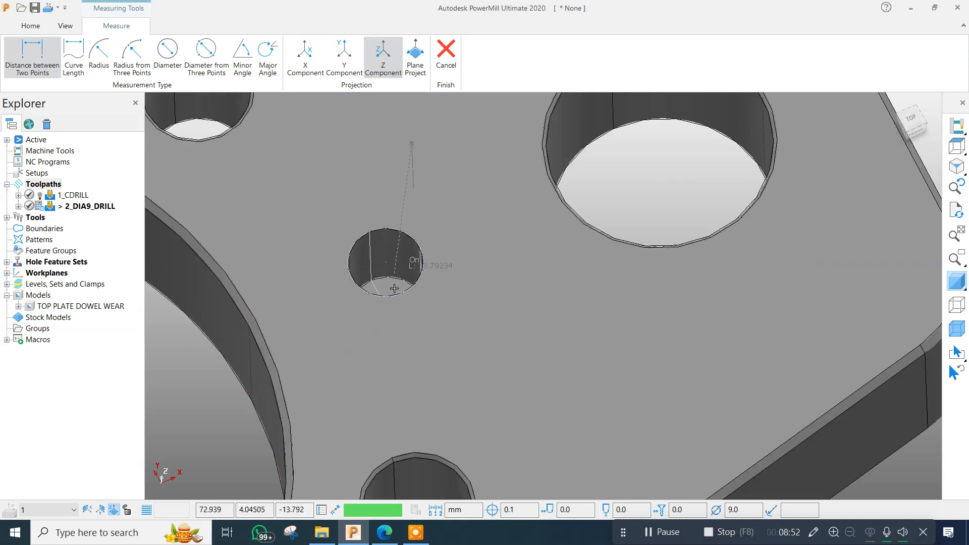
scroll(394, 289, up, 5)
click(394, 277)
scroll(390, 252, down, 5)
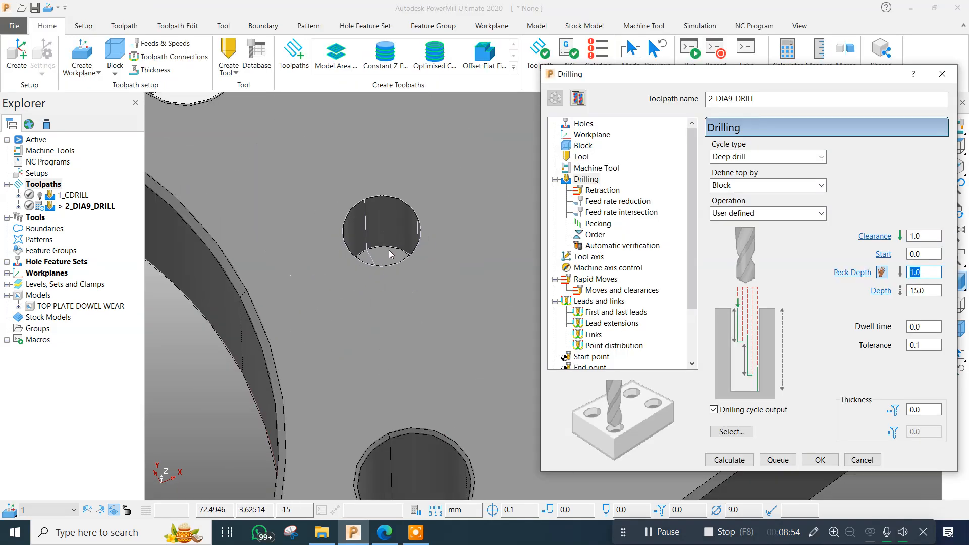
scroll(390, 254, down, 5)
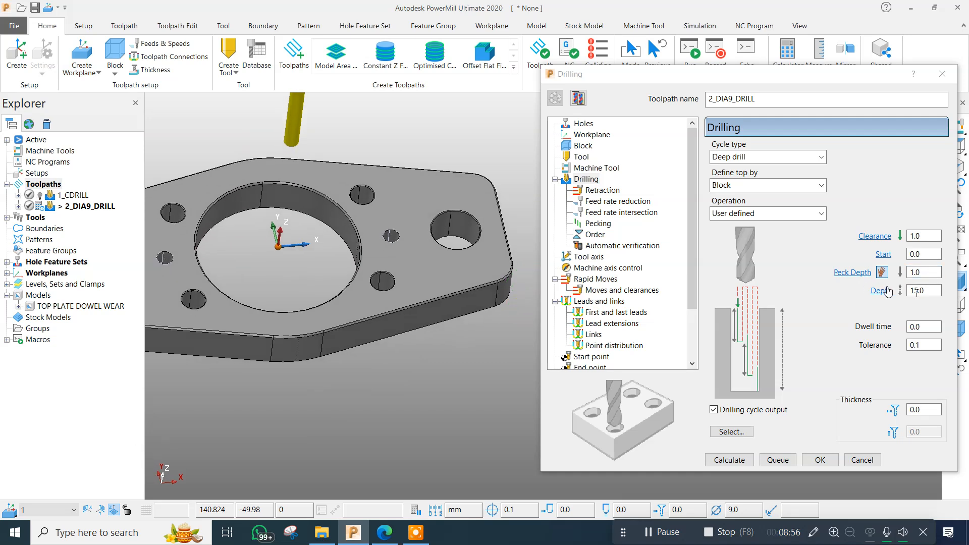
Set the drilling depth to 14.5 mm, then calculate the 2_DIA9_DRILL toolpath and close its settings.
click(930, 292)
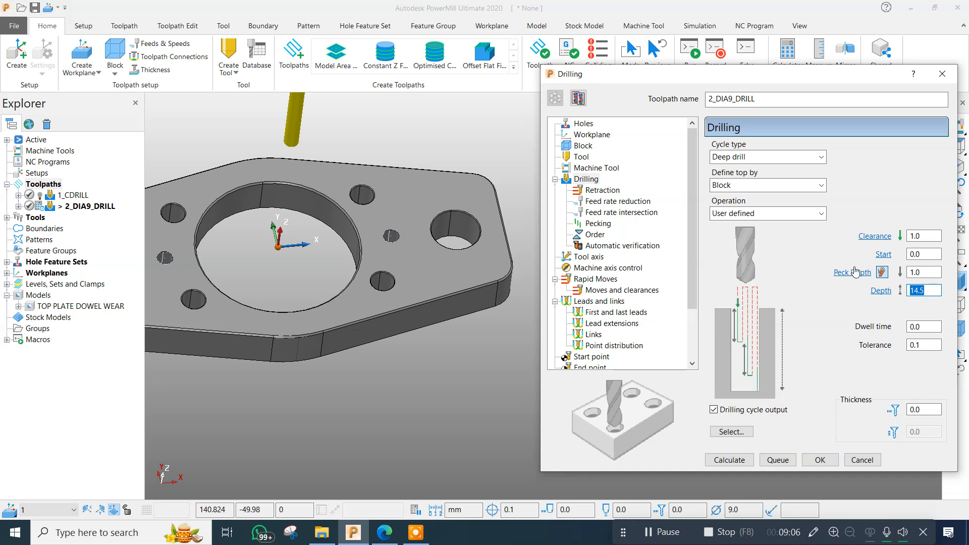
click(726, 460)
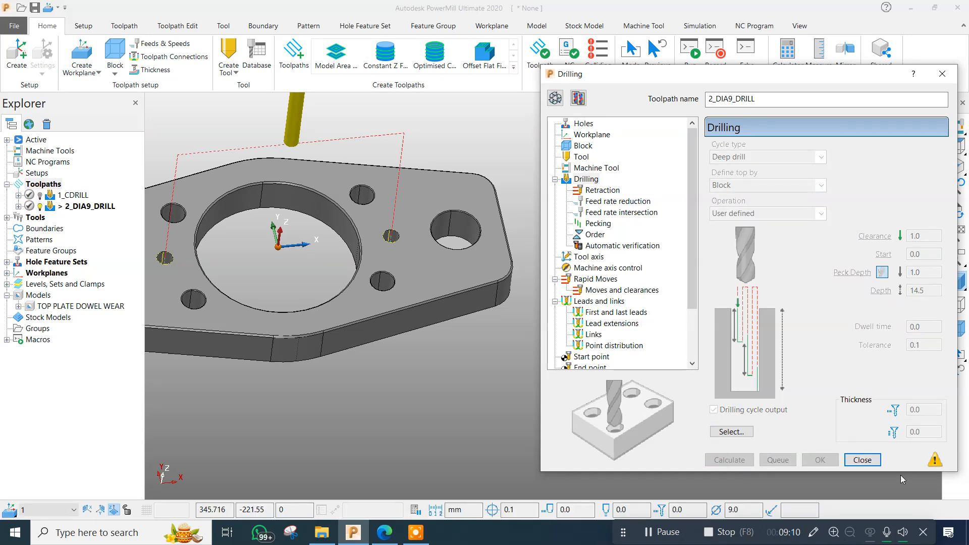
click(862, 459)
scroll(630, 334, down, 2)
scroll(580, 379, up, 5)
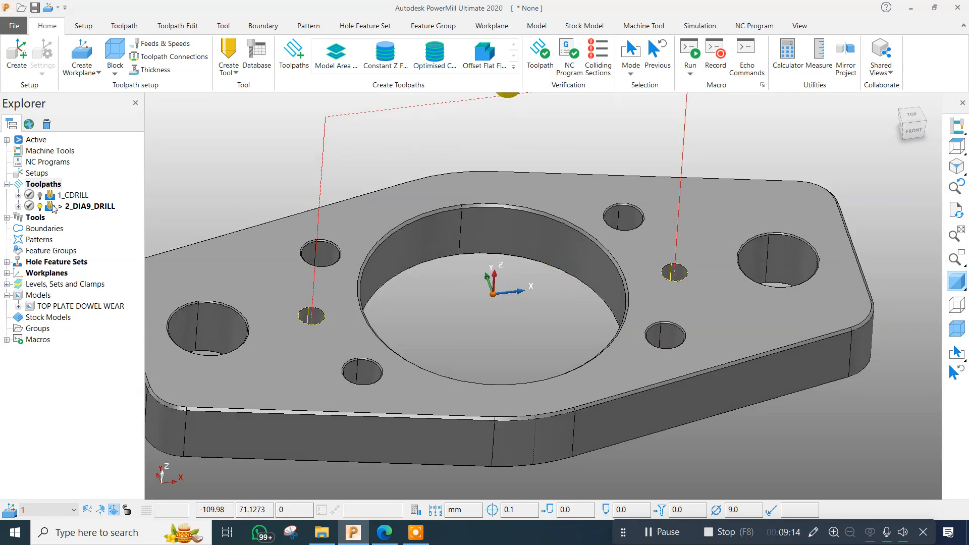
Deactivate the 2_DIA9_DRILL toolpath and stop drawing hole feature set 1.
double_click(91, 208)
scroll(338, 307, down, 3)
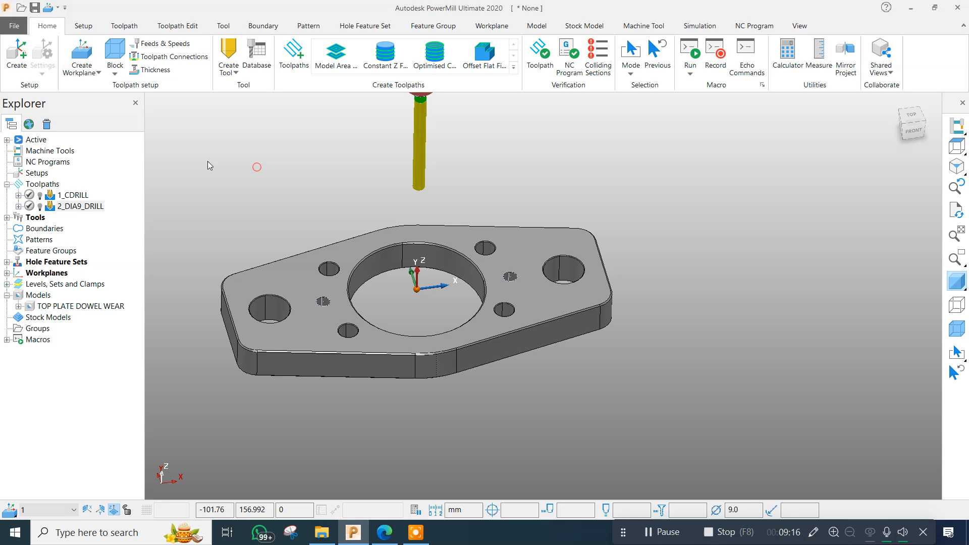
click(6, 262)
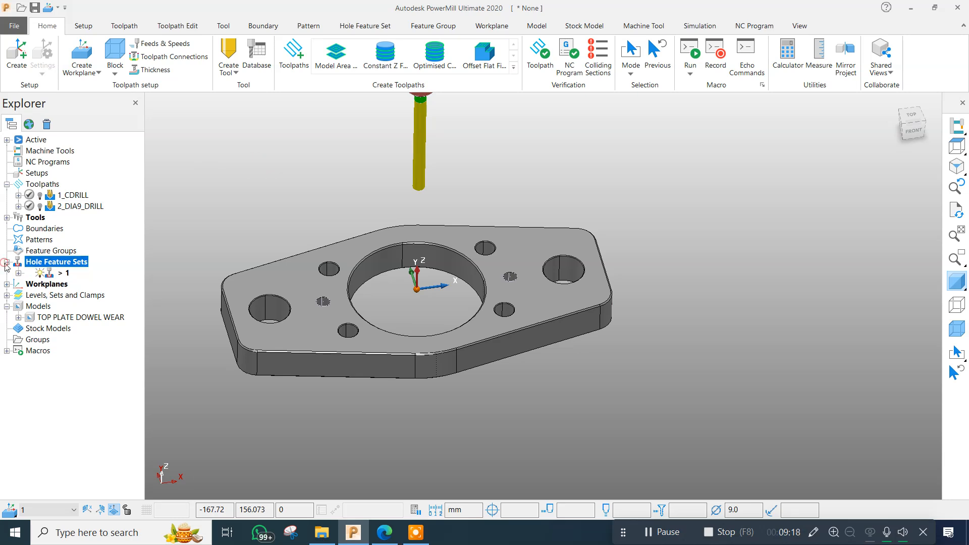
right_click(51, 273)
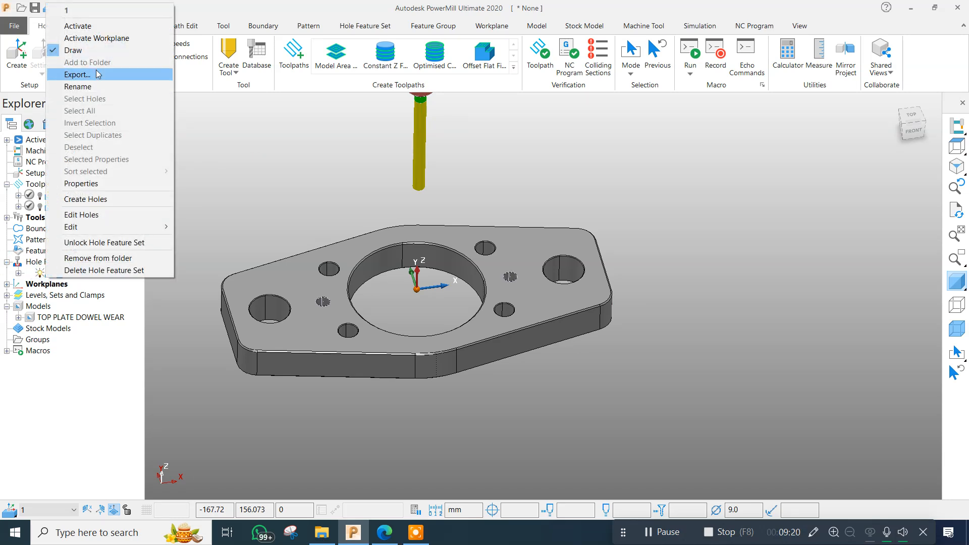
click(92, 51)
scroll(522, 294, down, 4)
scroll(515, 240, up, 4)
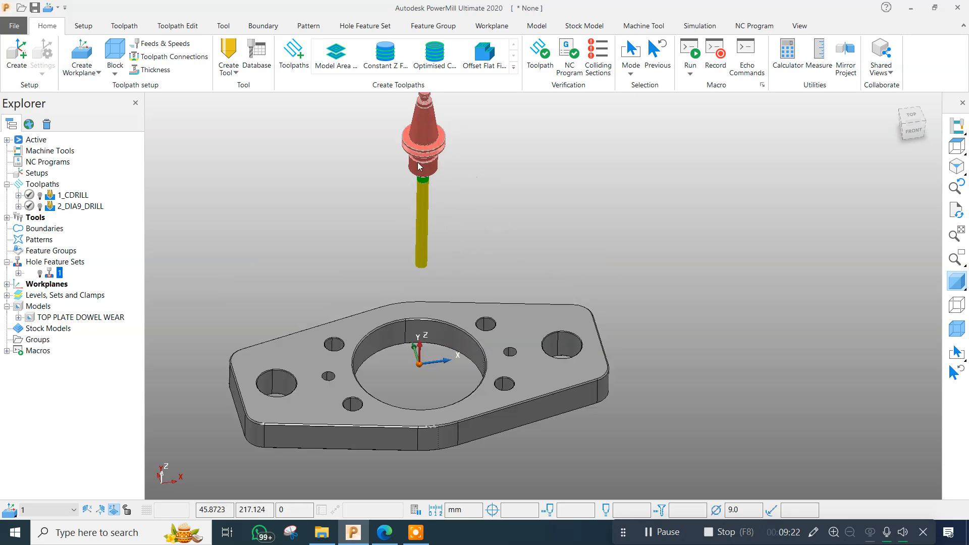
Deactivate the 9 mm drill so it no longer shows above the plate.
right_click(423, 144)
click(449, 166)
scroll(505, 182, down, 4)
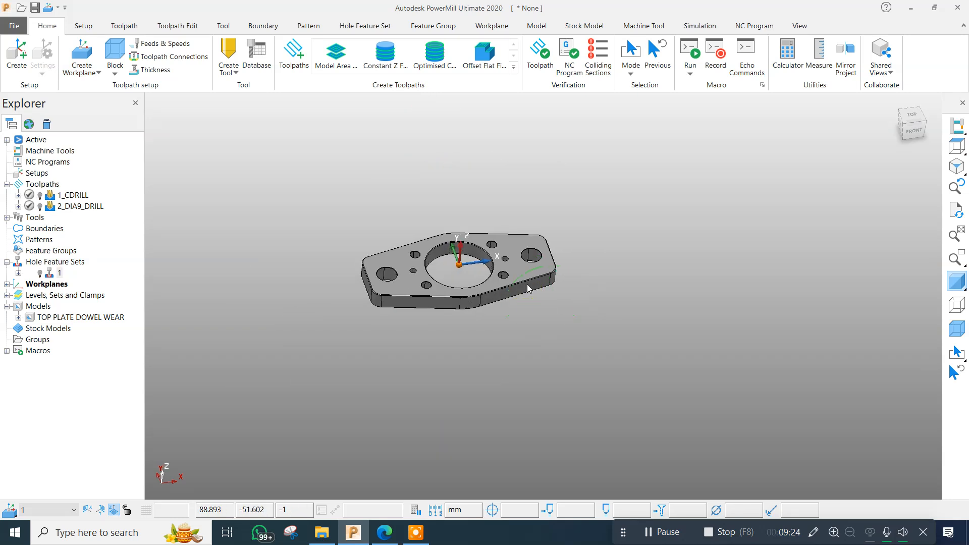
Select the surfaces of the two dowel holes and insert them as model curves into a new user-defined boundary.
scroll(480, 283, up, 3)
scroll(395, 266, up, 4)
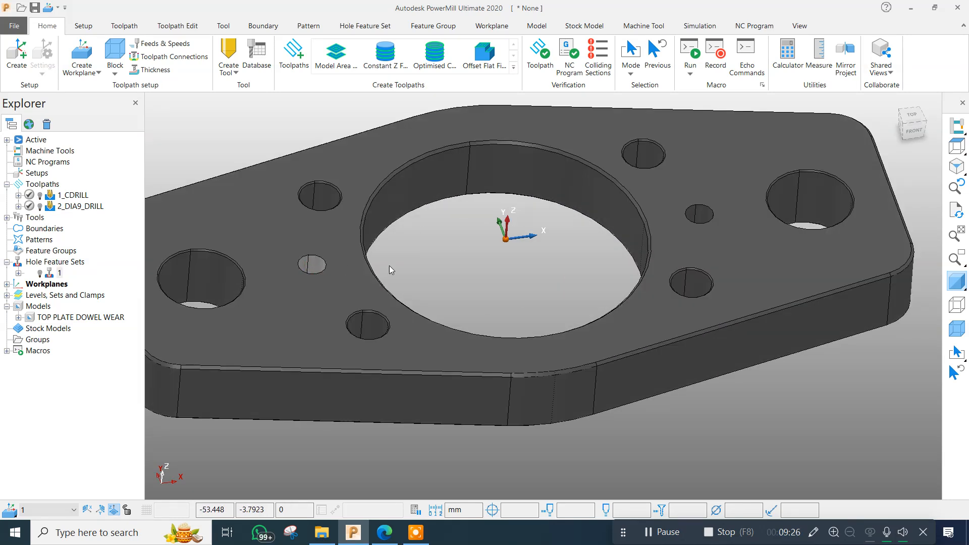
shift+click(702, 212)
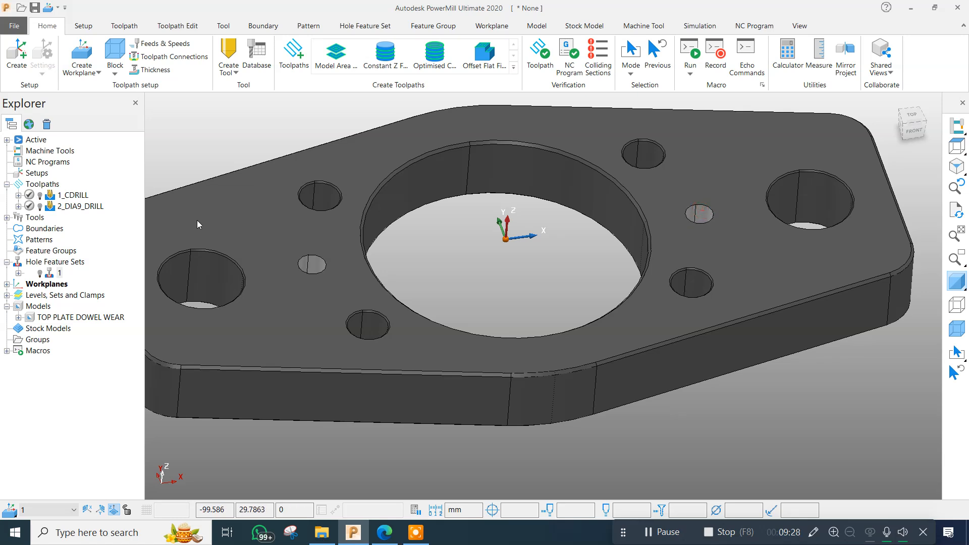
right_click(51, 231)
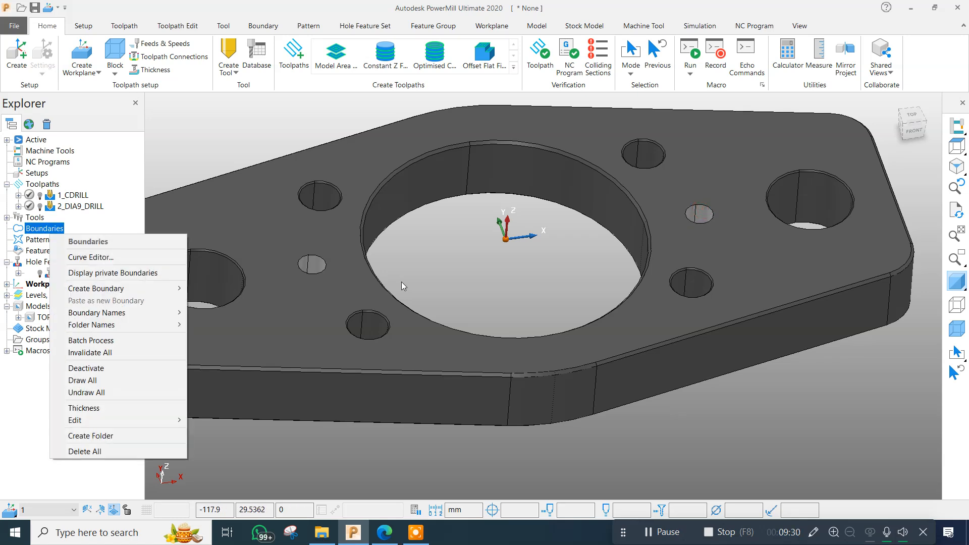
mouse_move(152, 288)
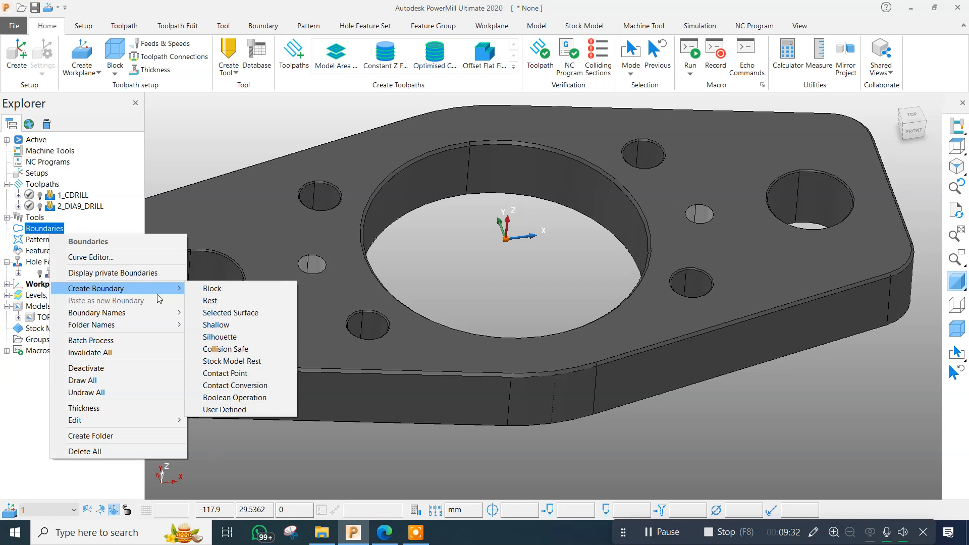
click(224, 409)
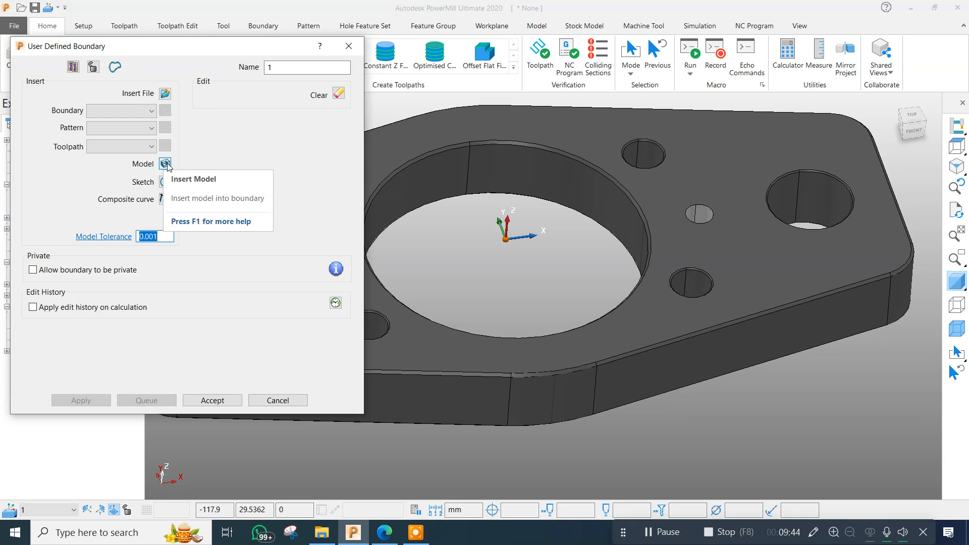
click(165, 164)
Delete the boundary's lower curves in the side view, keep those on the plate's top face and accept the boundary.
scroll(597, 279, down, 3)
click(956, 278)
middle_drag(687, 323, 757, 275)
click(903, 127)
drag(488, 298, 725, 402)
key(Delete)
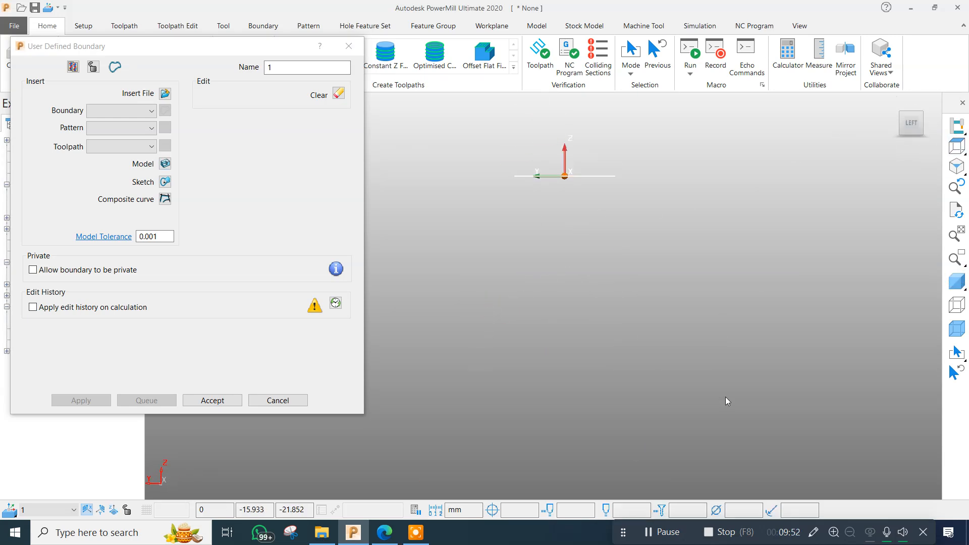
click(956, 280)
mouse_move(697, 286)
middle_down()
mouse_move(404, 359)
mouse_move(583, 440)
mouse_move(330, 331)
middle_up()
click(214, 402)
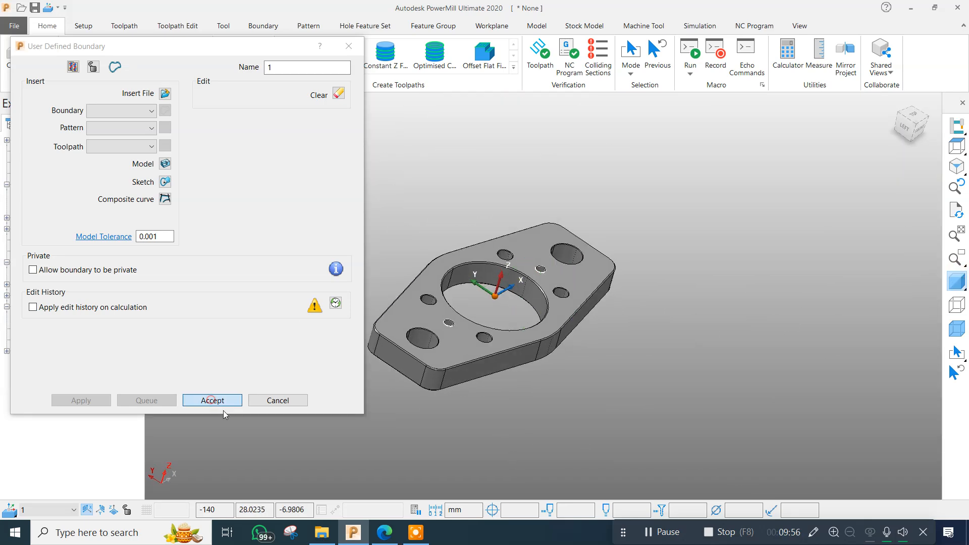
Create a new Constant Z finishing toolpath and assign the 6 END MILL from the tool database.
scroll(463, 313, up, 5)
middle_drag(457, 387, 208, 304)
scroll(390, 264, down, 5)
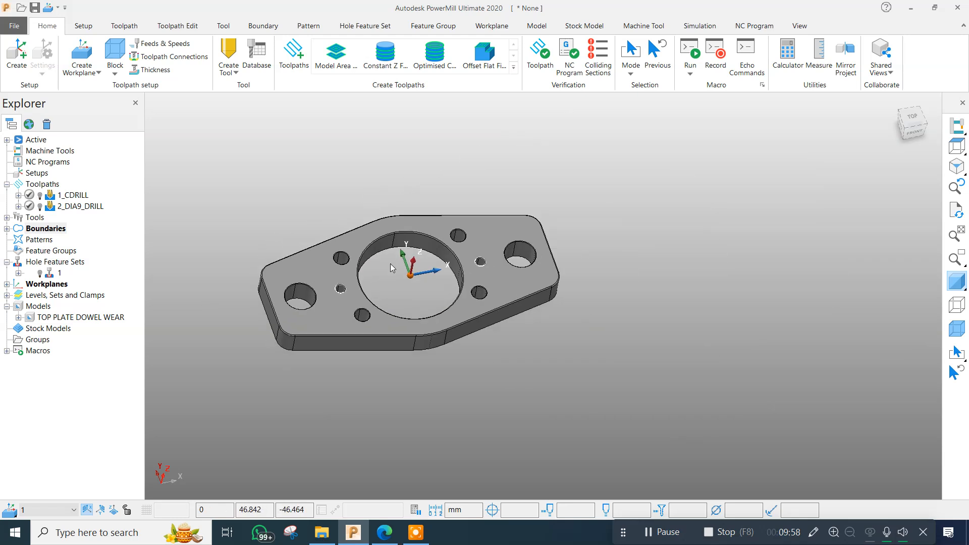
scroll(402, 307, up, 4)
scroll(411, 346, down, 3)
drag(398, 129, 447, 158)
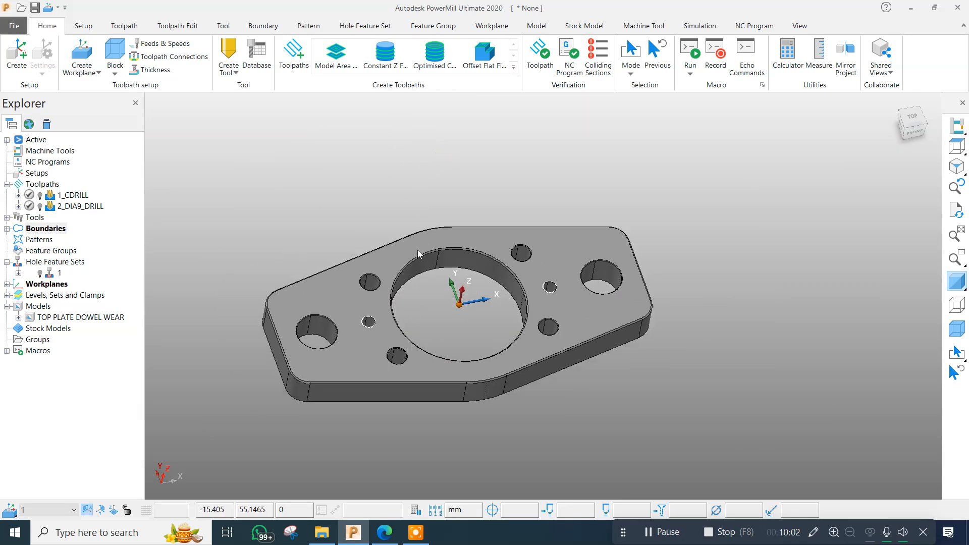
click(387, 62)
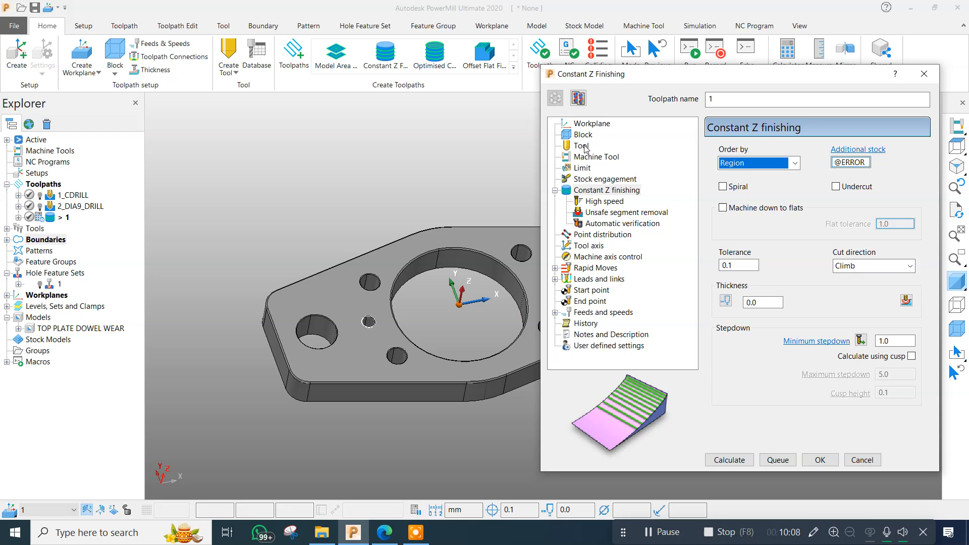
click(585, 146)
click(781, 152)
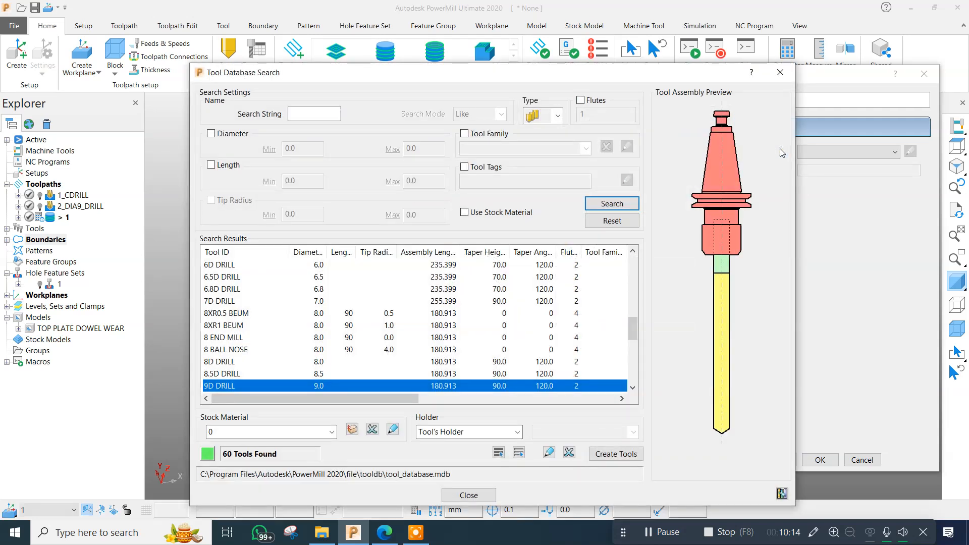
scroll(280, 329, up, 2)
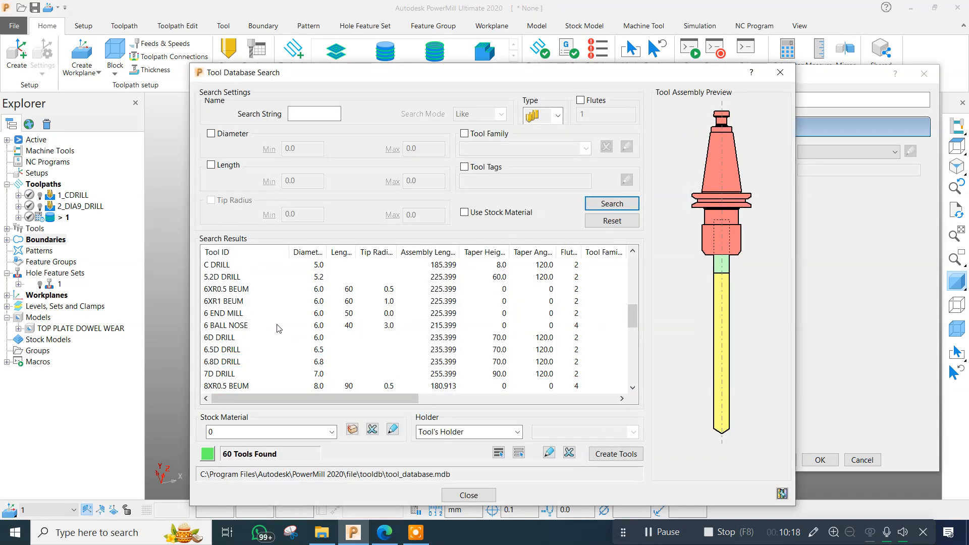
double_click(233, 314)
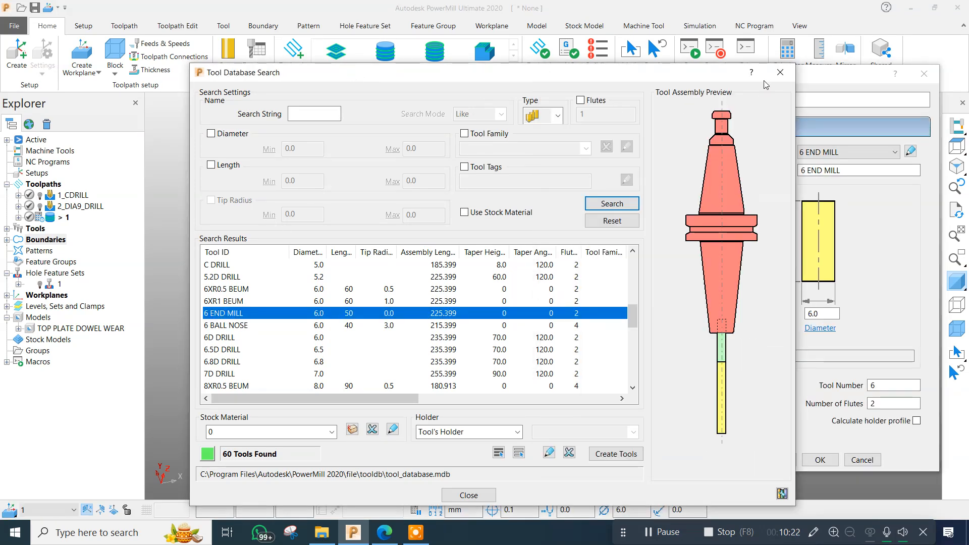
click(779, 73)
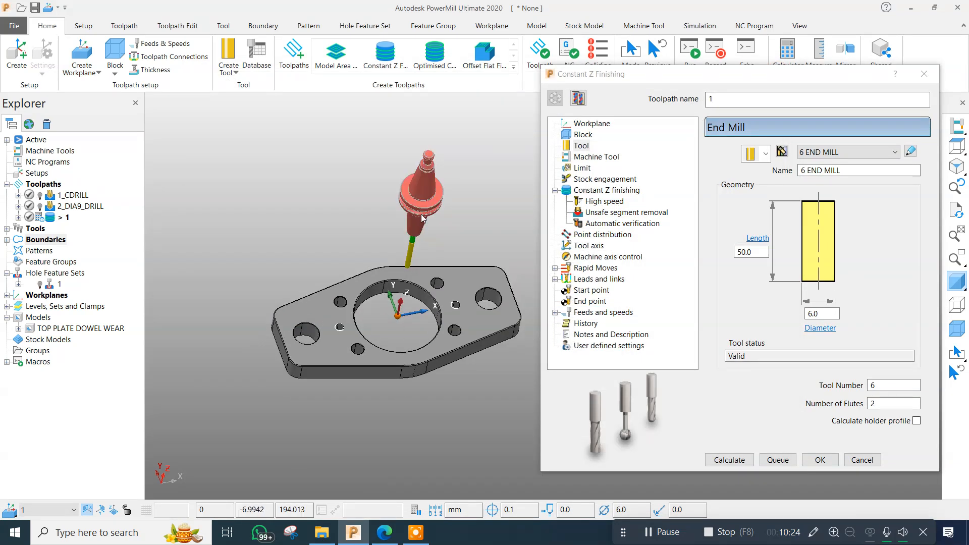
Review the block and machine tool settings and set the limit options of the Constant Z toolpath.
click(582, 135)
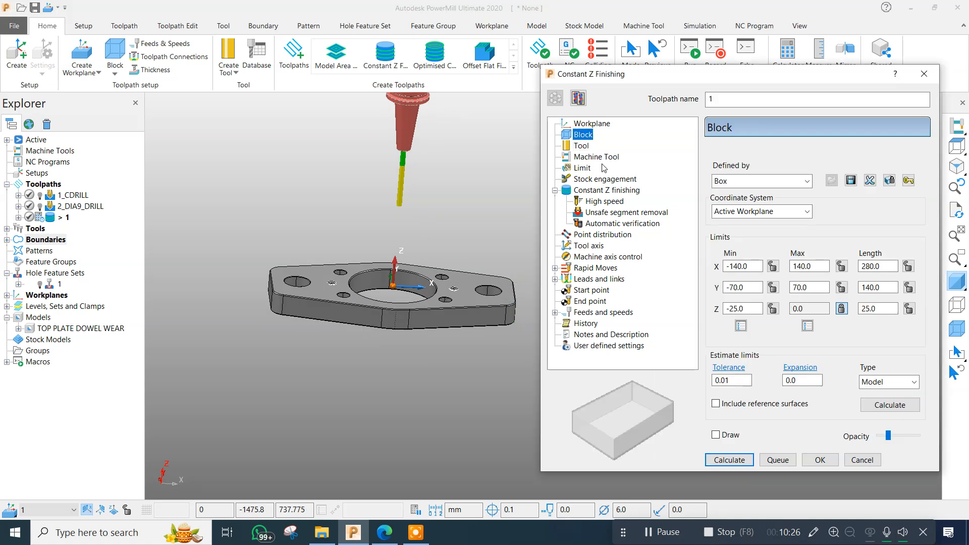
key(Down)
key(Down)
key(Down)
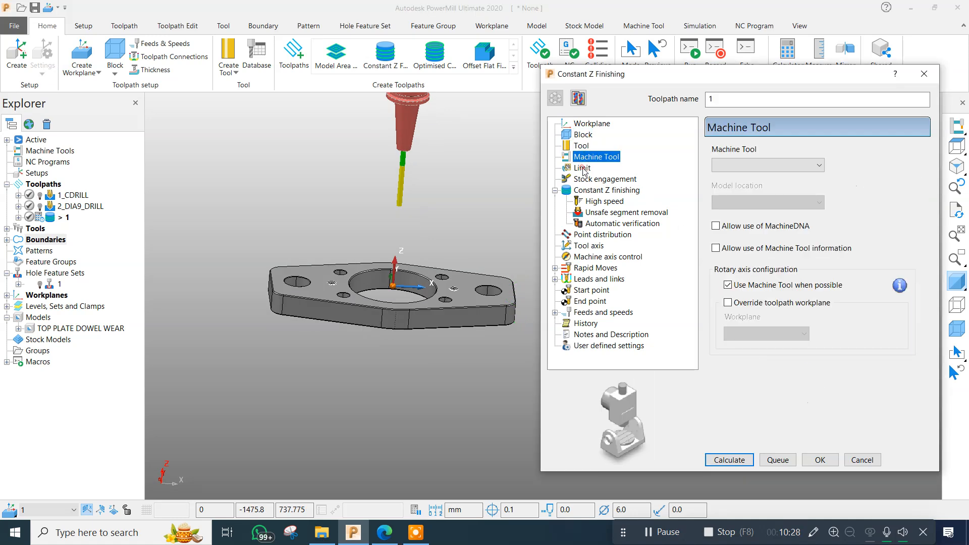
click(912, 258)
click(898, 276)
key(Down)
key(Down)
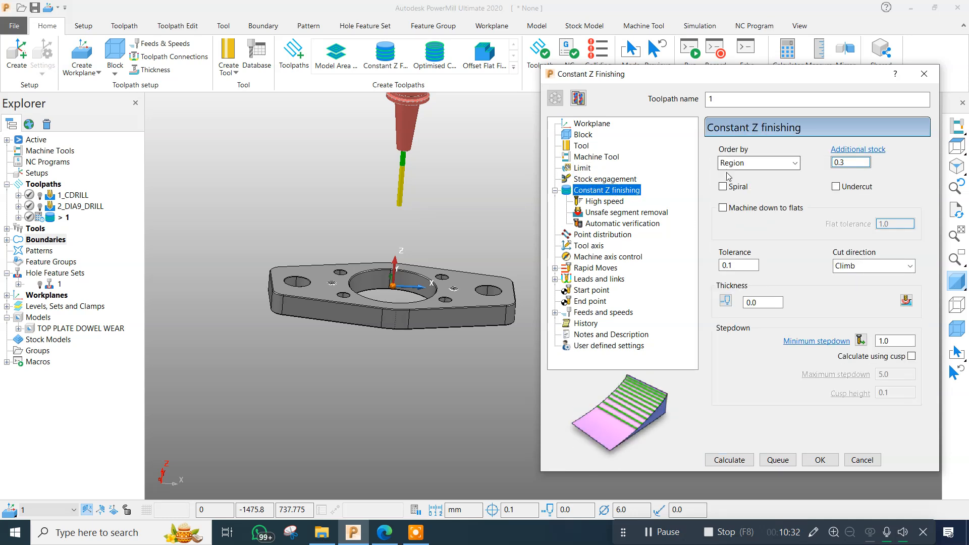
Enable Spiral and Machine down to flats for the Constant Z finishing toolpath.
click(724, 186)
click(723, 208)
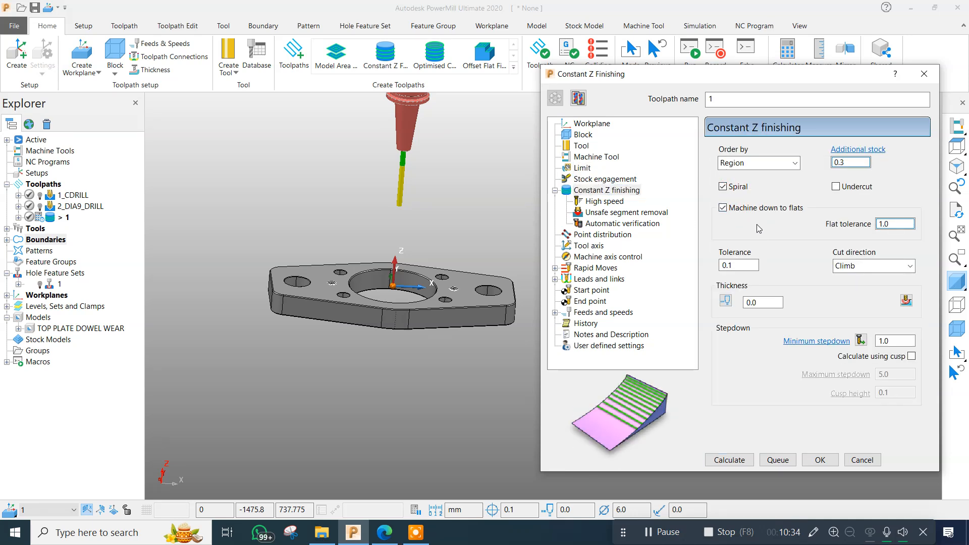
double_click(899, 223)
click(760, 211)
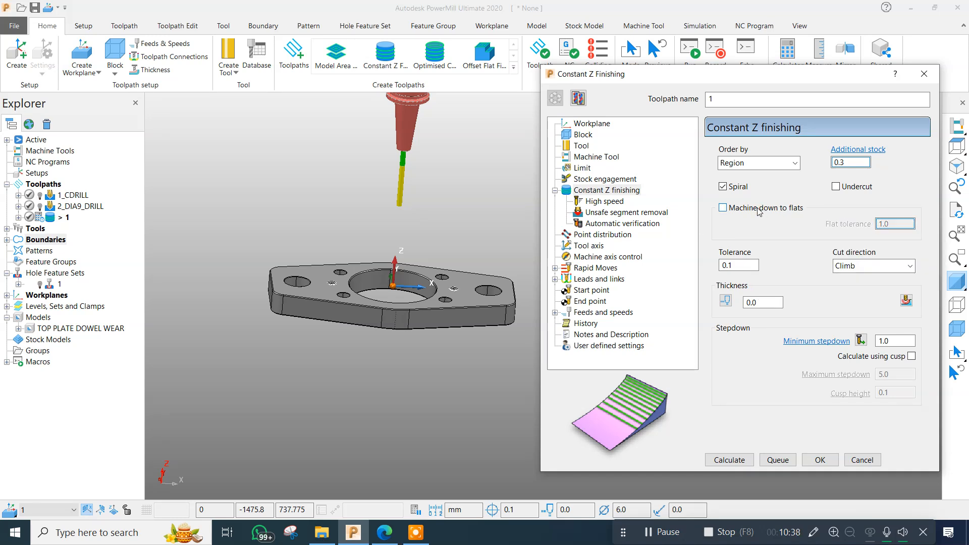
scroll(441, 300, up, 5)
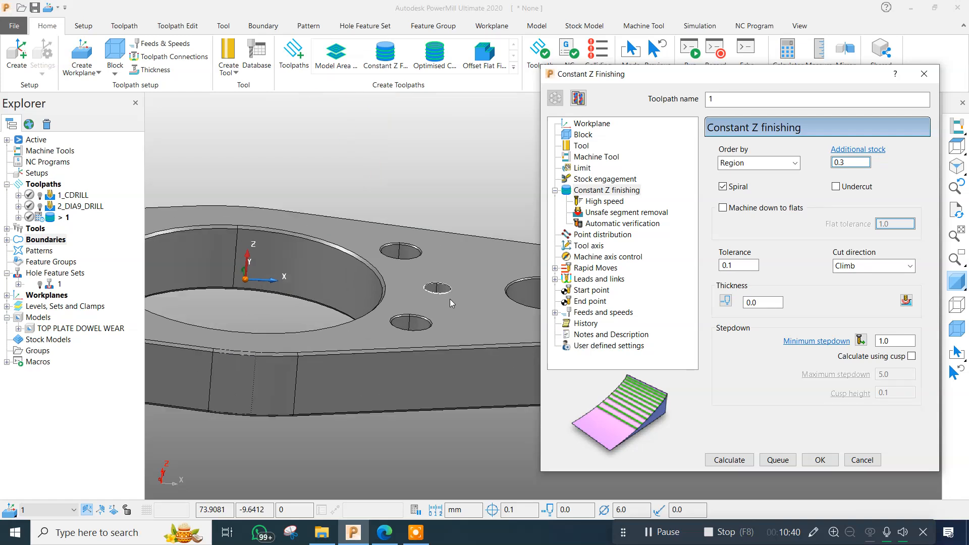
middle_drag(442, 300, 440, 343)
scroll(444, 333, up, 5)
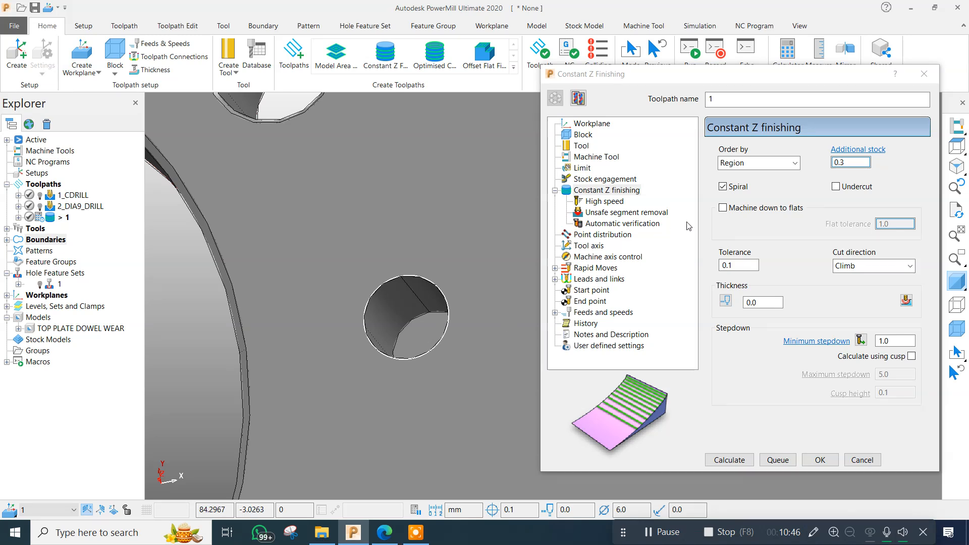
click(723, 208)
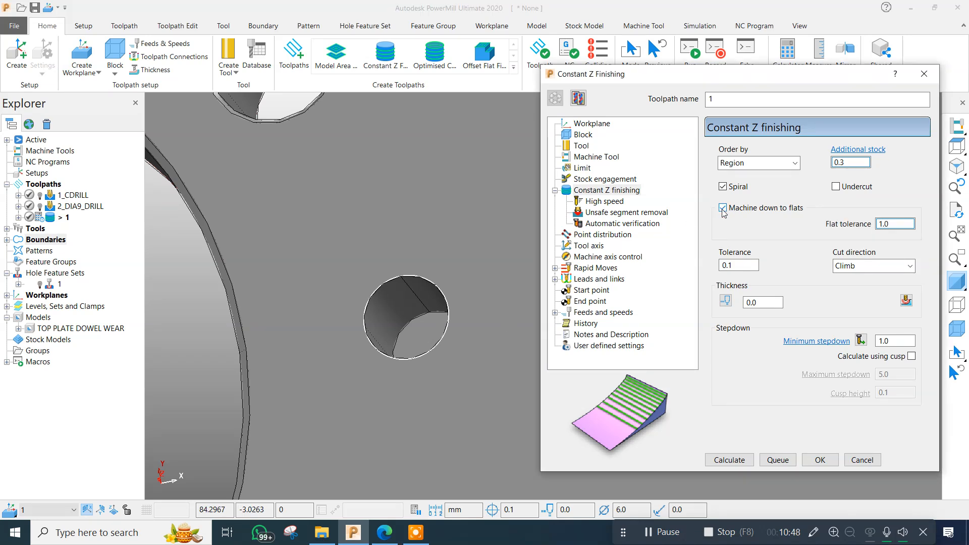
Set the flat tolerance to 0.1 and the machining tolerance to 0.01.
scroll(319, 335, down, 5)
middle_drag(309, 371, 330, 308)
click(748, 265)
text(0)
key(Return)
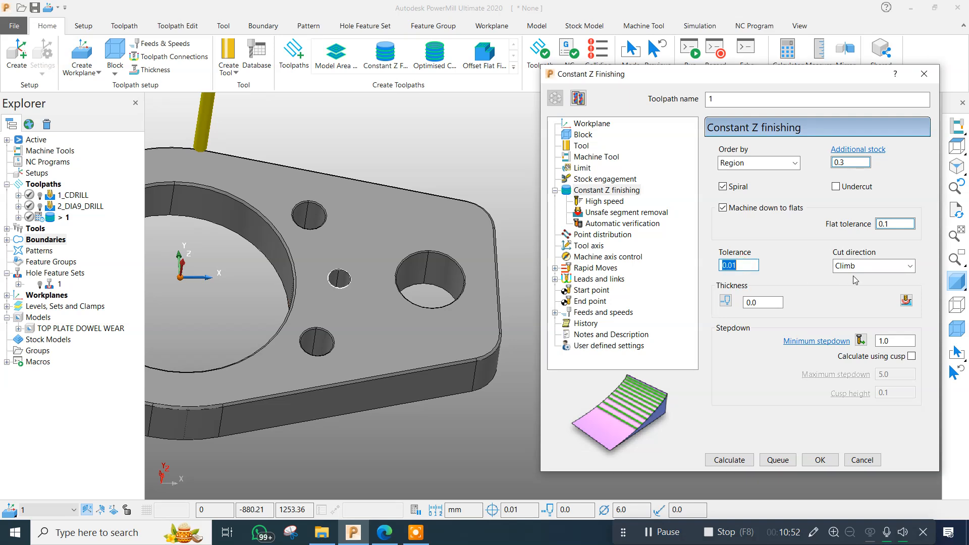
Separate the radial and axial thickness, setting 0.05 radial and 0.0 axial.
click(725, 300)
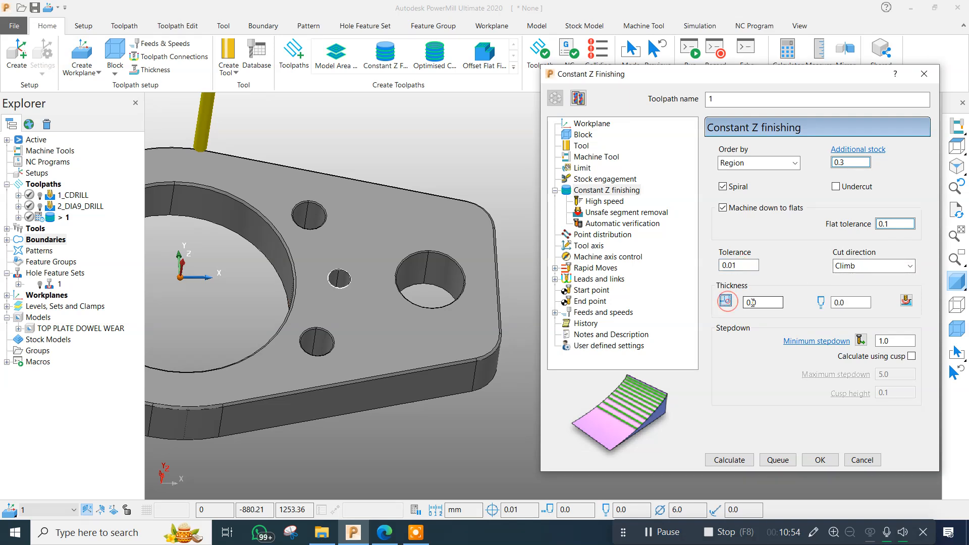
drag(862, 301, 735, 318)
text(0)
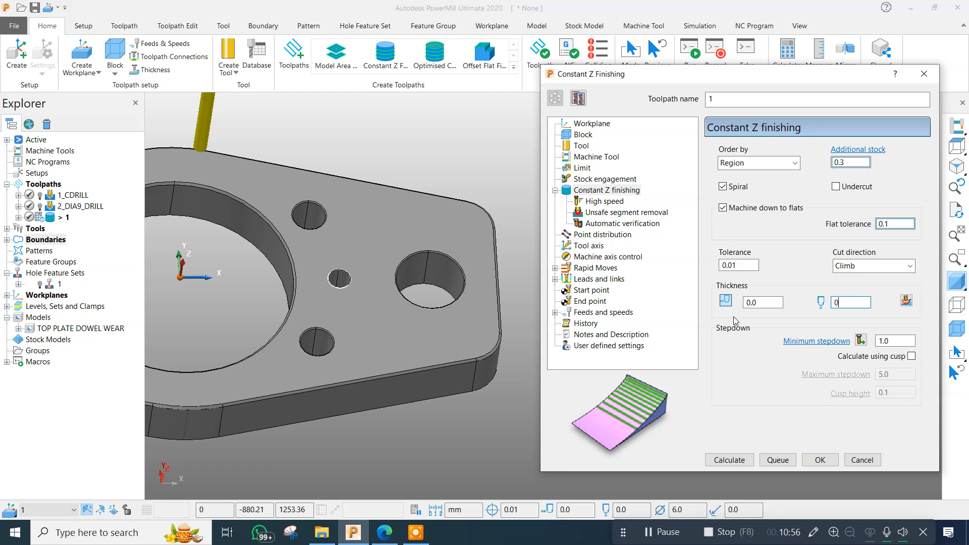
click(754, 302)
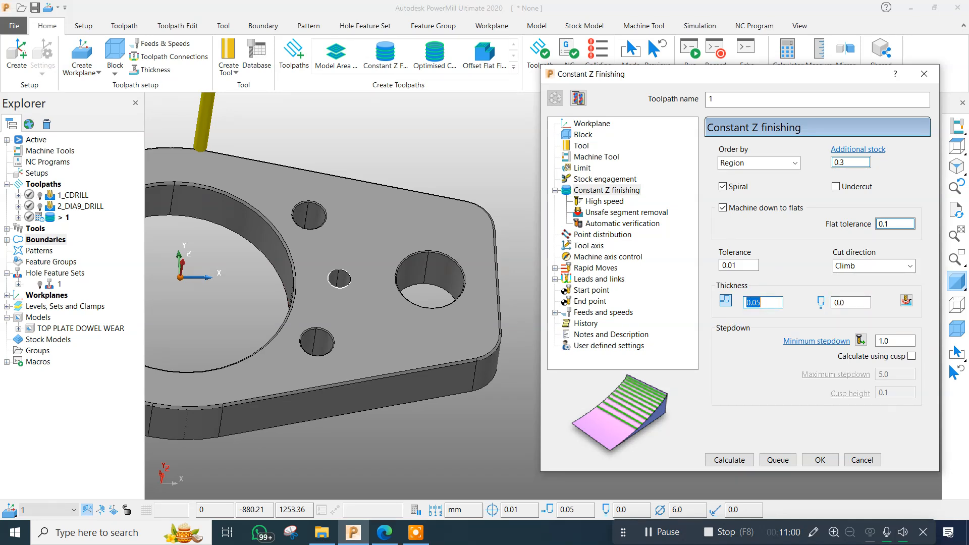
scroll(384, 281, down, 3)
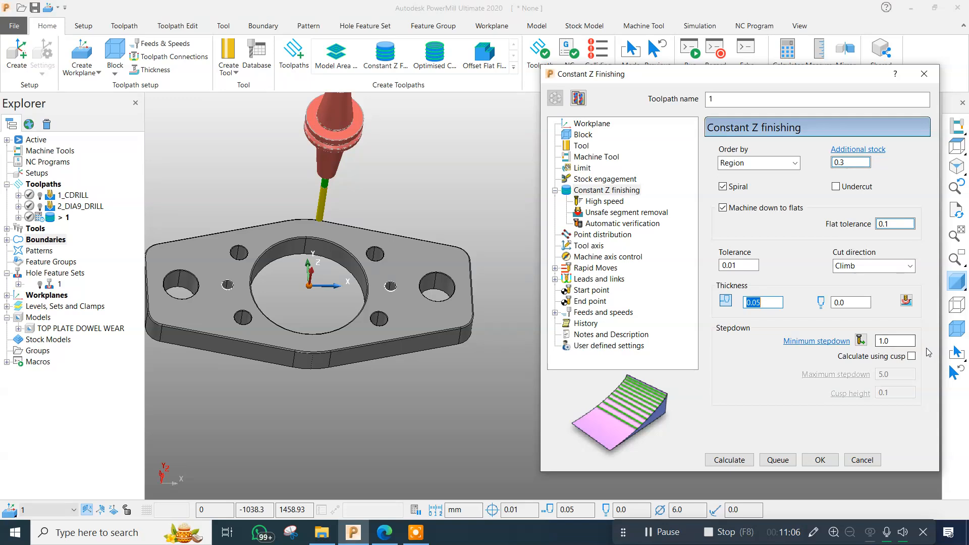
text(.1)
key(Return)
key(Return)
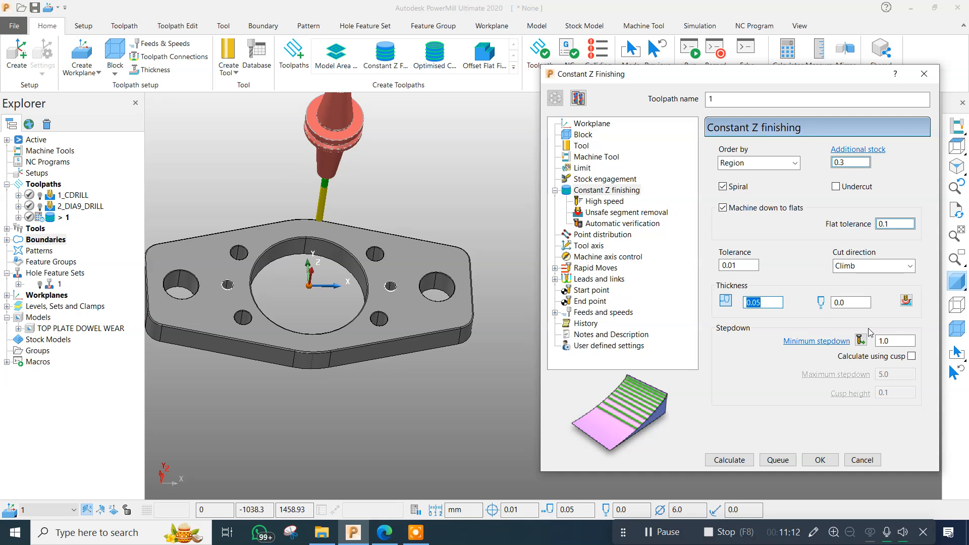
click(762, 303)
drag(760, 304, 738, 303)
Set the minimum stepdown of the Constant Z finishing toolpath to 0.1.
scroll(386, 283, up, 5)
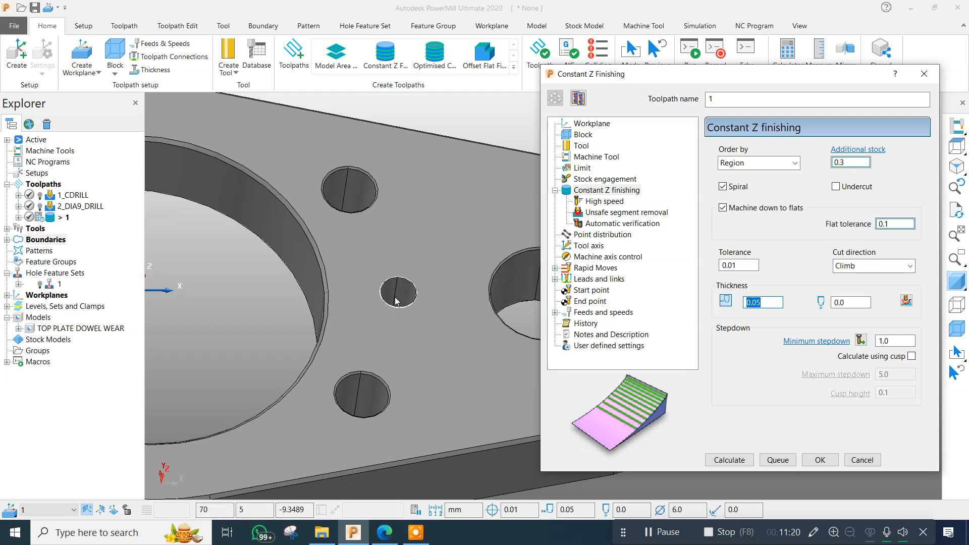
double_click(896, 342)
text(0.1)
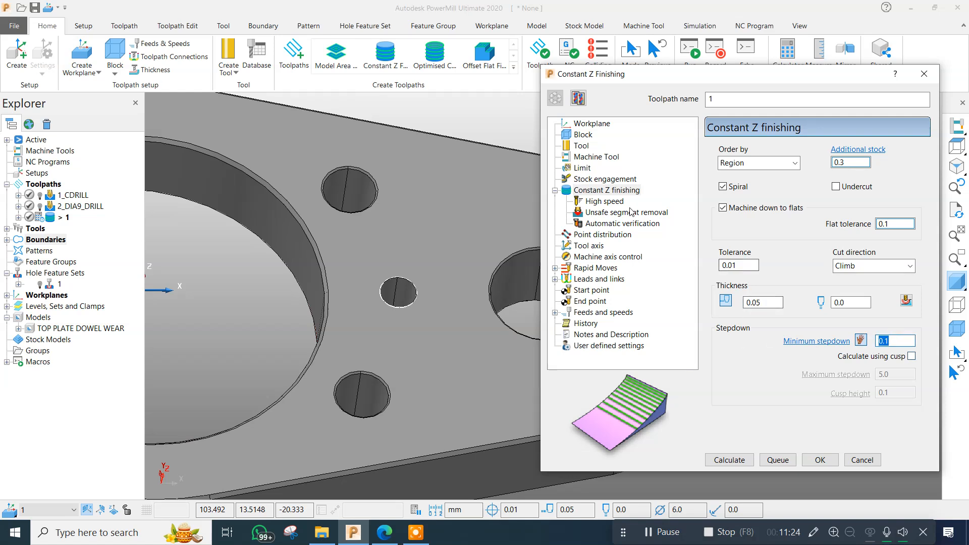
Set the first-choice lead-in to Pocket centre with a 10.0 distance constraint and copy it to the lead-out.
click(616, 213)
click(589, 246)
click(590, 269)
click(590, 281)
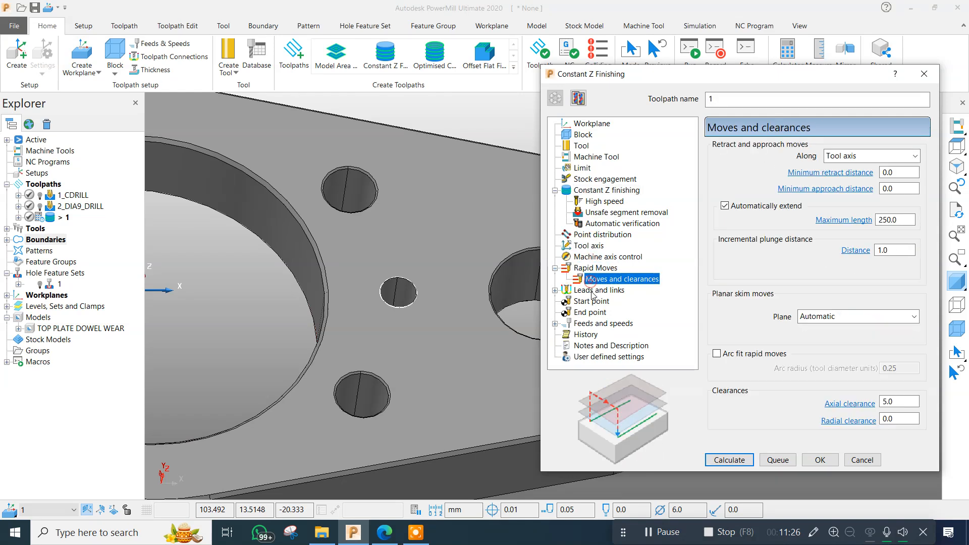
click(591, 300)
click(593, 289)
click(598, 301)
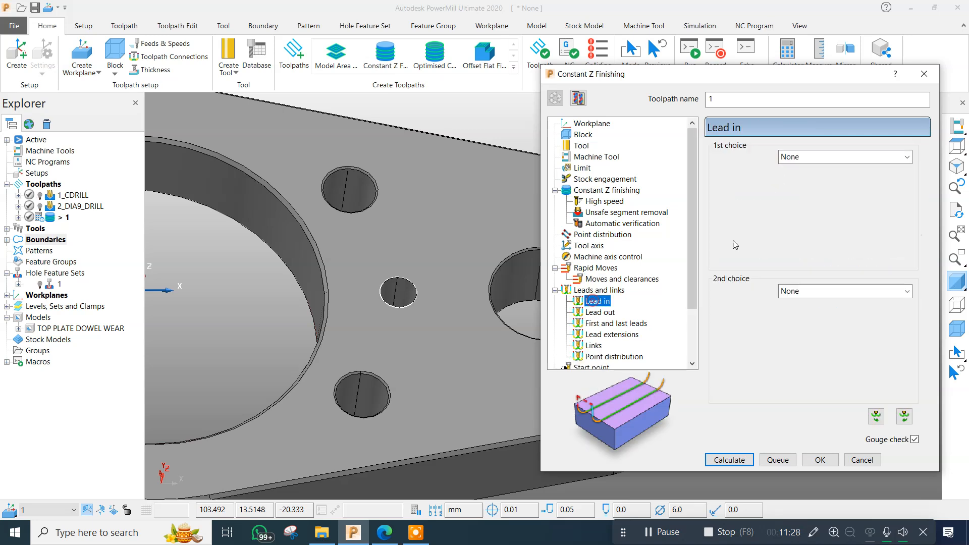
click(823, 159)
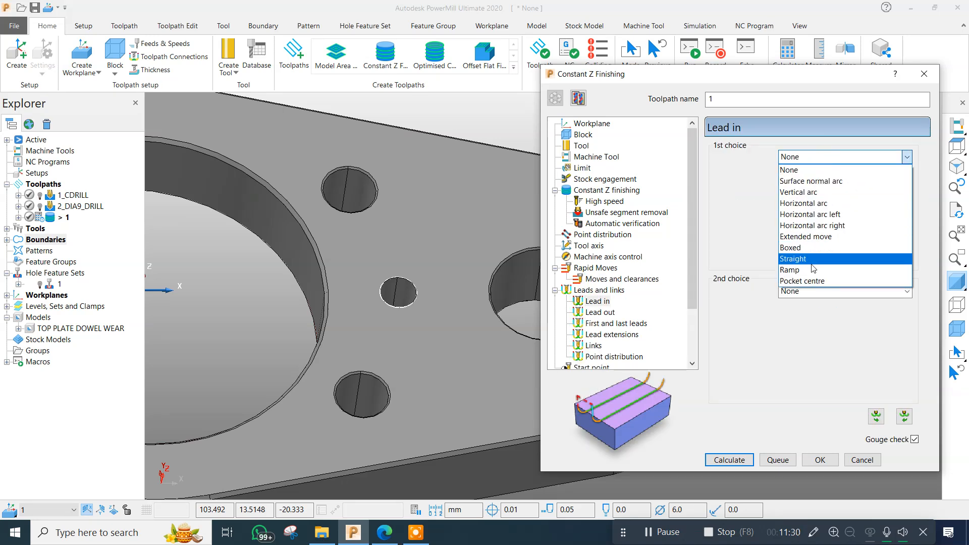
click(815, 282)
click(724, 222)
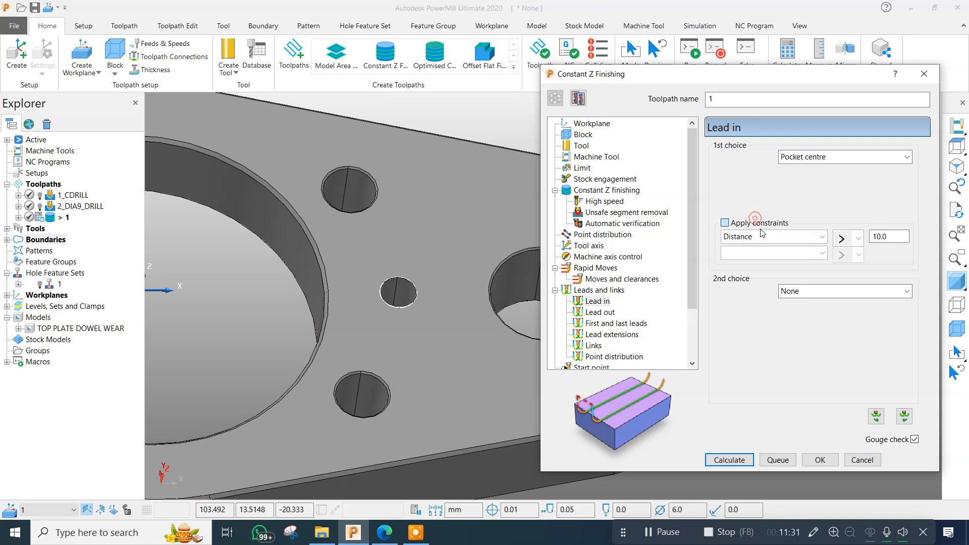
click(860, 239)
click(841, 272)
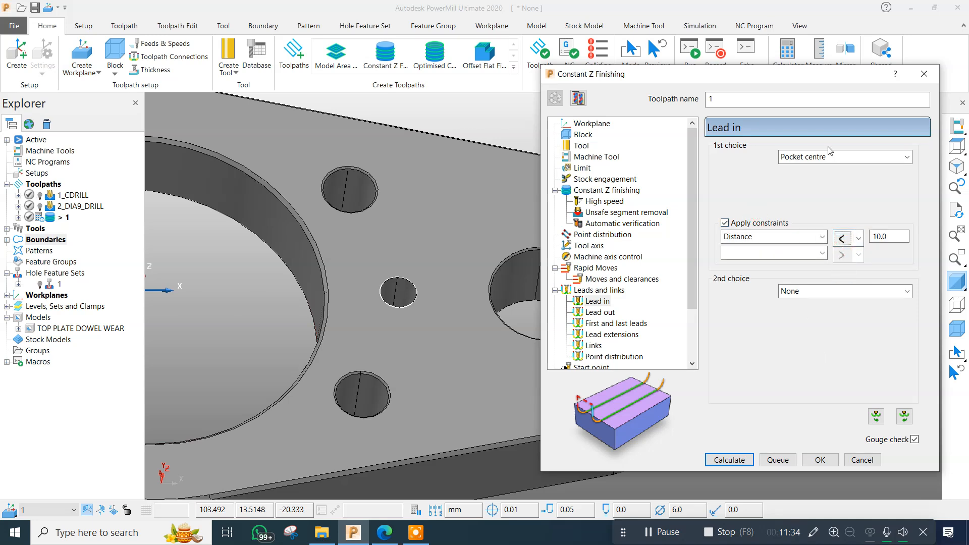
click(876, 417)
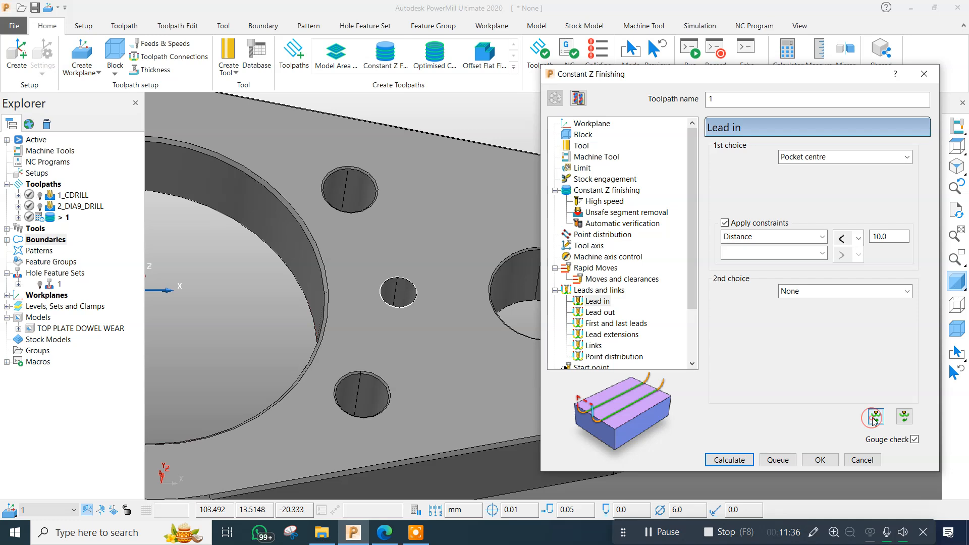
Set the links' first choice to Straight and second choice to Incremental.
click(594, 345)
click(858, 157)
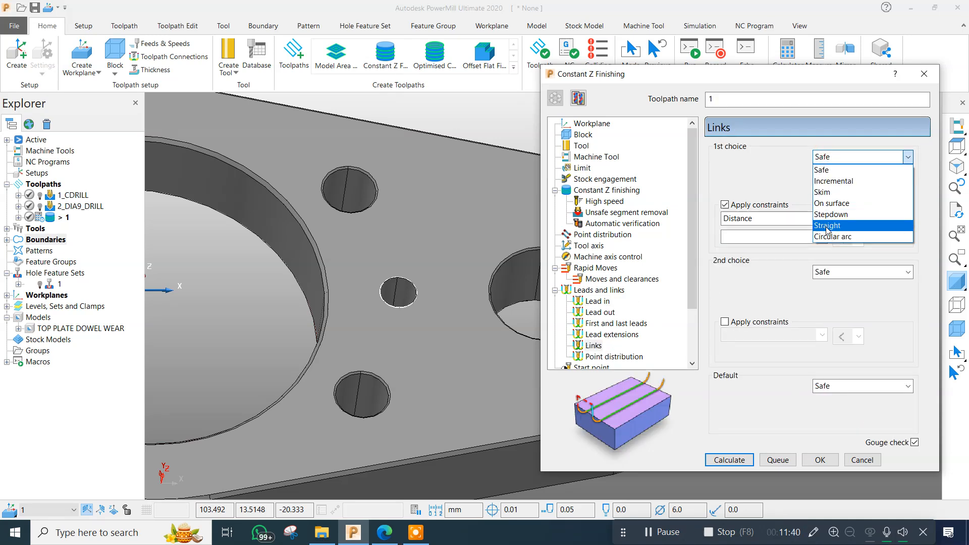
click(823, 229)
scroll(407, 288, down, 7)
scroll(314, 277, up, 4)
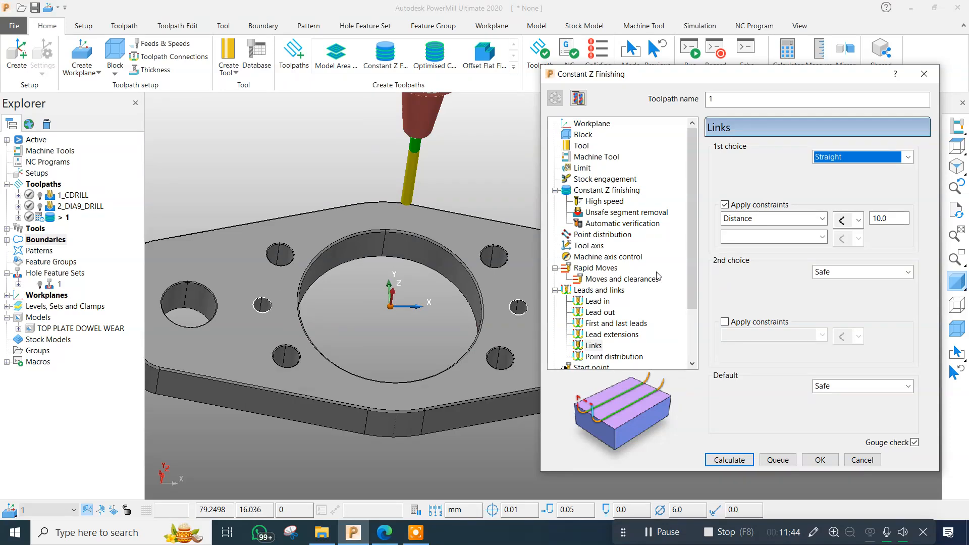
click(859, 271)
click(847, 296)
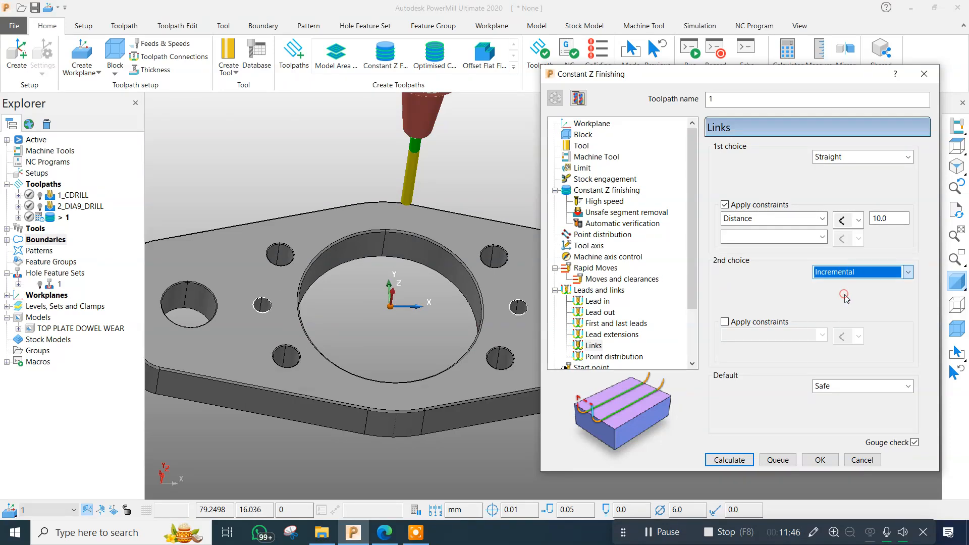
Check the rapid height in the rapid move settings and return to the link settings.
scroll(538, 286, down, 4)
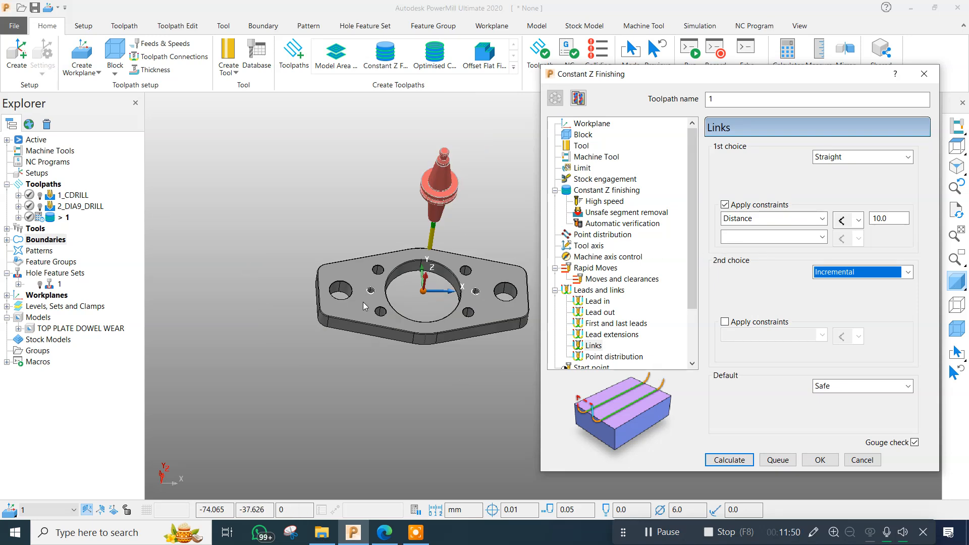
scroll(471, 287, up, 4)
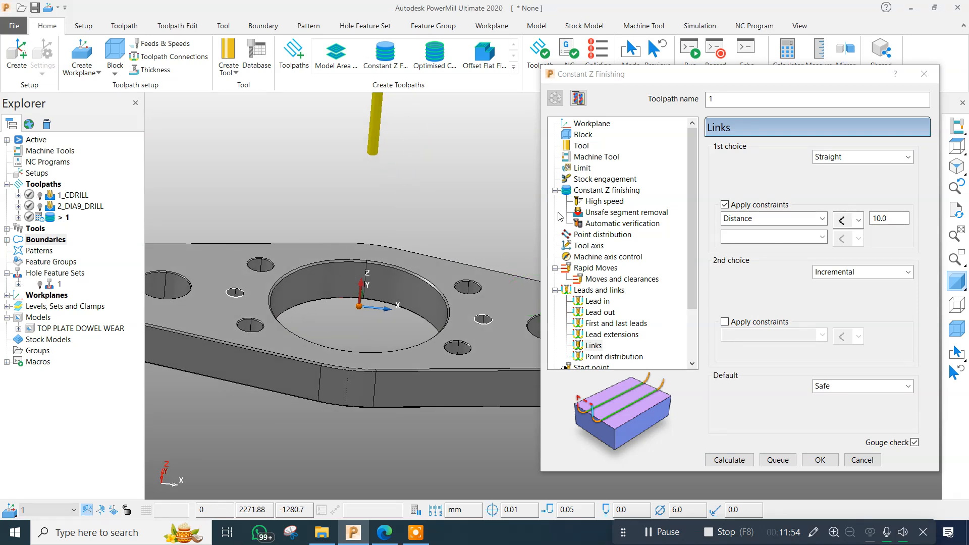
click(596, 268)
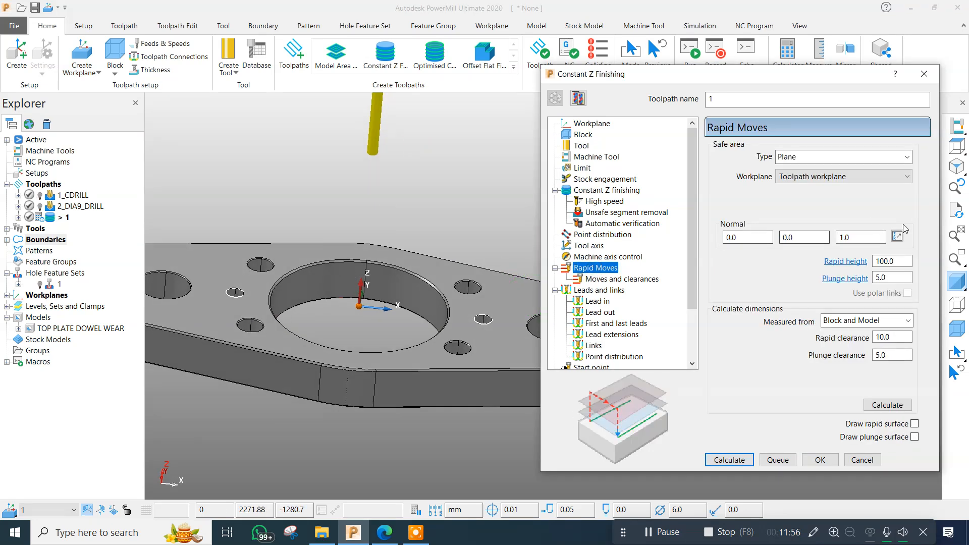
scroll(392, 215, down, 3)
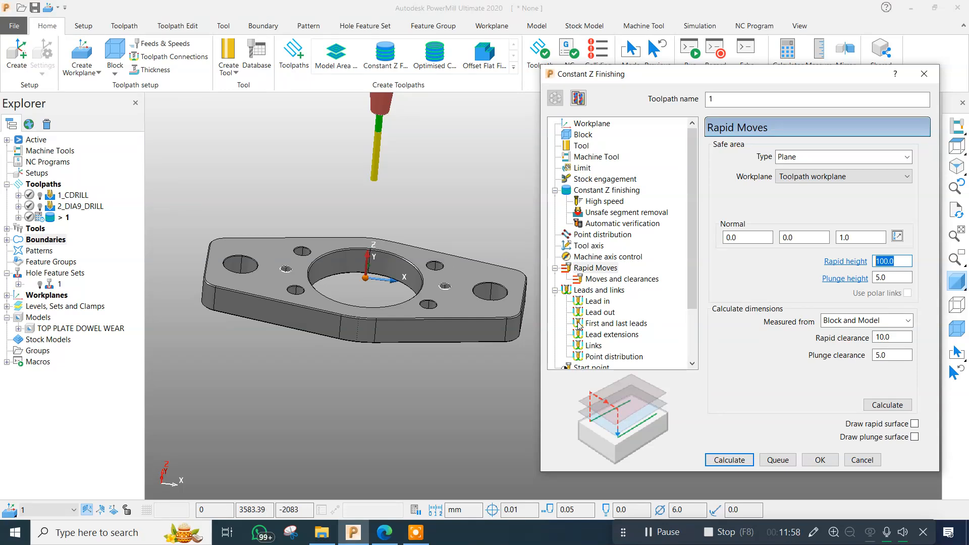
click(593, 345)
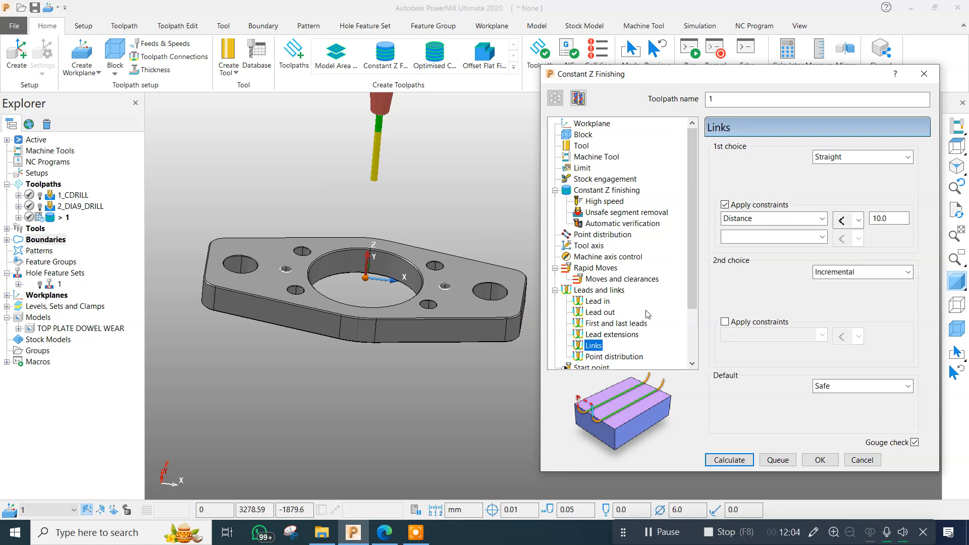
Set the finishing toolpath's spindle speed to 4000 rpm, cutting feed rate to 1000 mm/min and plunging feed rate to 300 mm/min.
scroll(599, 323, down, 2)
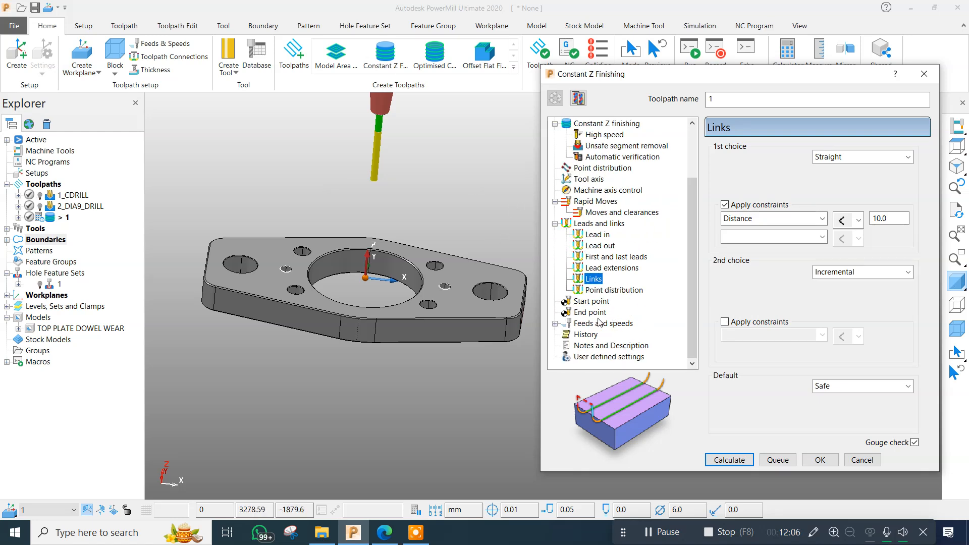
click(602, 323)
double_click(758, 195)
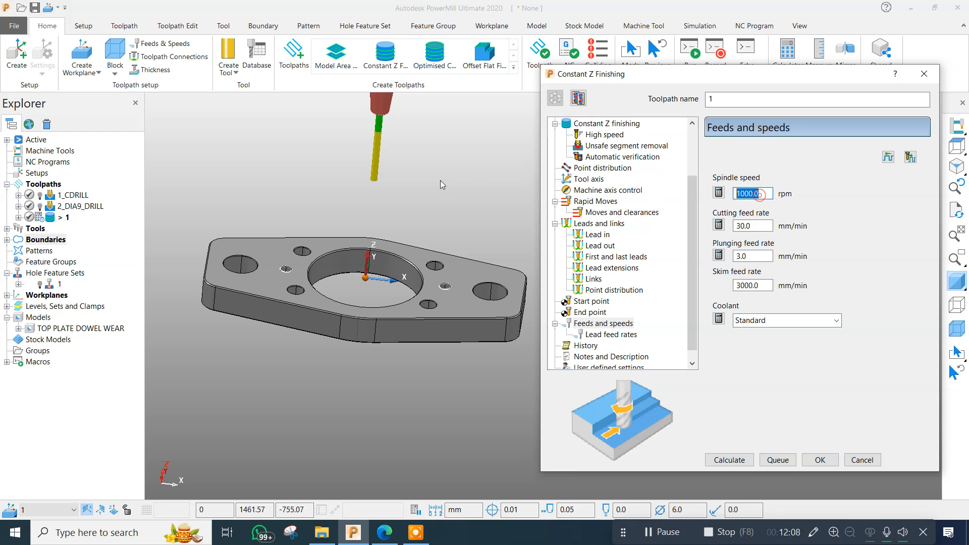
text(4000)
key(Return)
double_click(753, 226)
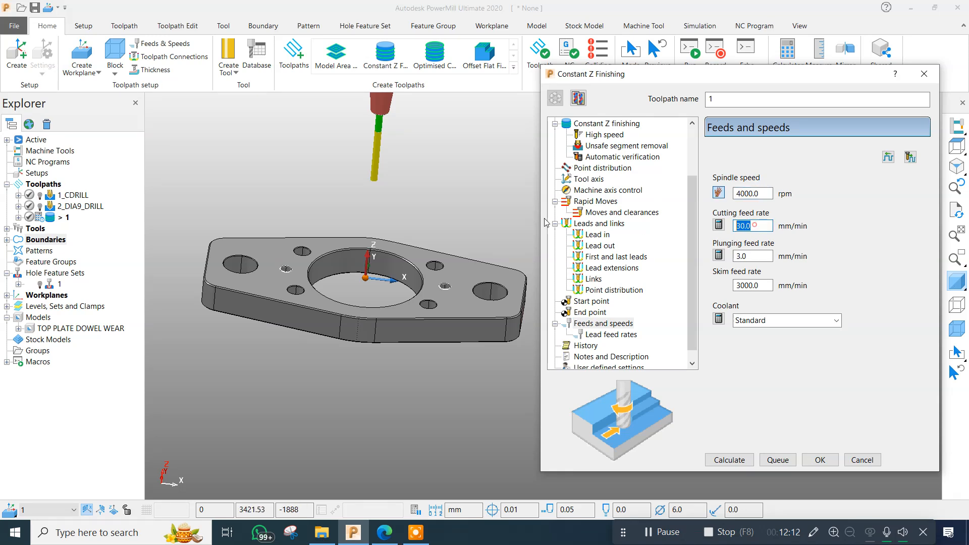
key(Return)
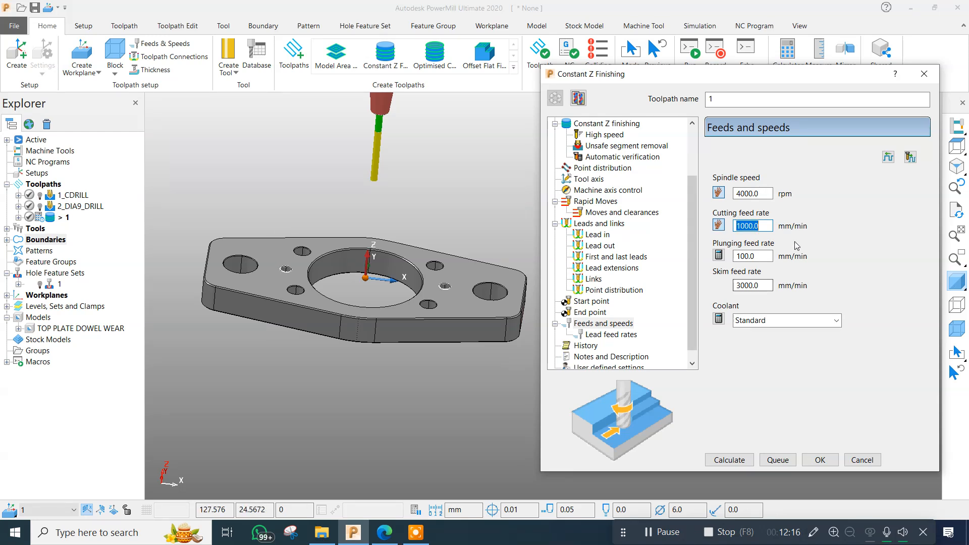
double_click(764, 255)
text(300)
key(Return)
Calculate the Constant Z finishing toolpath, close its settings and inspect the passes in both dowel holes.
click(731, 460)
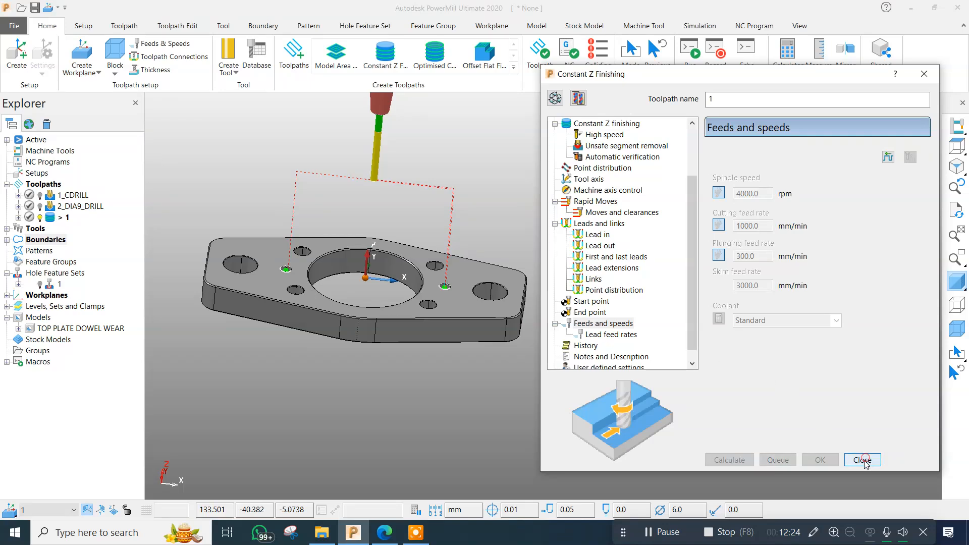
click(862, 460)
scroll(437, 288, up, 9)
middle_drag(484, 271, 433, 362)
scroll(507, 229, up, 4)
middle_drag(508, 228, 570, 273)
scroll(571, 269, down, 11)
middle_drag(487, 320, 476, 286)
Rename the new Constant Z toolpath as 3_DOWEL_SEMI.
click(65, 218)
click(67, 218)
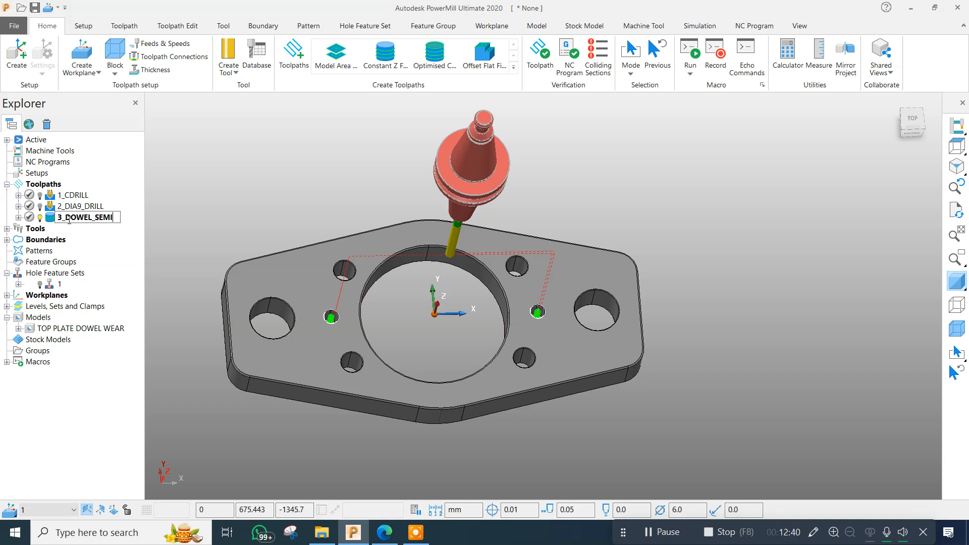
click(245, 186)
middle_drag(499, 314, 515, 229)
scroll(514, 229, down, 3)
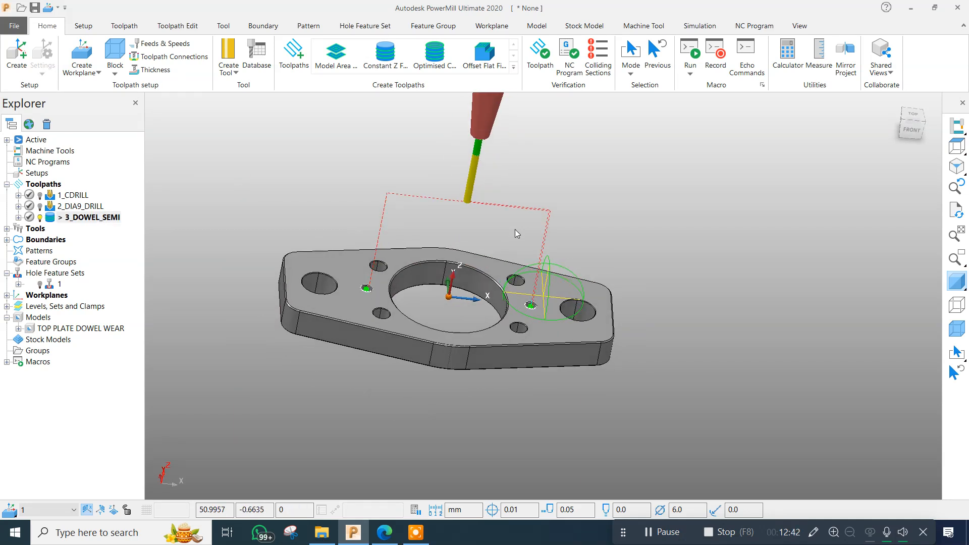
middle_drag(574, 241, 511, 188)
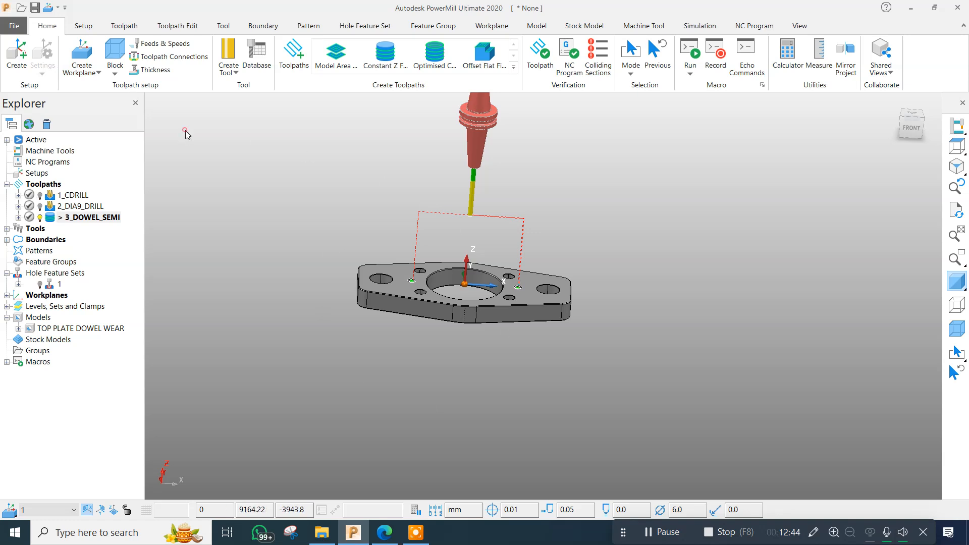
Deactivate the 3_DOWEL_SEMI toolpath and boundary 1.
double_click(53, 217)
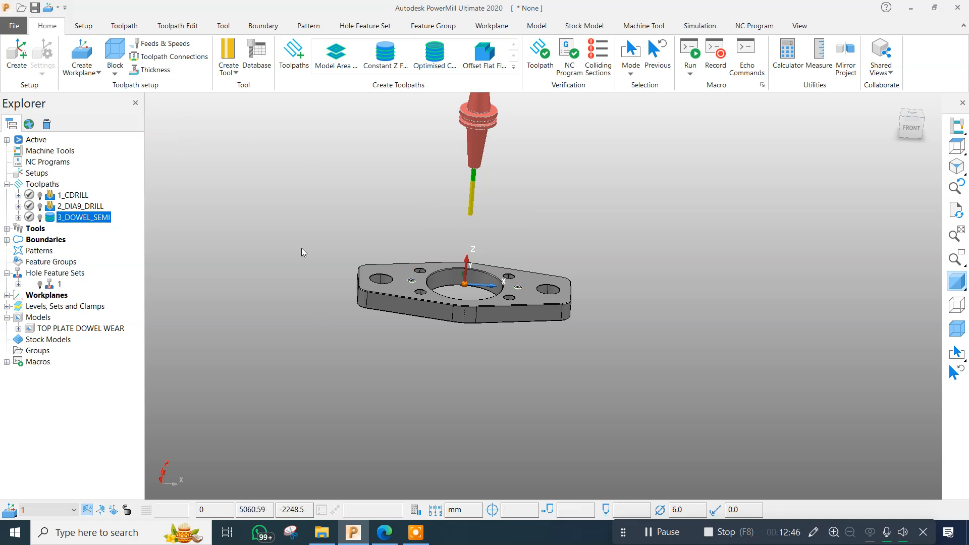
click(7, 240)
double_click(50, 252)
click(294, 160)
scroll(451, 297, up, 5)
middle_drag(497, 243, 508, 314)
scroll(507, 313, down, 4)
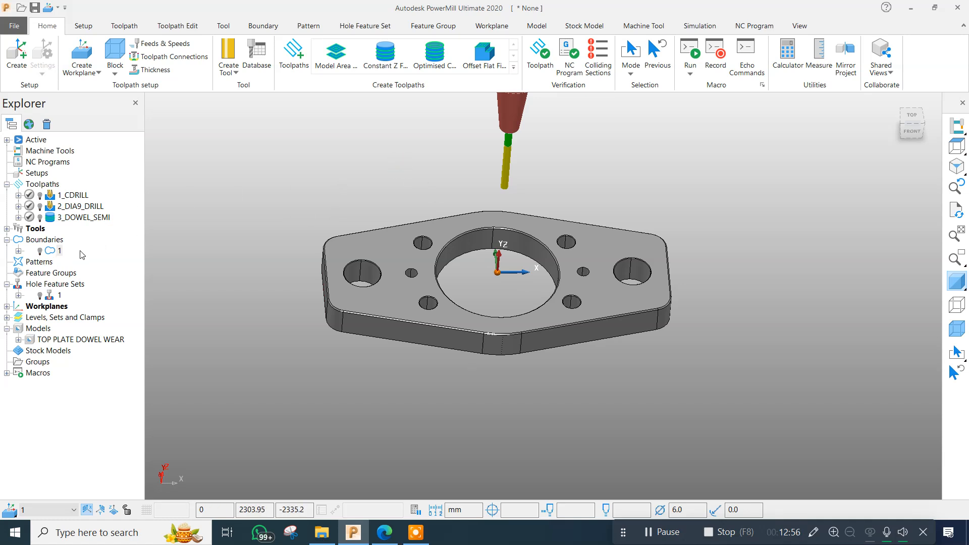
Create a new pattern and rename it DOWEL.
right_click(46, 267)
click(71, 308)
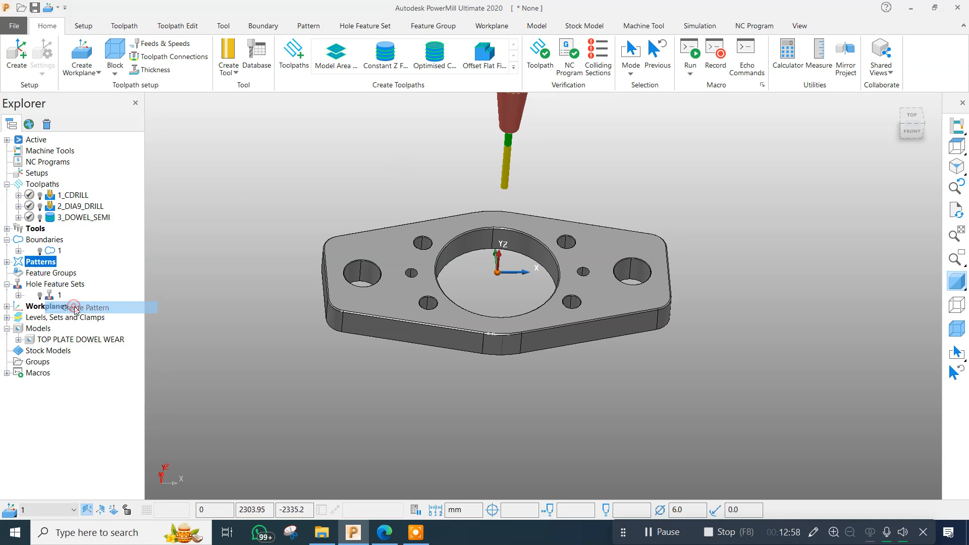
click(6, 261)
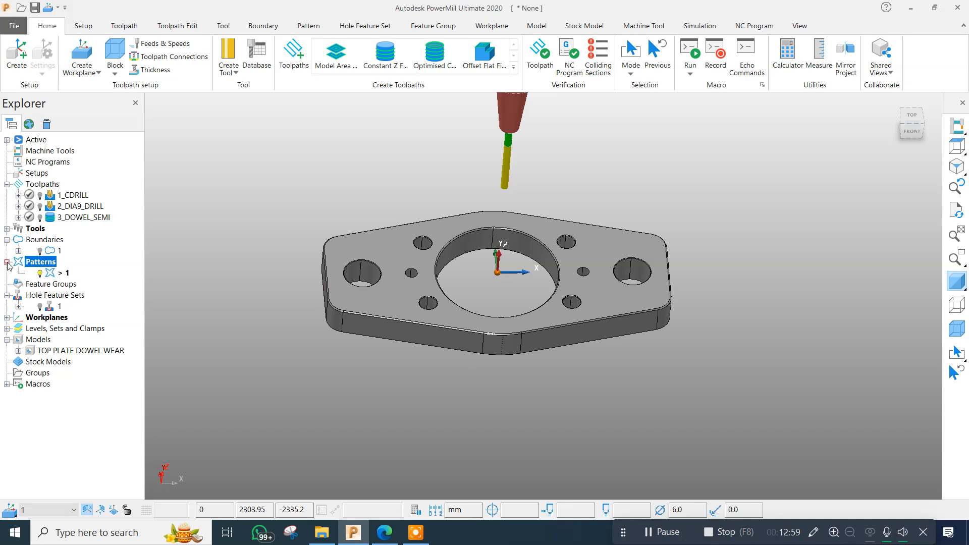
click(63, 274)
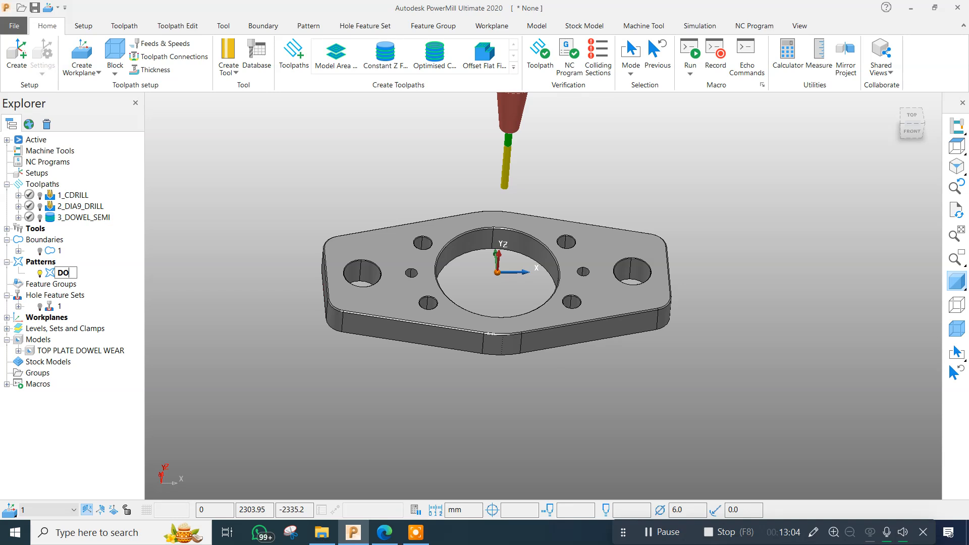
text(DOWEL)
key(Return)
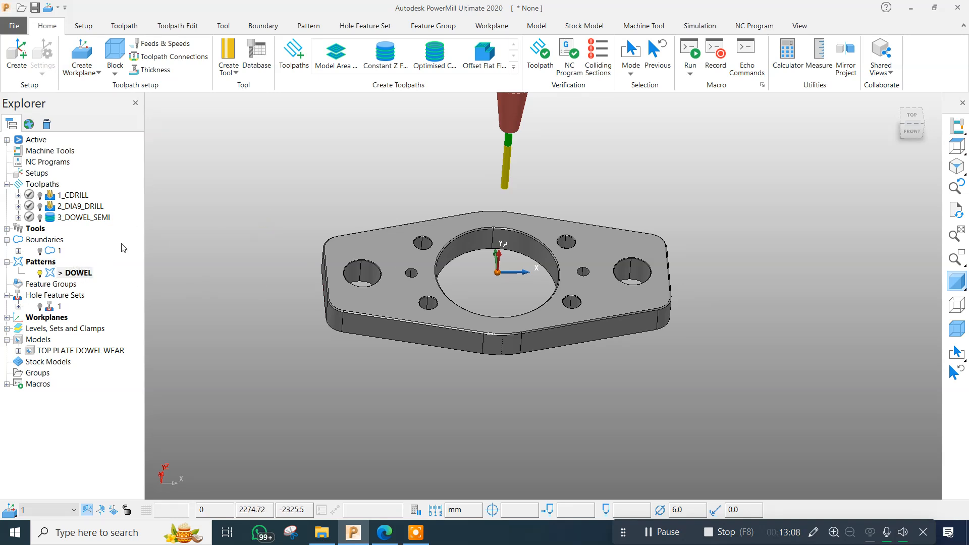
Open the DOWEL pattern in the Curve Editor and create a composite curve around the top edge of the dowel hole on the negative X side.
right_click(71, 272)
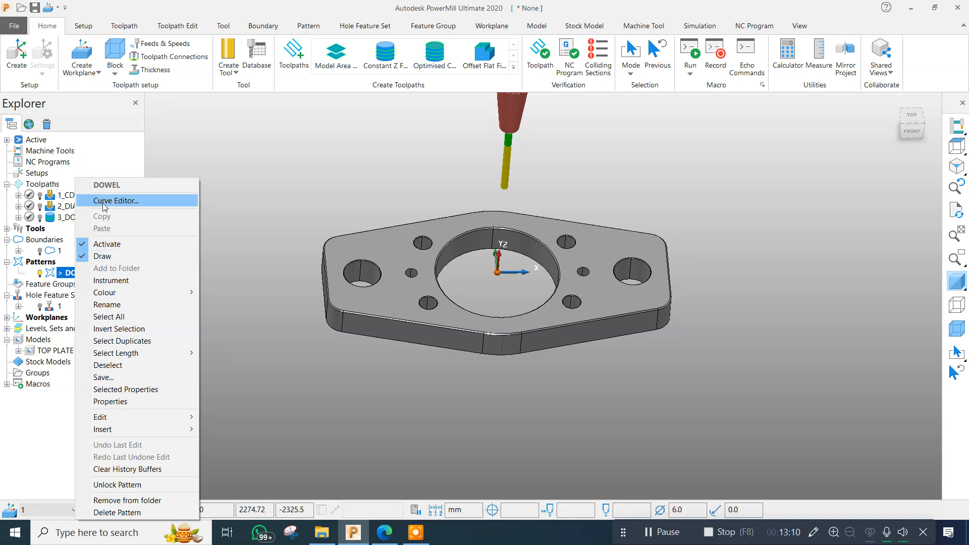
click(104, 201)
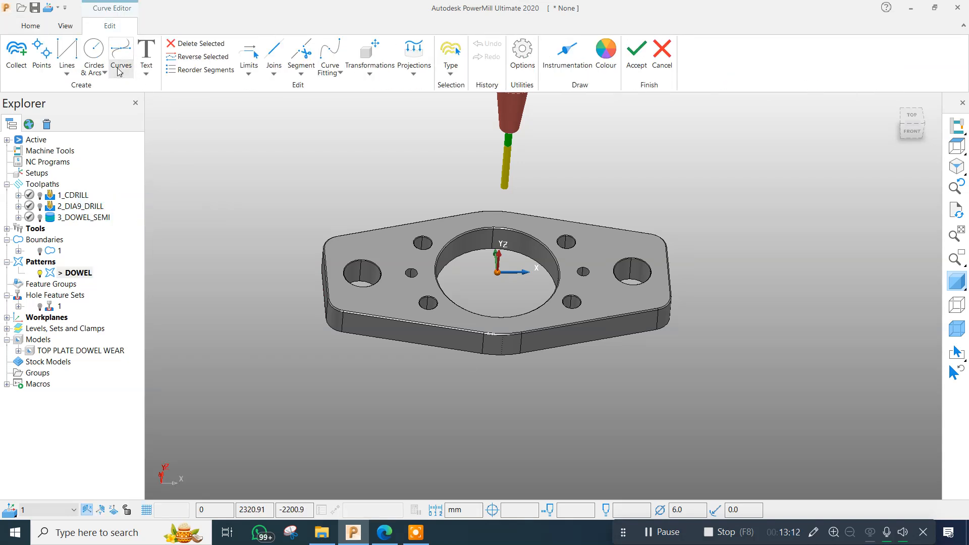
click(119, 73)
click(147, 119)
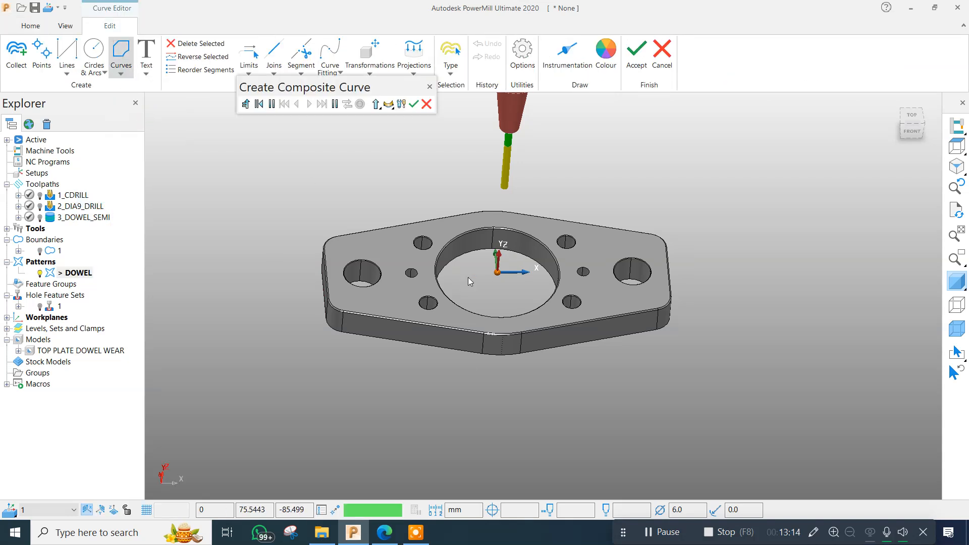
scroll(400, 293, up, 5)
scroll(400, 292, up, 2)
click(449, 297)
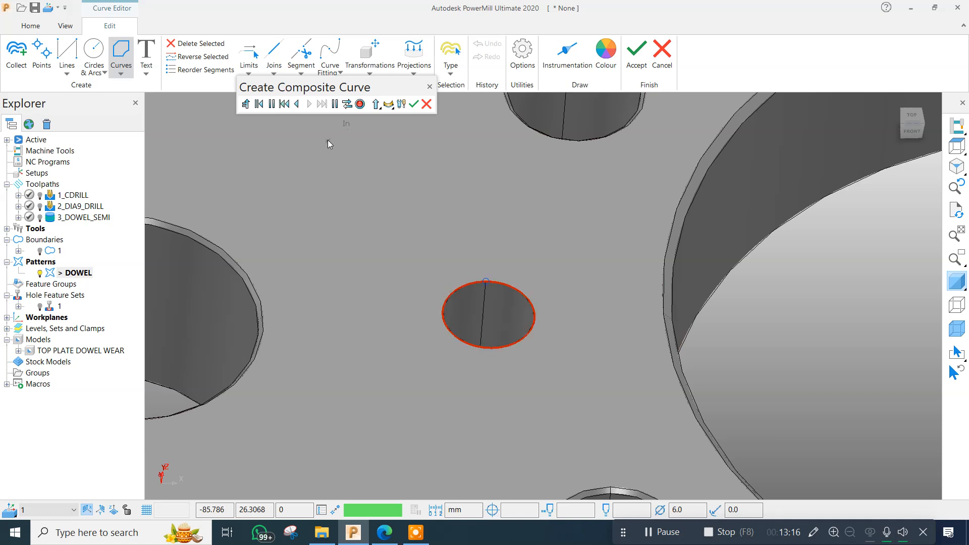
click(360, 104)
Add a composite curve around the top edge of the dowel hole on the positive X side and accept the pattern edits.
scroll(444, 293, down, 5)
scroll(482, 281, up, 5)
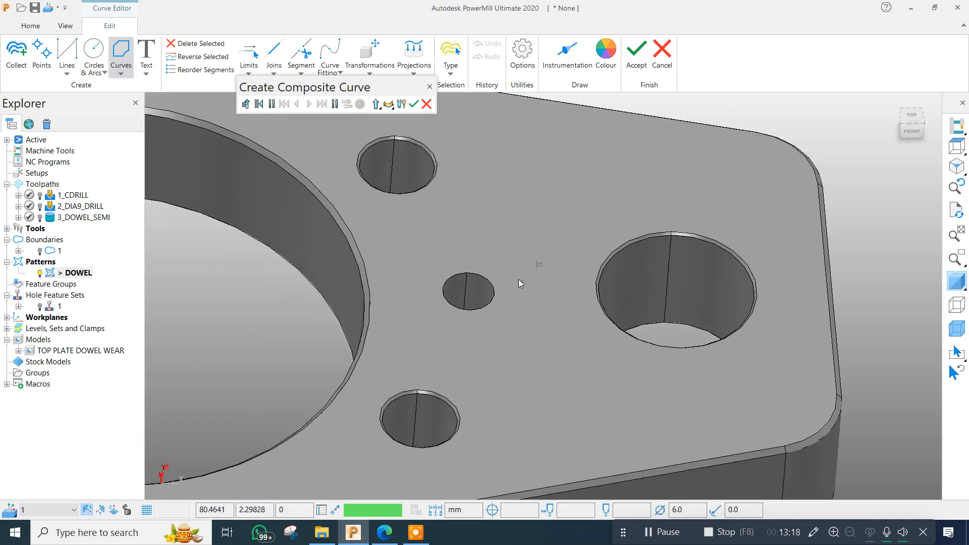
click(482, 281)
click(360, 105)
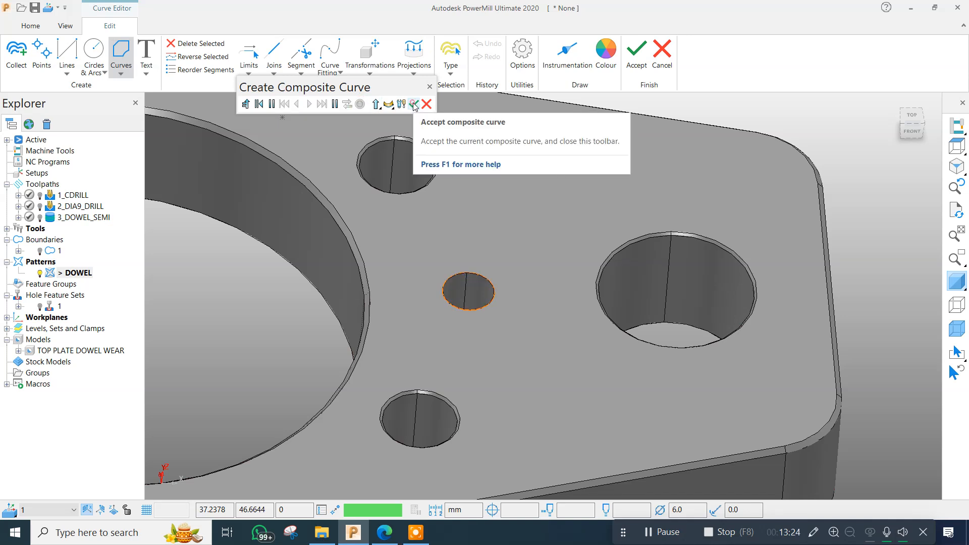
click(414, 105)
click(636, 50)
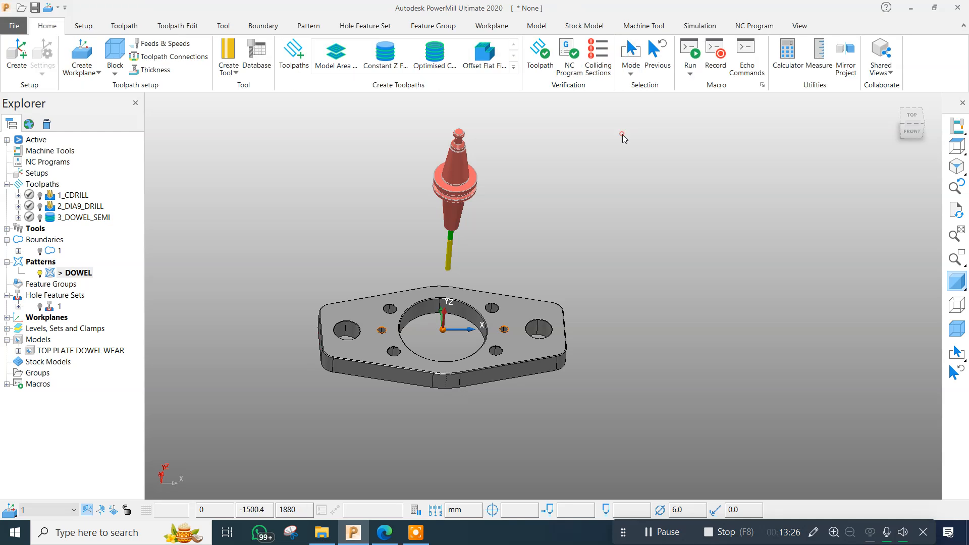
scroll(426, 289, up, 5)
middle_drag(476, 287, 501, 239)
scroll(519, 241, down, 3)
middle_drag(594, 206, 604, 203)
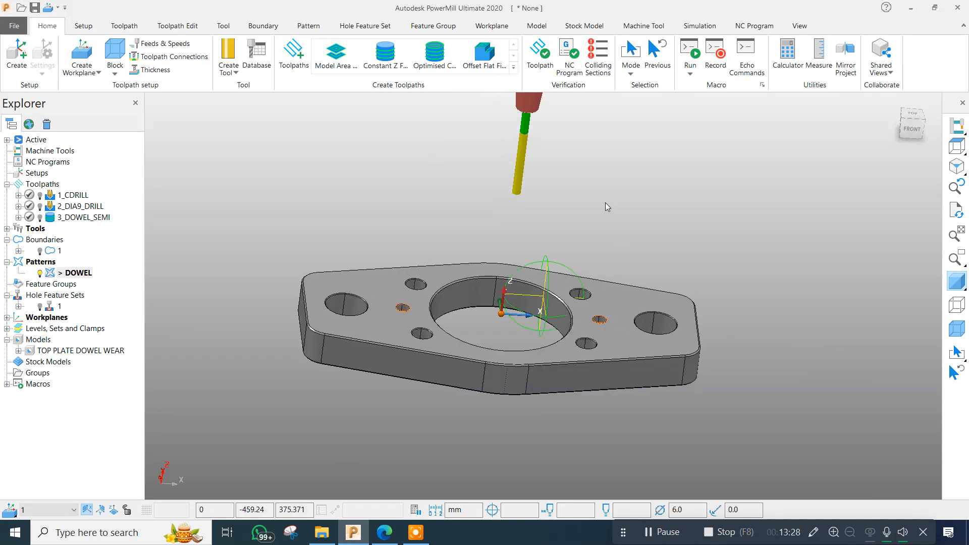
click(295, 60)
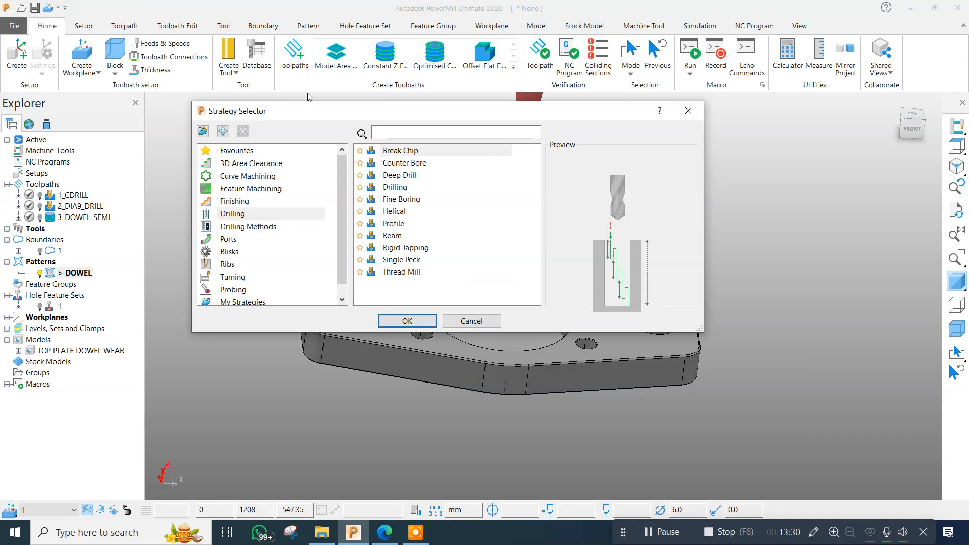
click(689, 110)
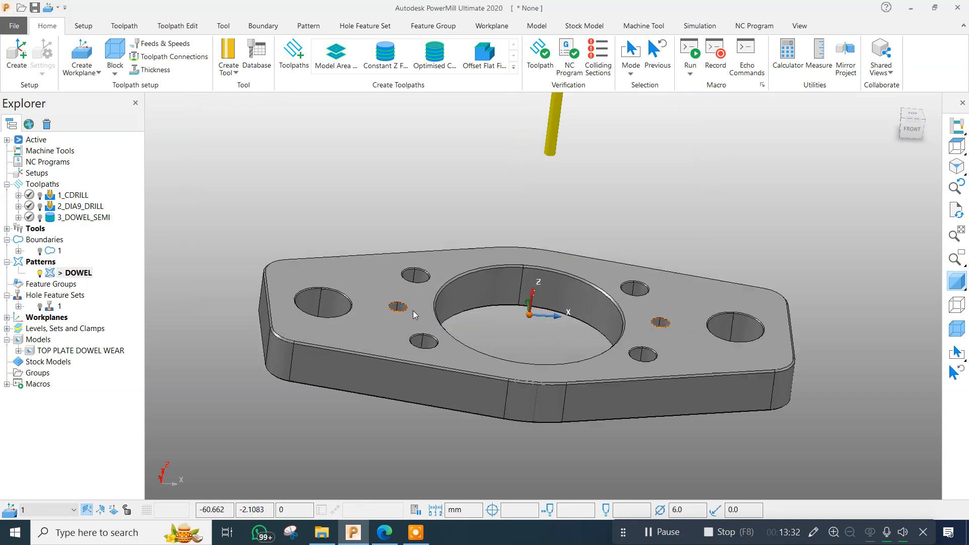
scroll(414, 309, up, 3)
scroll(496, 298, down, 5)
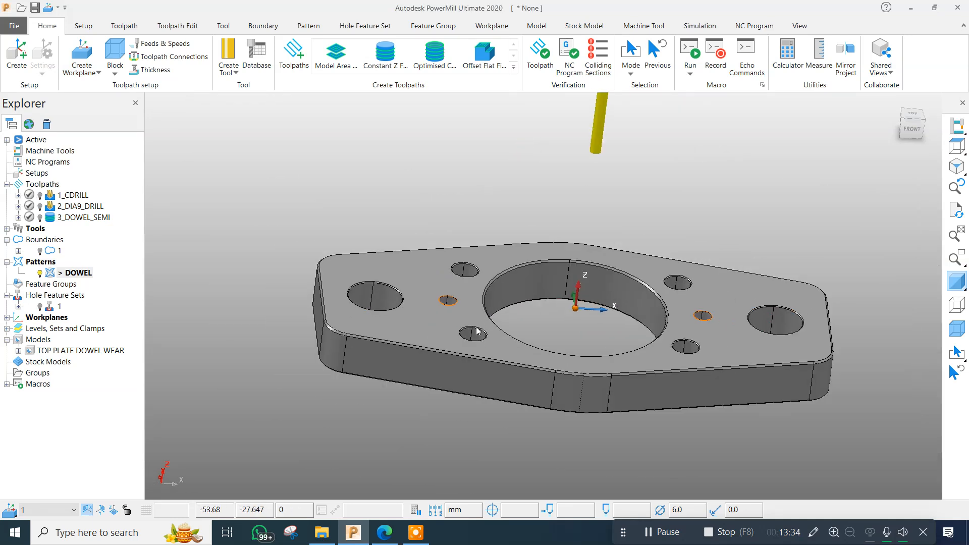
Start a new 2D Curve Profile toolpath from the curve machining strategies.
click(293, 56)
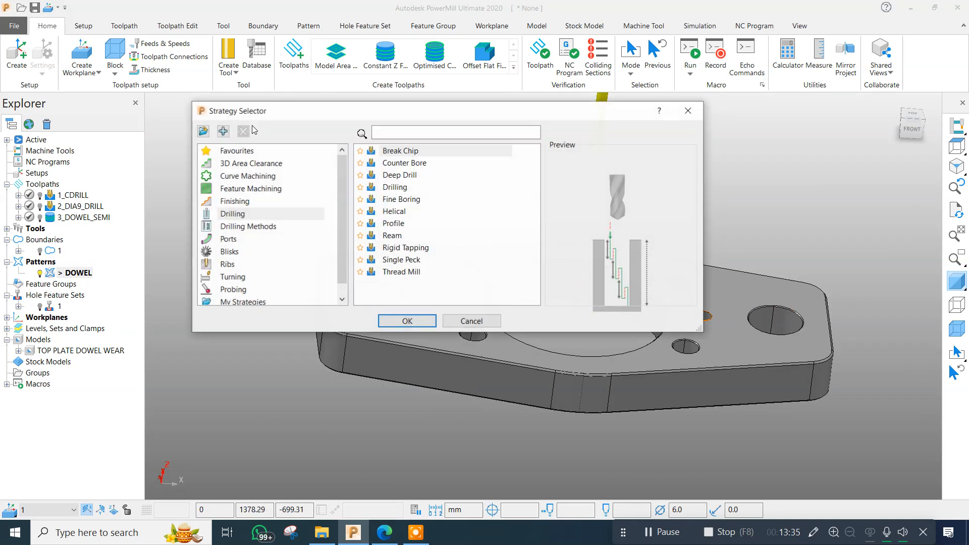
click(234, 178)
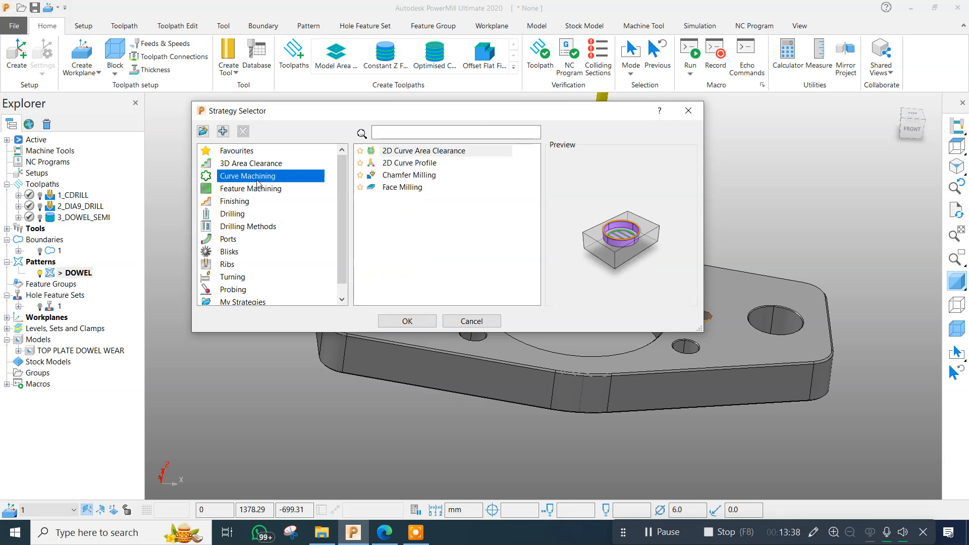
click(409, 163)
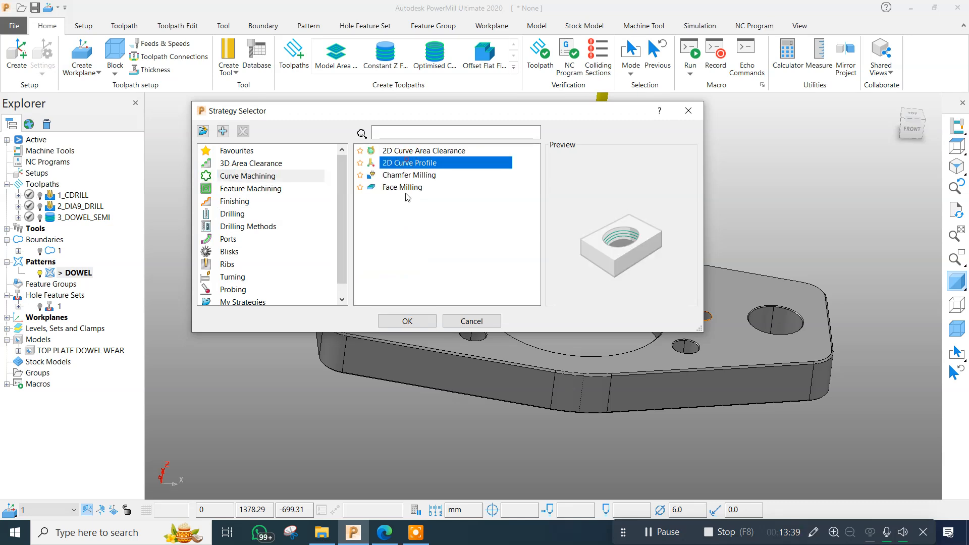
click(412, 317)
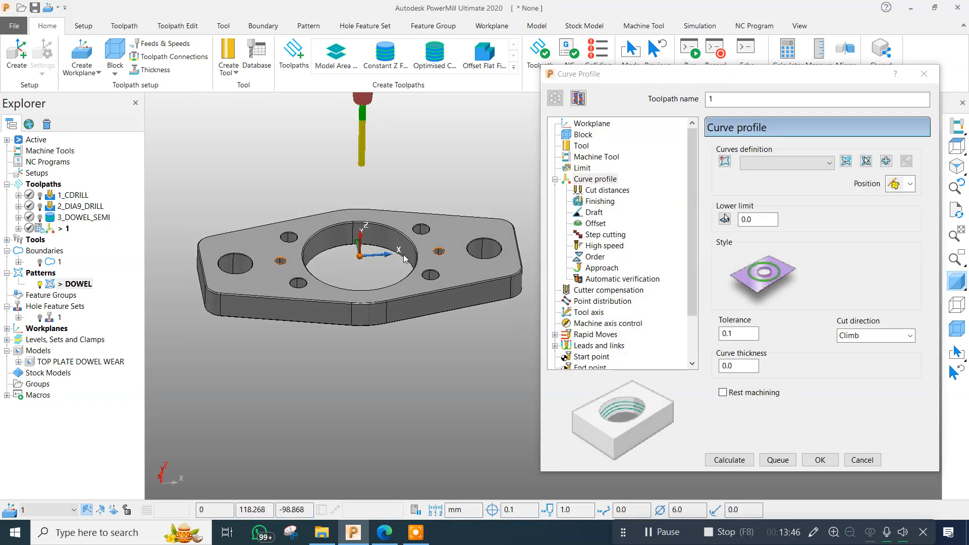
drag(658, 75, 649, 75)
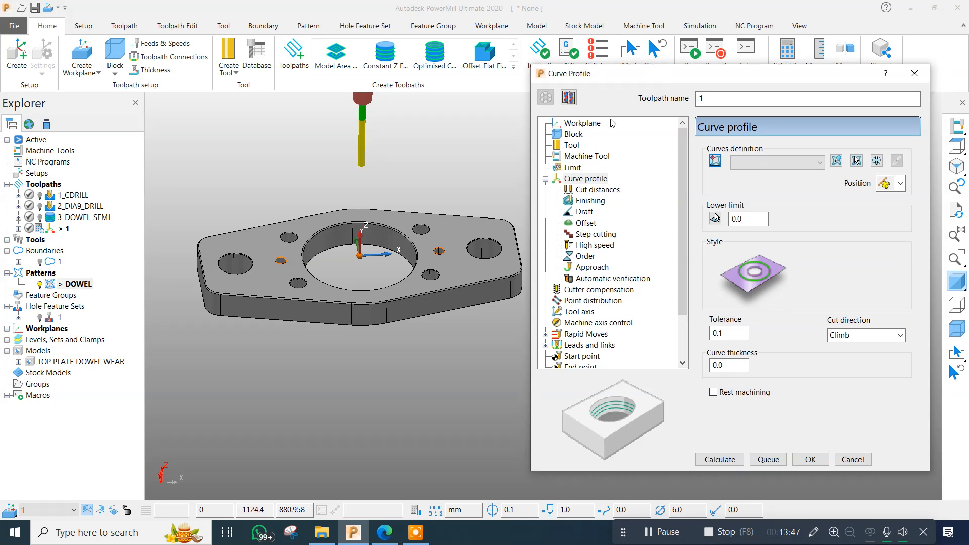
Change the block limit option in the curve profile toolpath's limit settings.
click(573, 134)
click(572, 167)
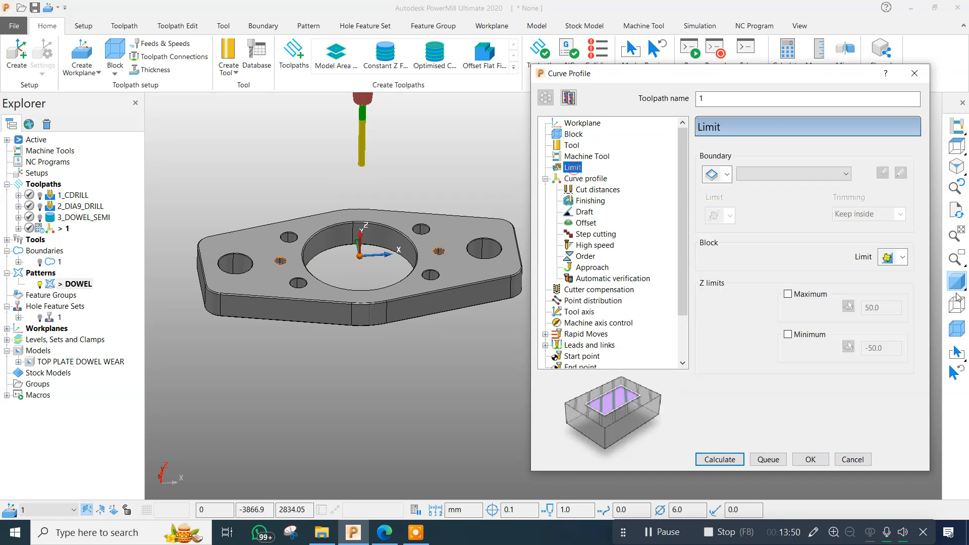
click(903, 256)
click(892, 271)
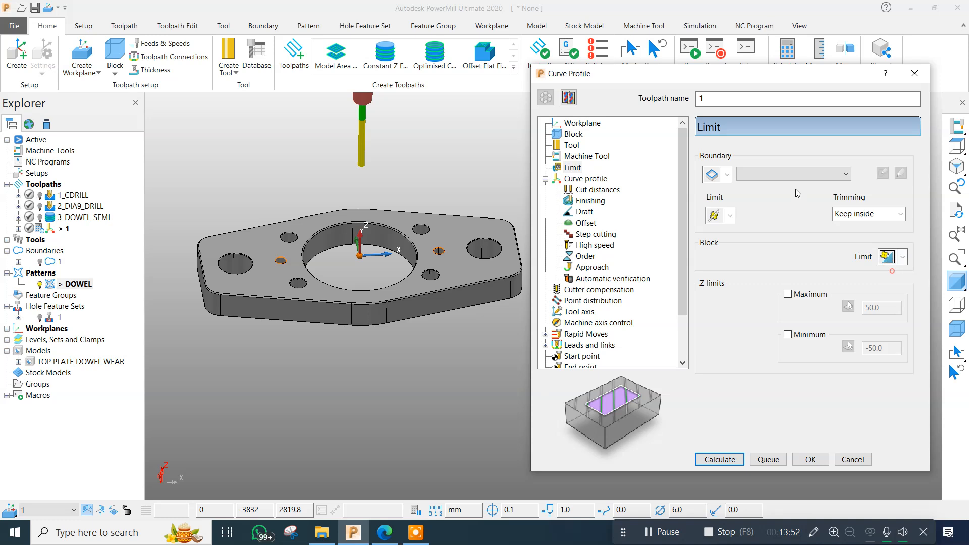
Choose the DOWEL pattern as the curves definition of the curve profile toolpath.
click(584, 179)
click(764, 167)
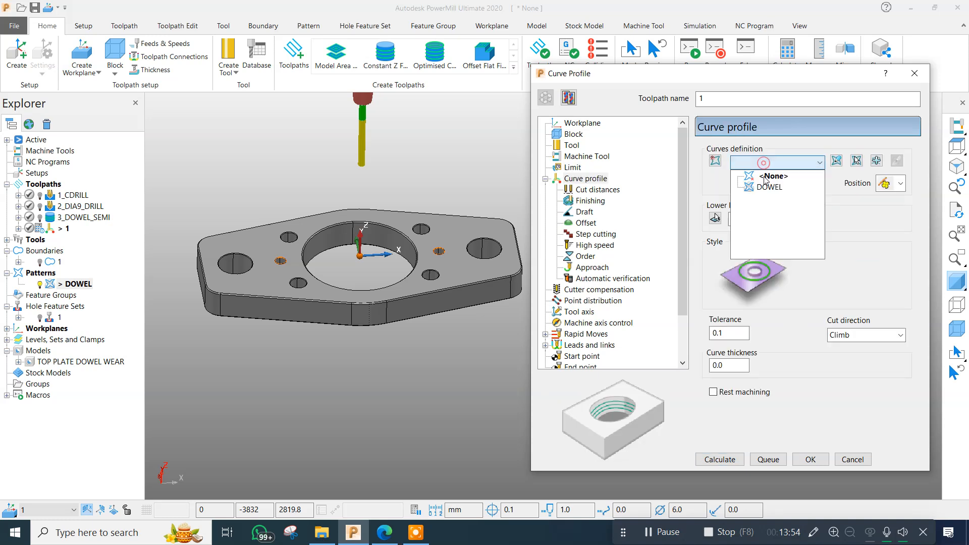
click(760, 186)
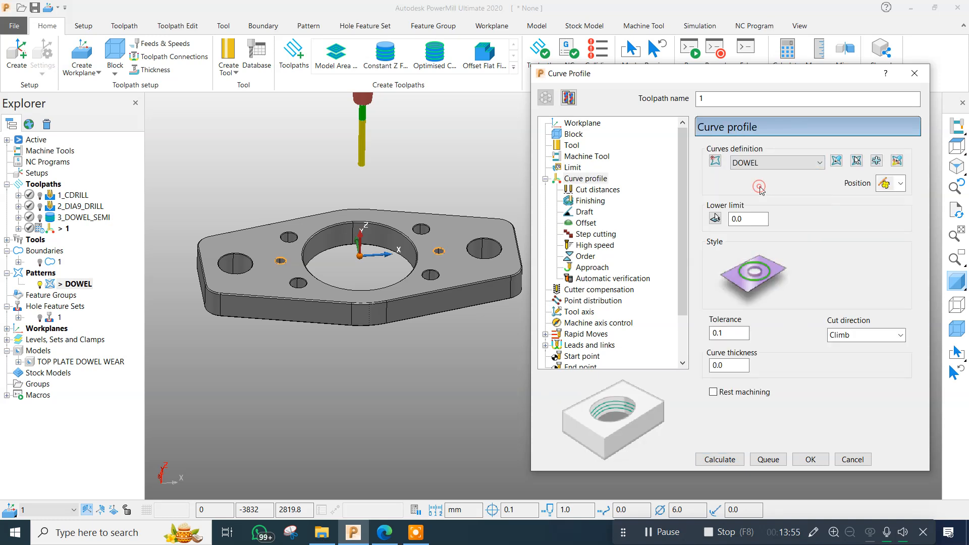
Enter -15 as the lower limit of the curve profile toolpath.
double_click(745, 219)
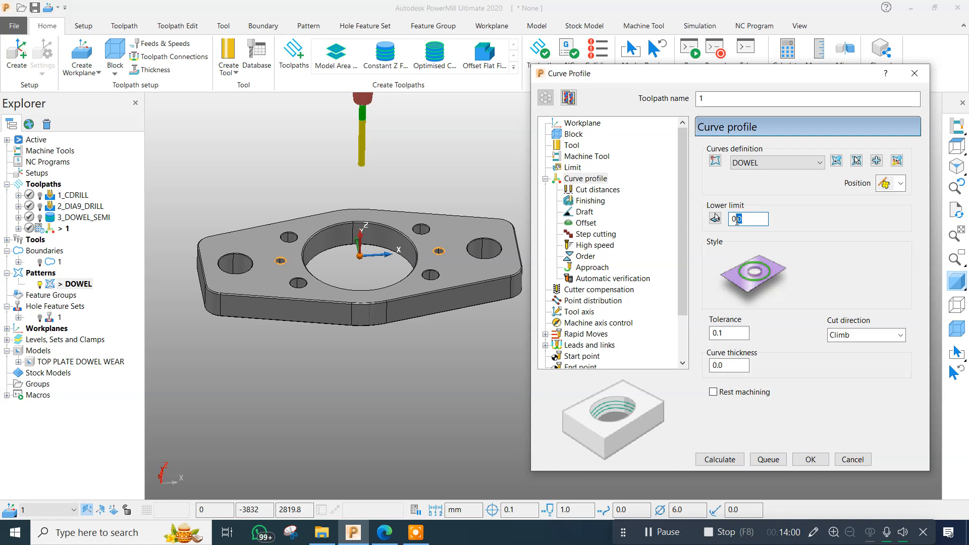
drag(752, 219, 726, 222)
middle_drag(443, 207, 437, 326)
scroll(437, 328, up, 5)
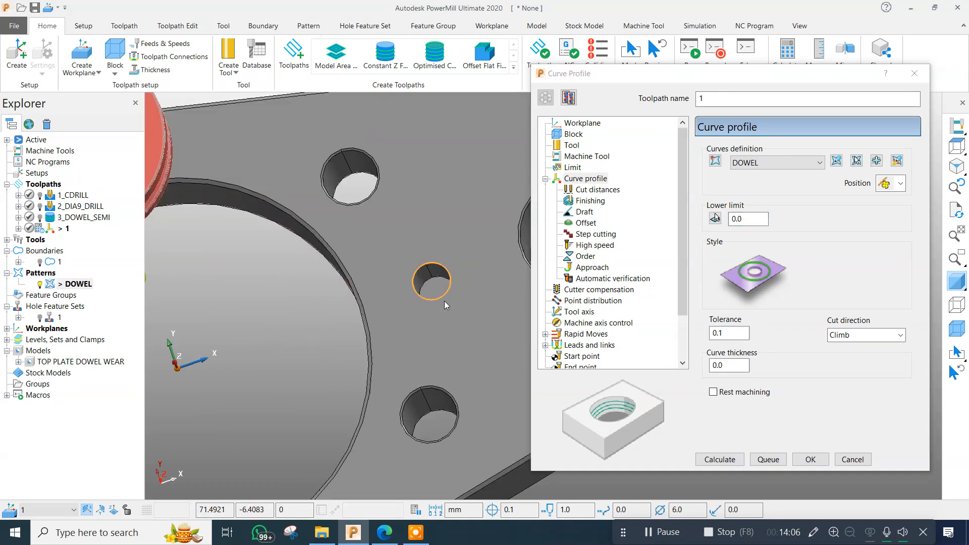
scroll(241, 365, down, 3)
middle_drag(241, 364, 364, 238)
click(748, 218)
text(-15)
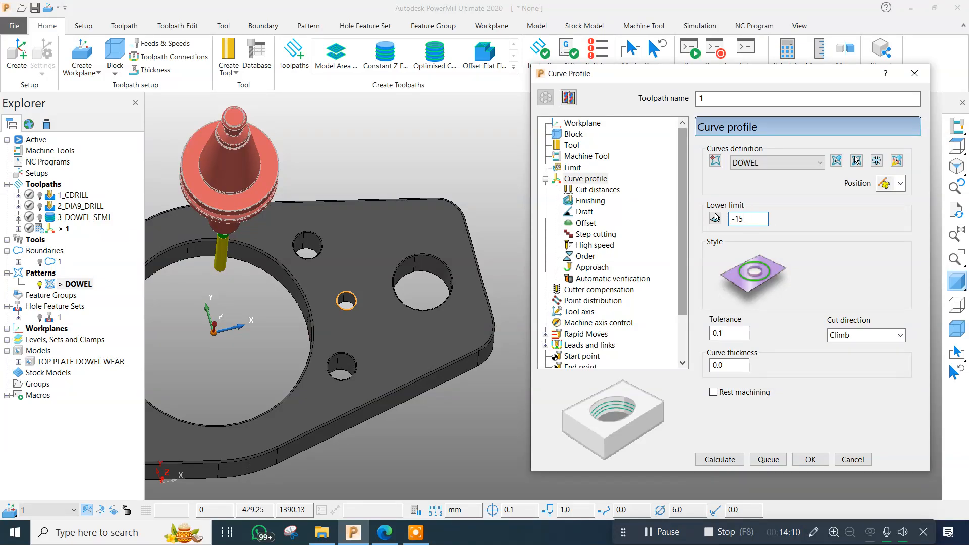
Set the curve profile's lower limit to -15.0 by picking the Z height inside the dowel hole on the positive X side.
click(716, 218)
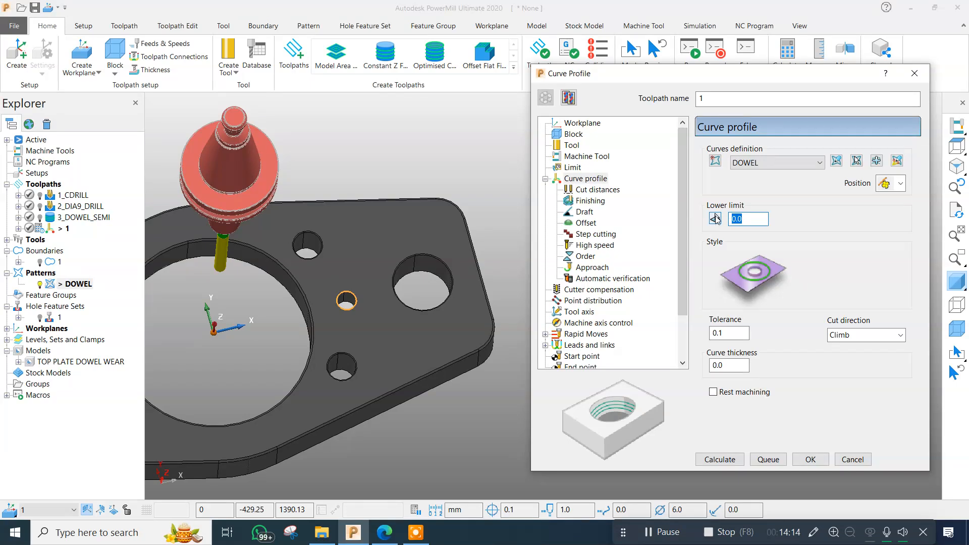
click(716, 219)
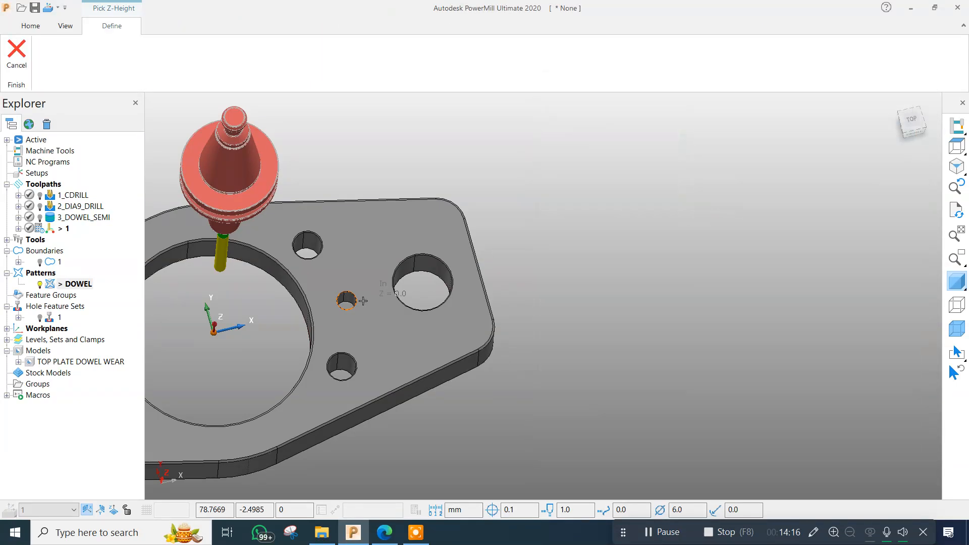
scroll(363, 301, up, 5)
click(325, 315)
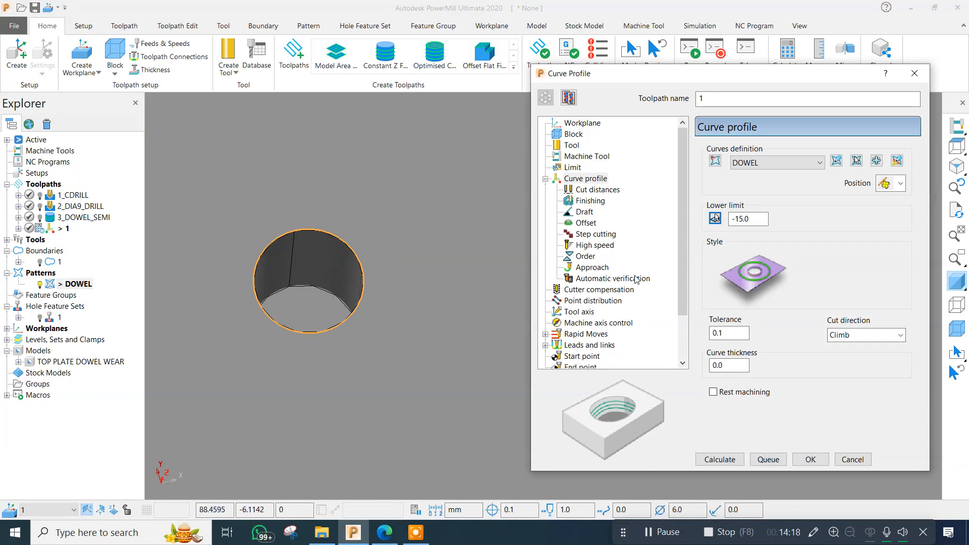
scroll(311, 302, down, 5)
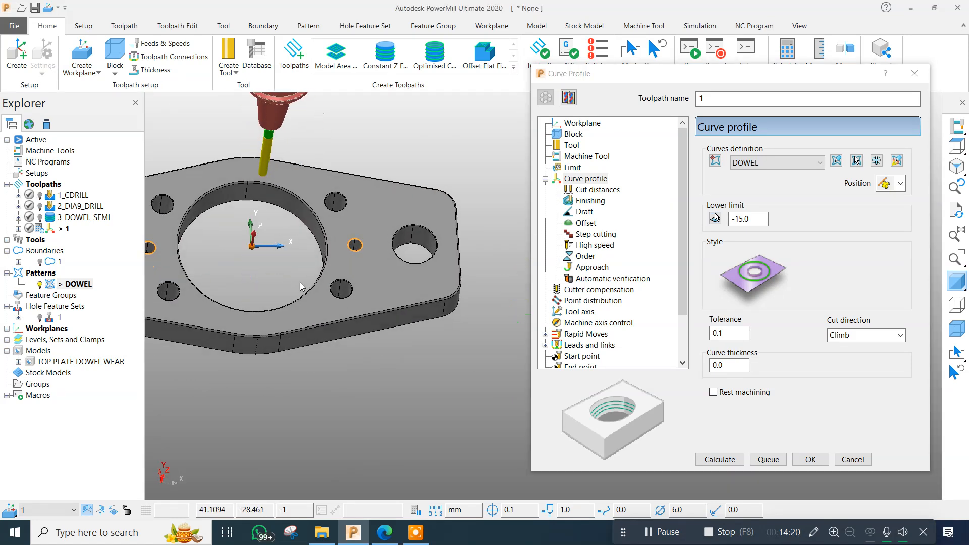
Set the curve profile toolpath's tolerance to 0.005.
click(737, 334)
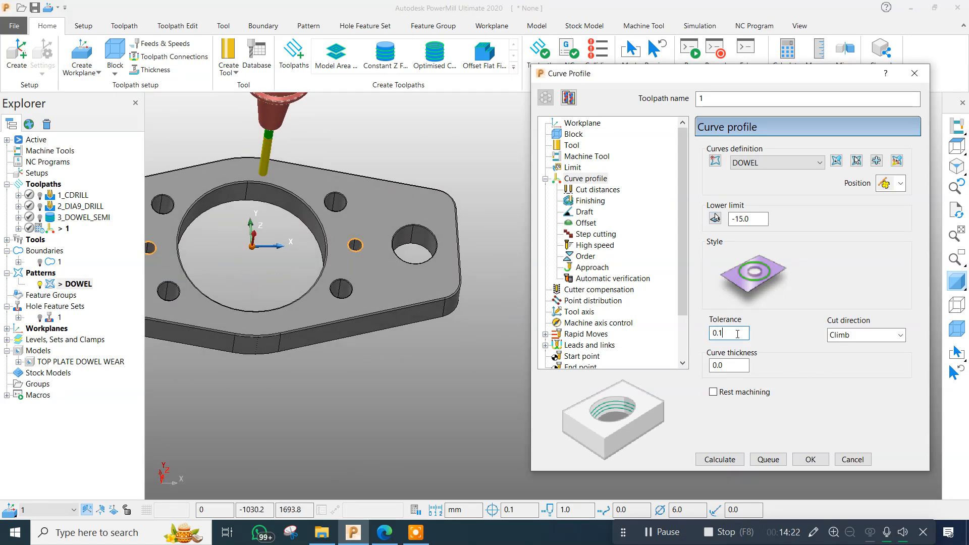
text(05)
key(Return)
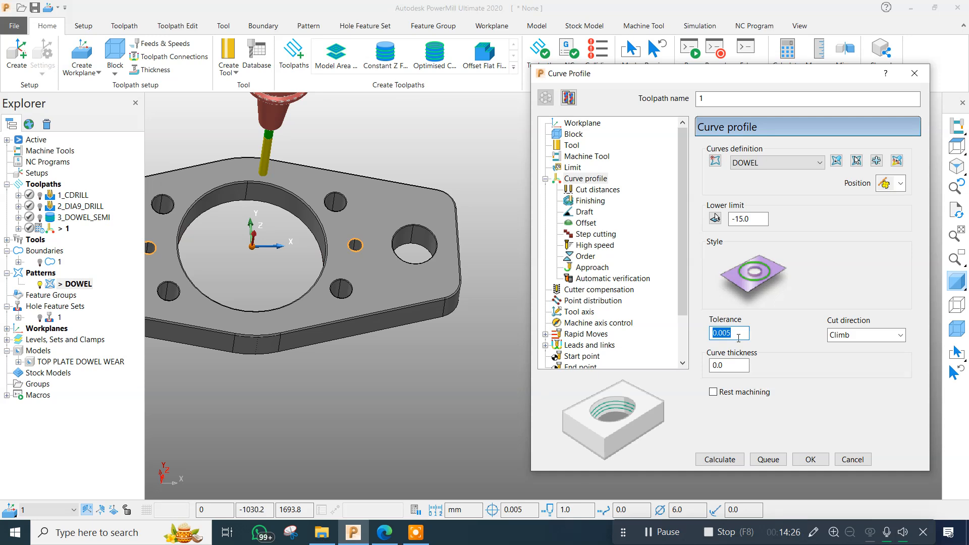
scroll(418, 223, down, 2)
scroll(256, 216, up, 1)
scroll(460, 245, up, 1)
middle_drag(460, 244, 448, 238)
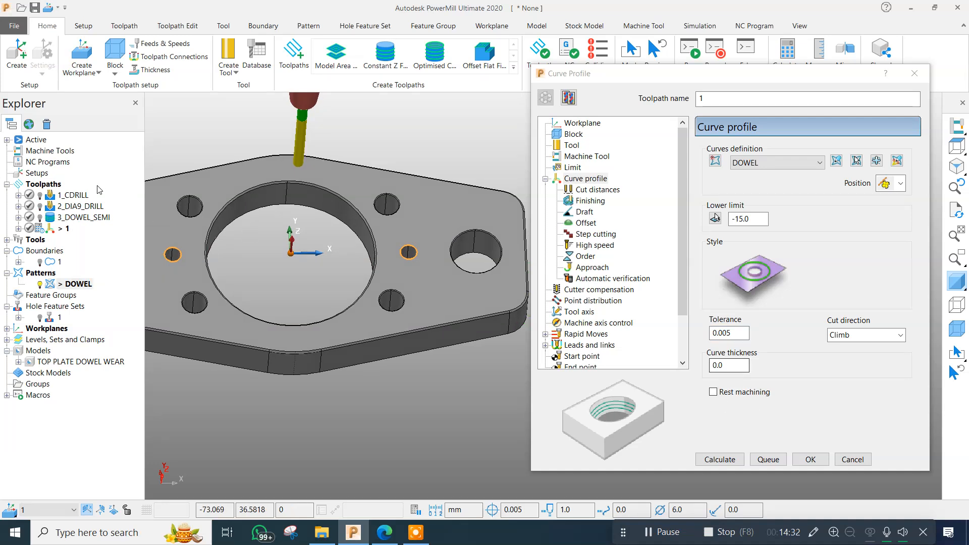
Set the curve thickness of the curve profile toolpath to 0.05.
click(737, 363)
key(Return)
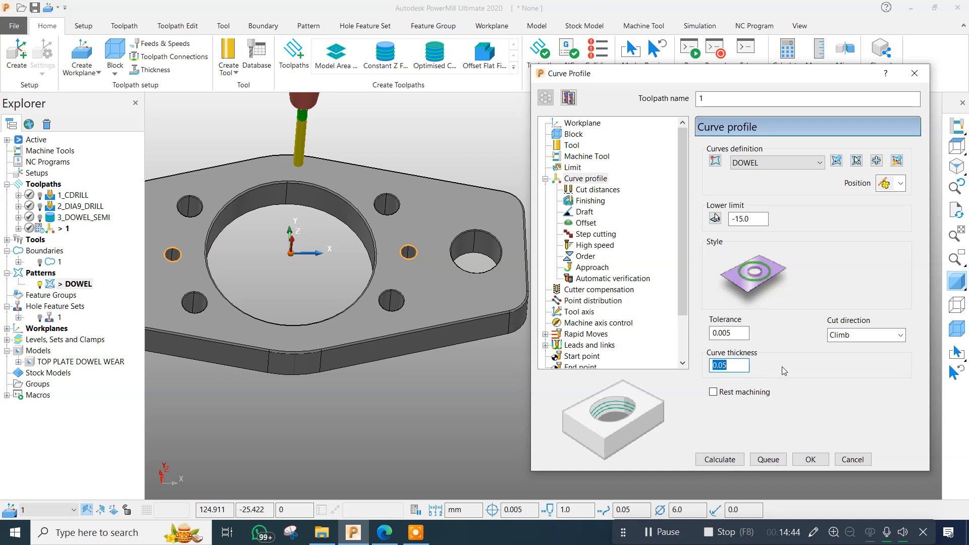
click(740, 367)
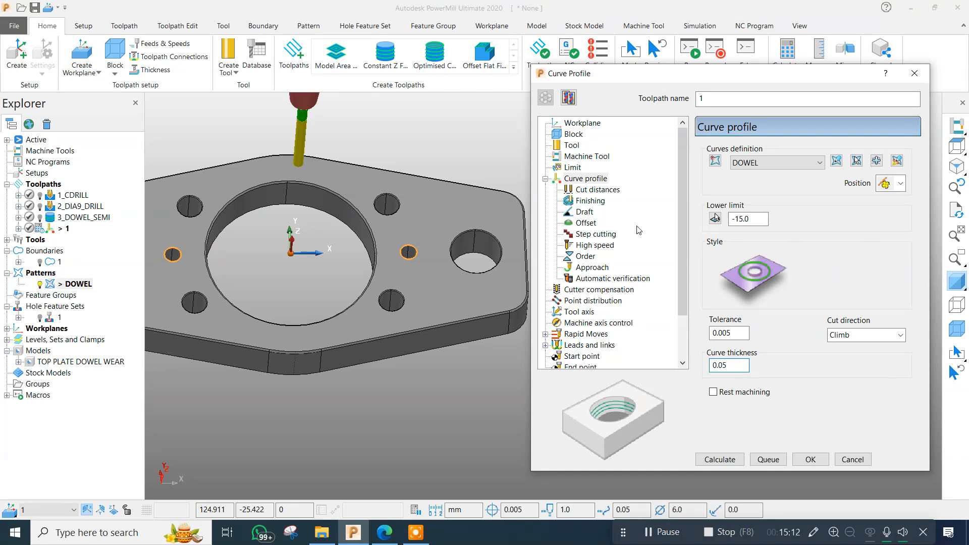
Choose the DOWEL pattern as the curves definition of the curve profile toolpath.
scroll(252, 244, up, 4)
scroll(218, 249, down, 1)
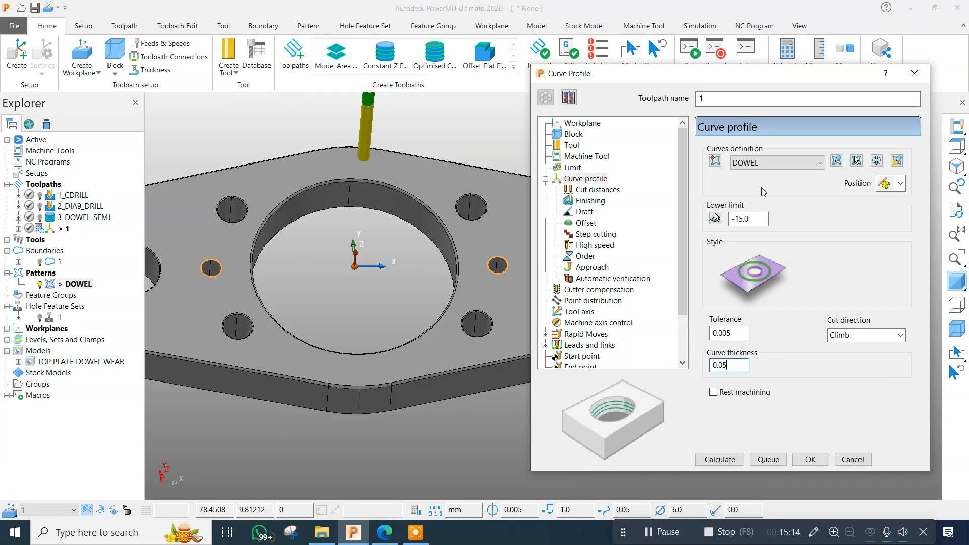
click(771, 163)
click(769, 187)
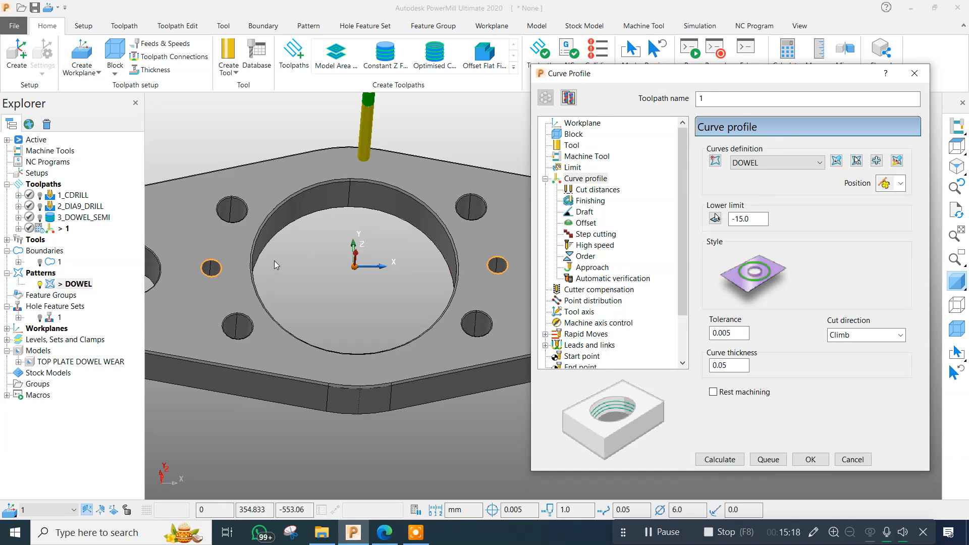
Interactively modify the machinable sections and flip the machining side of the negative X dowel hole to the inside.
click(898, 162)
scroll(472, 256, up, 3)
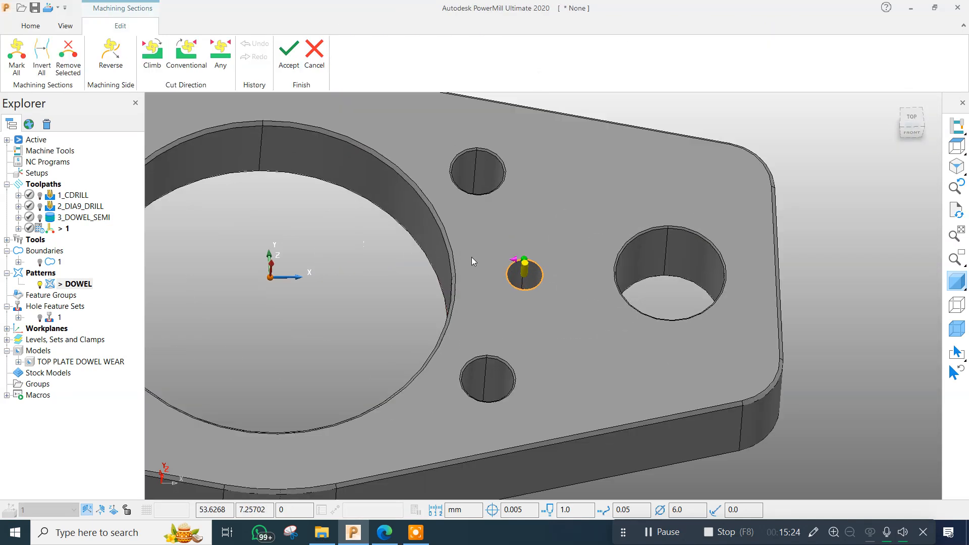
scroll(472, 258, up, 2)
scroll(543, 280, up, 2)
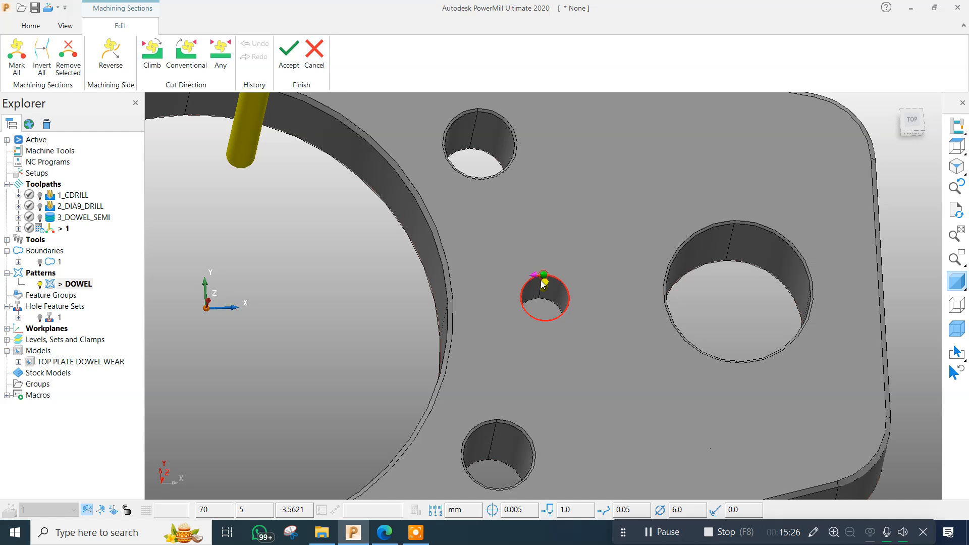
scroll(551, 289, down, 5)
scroll(460, 287, up, 4)
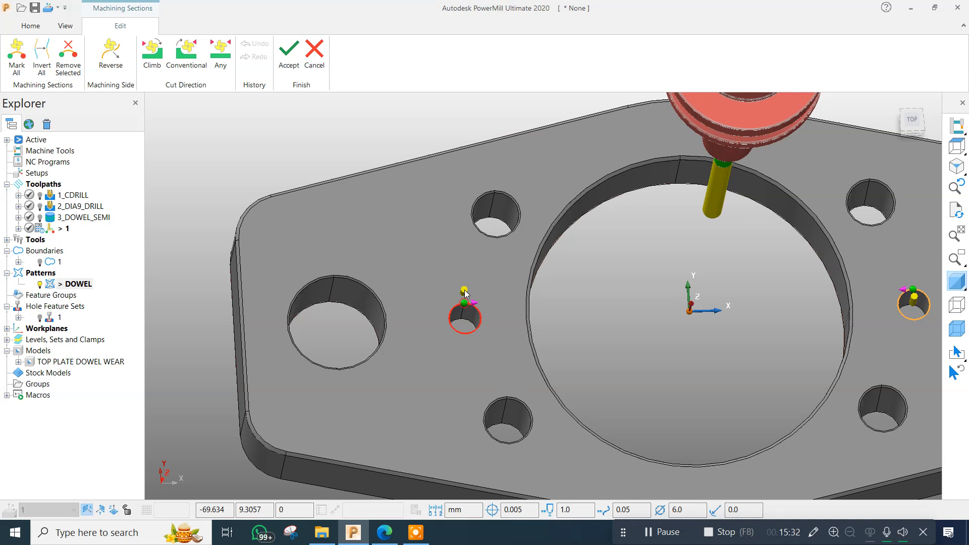
scroll(465, 292, up, 3)
click(464, 328)
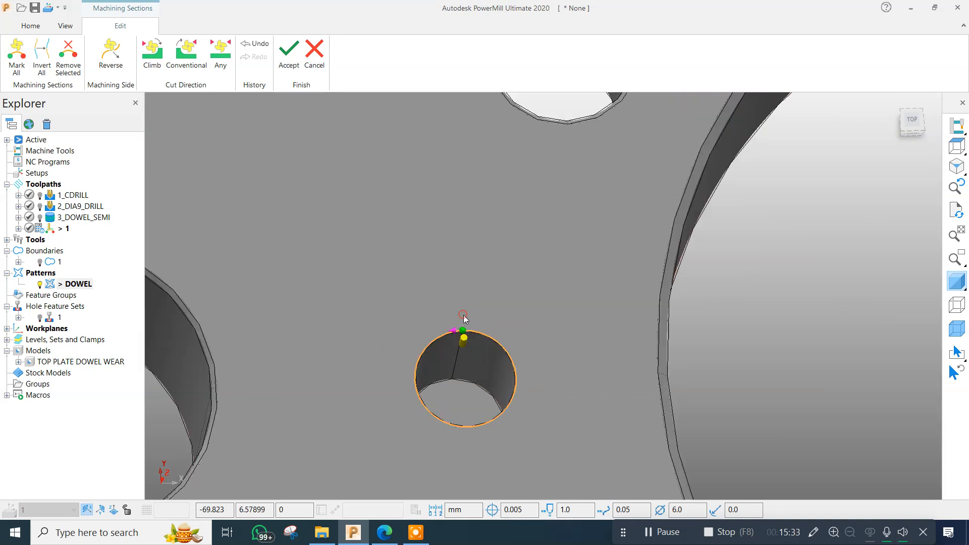
click(465, 341)
click(465, 341)
scroll(348, 254, down, 2)
scroll(353, 276, down, 4)
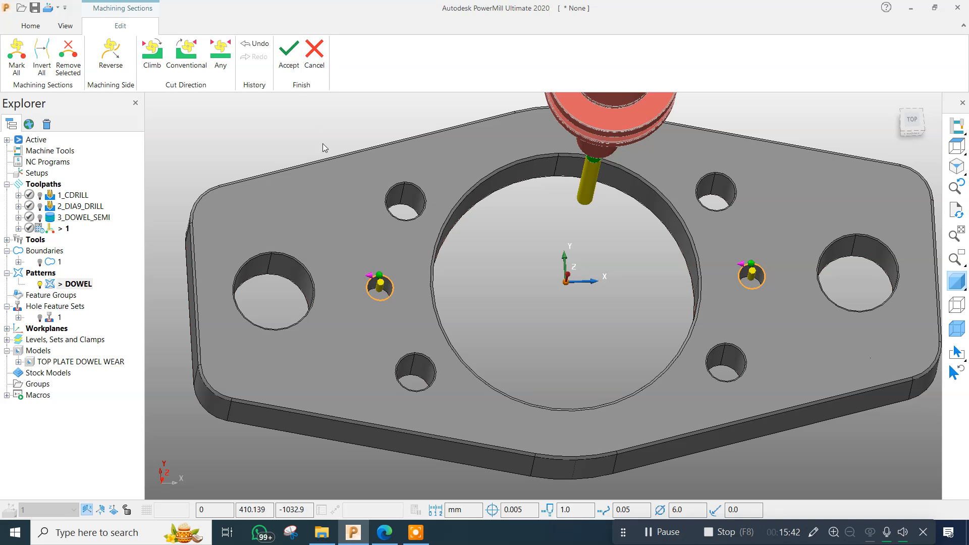
Toggle the machining side of both dowel holes outward and back to the inside, then accept the machining sections.
click(752, 279)
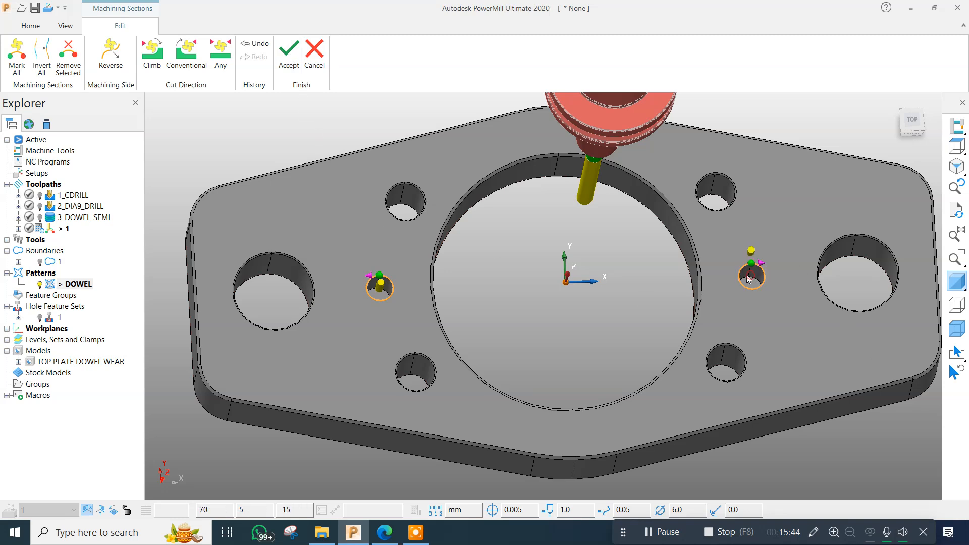
click(381, 289)
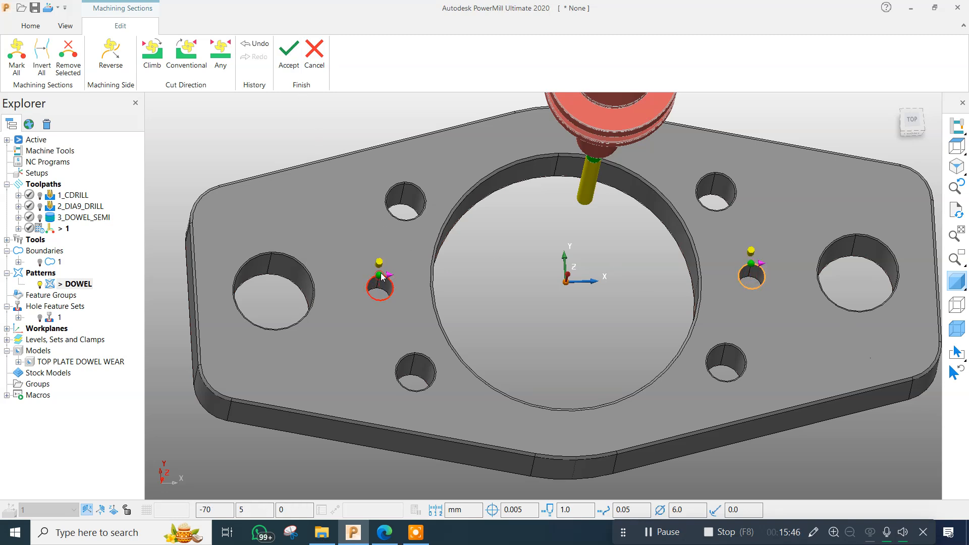
click(380, 263)
click(751, 275)
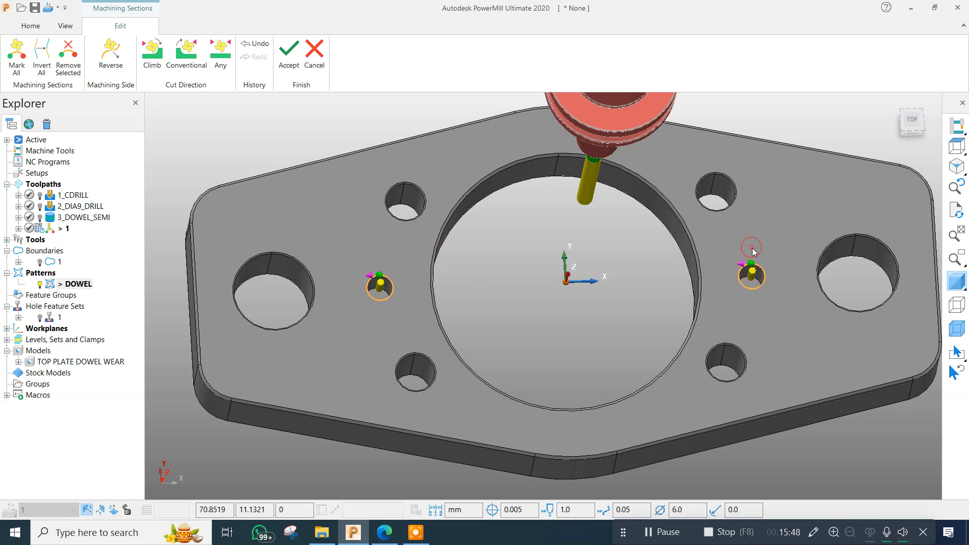
click(286, 56)
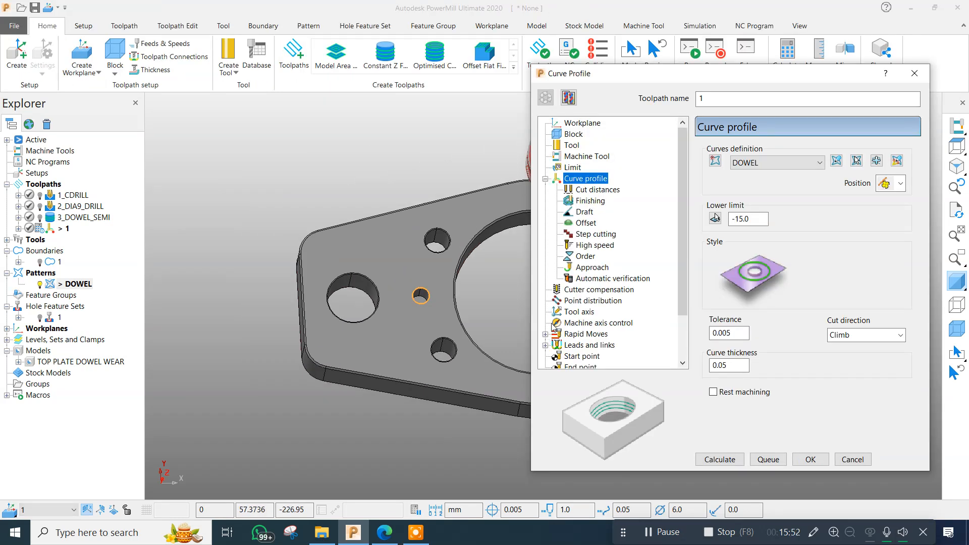
Open the curve profile's cut distances settings and review the vertical extent options, keeping Stock depth.
middle_drag(442, 231, 423, 189)
scroll(334, 289, down, 3)
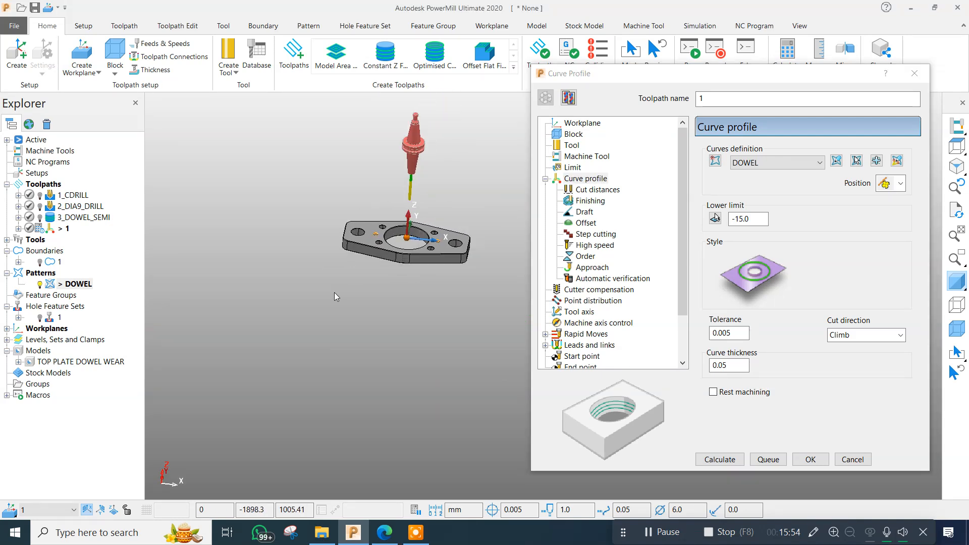
scroll(413, 242, up, 5)
drag(736, 73, 788, 73)
click(650, 190)
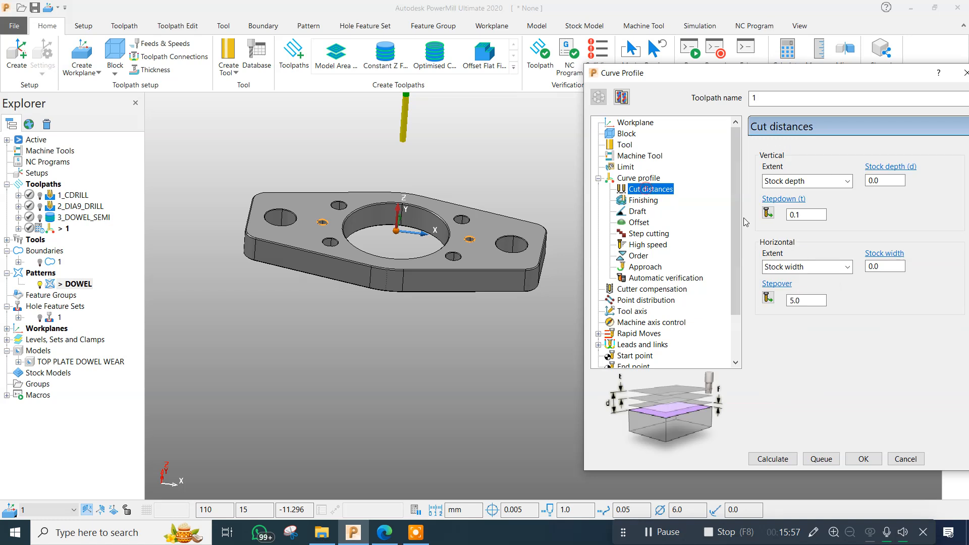
click(806, 182)
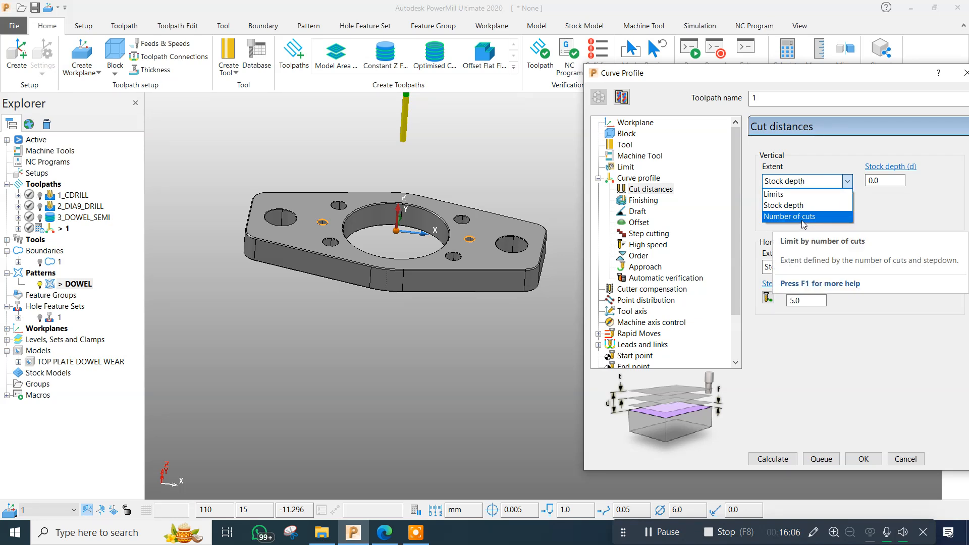
click(534, 152)
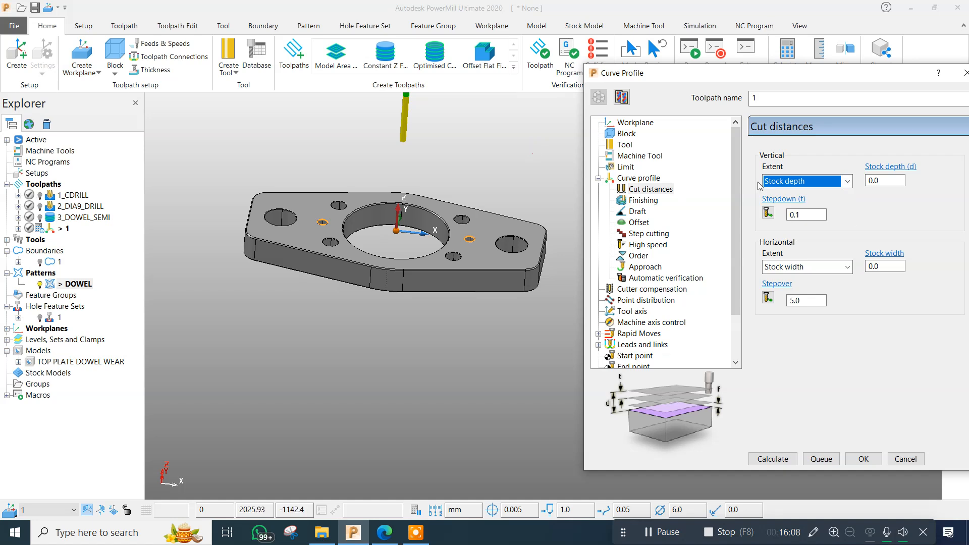
Examine the depth of the dowel hole on the positive X side from several angles.
scroll(422, 258, up, 4)
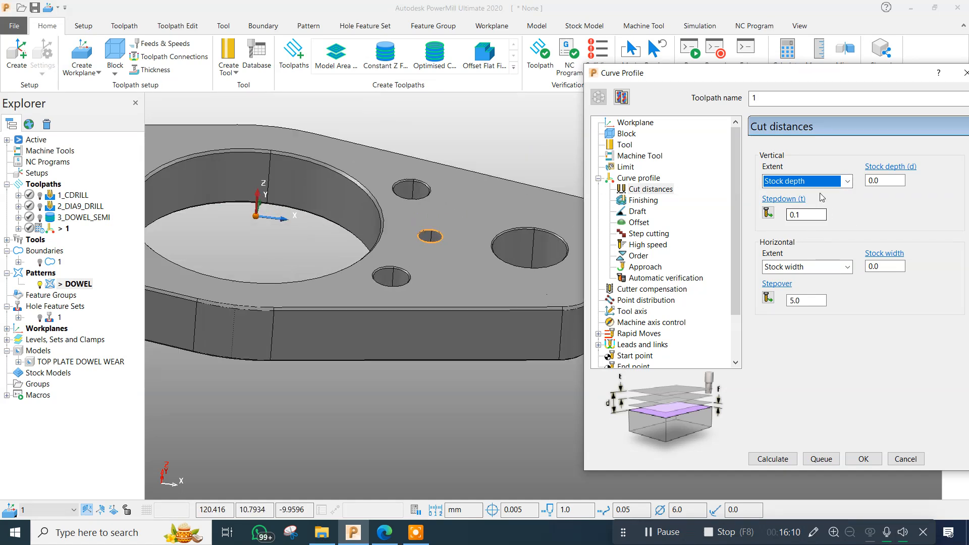
click(467, 216)
scroll(444, 238, up, 5)
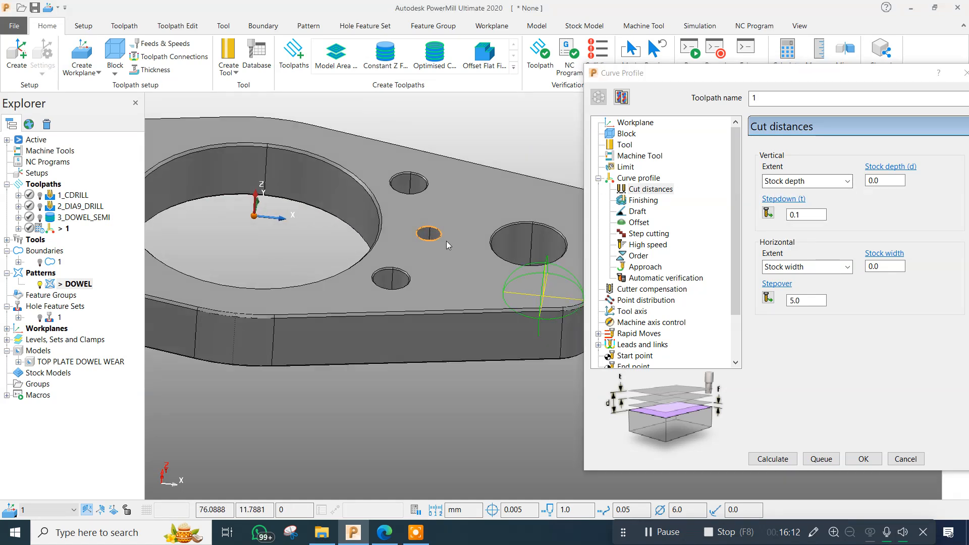
middle_drag(429, 175, 378, 260)
scroll(378, 263, down, 3)
scroll(401, 304, down, 3)
middle_drag(401, 304, 369, 285)
click(301, 276)
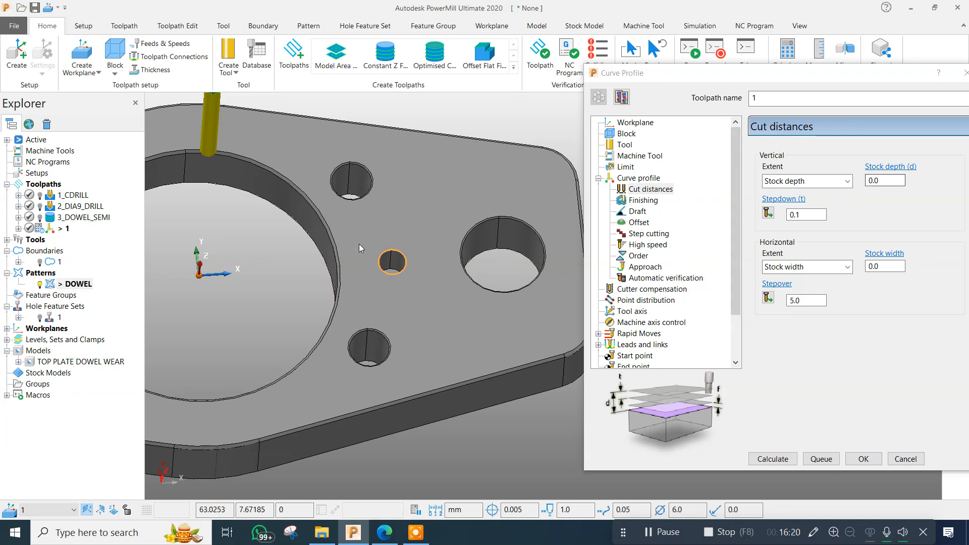
scroll(359, 243, up, 4)
click(450, 329)
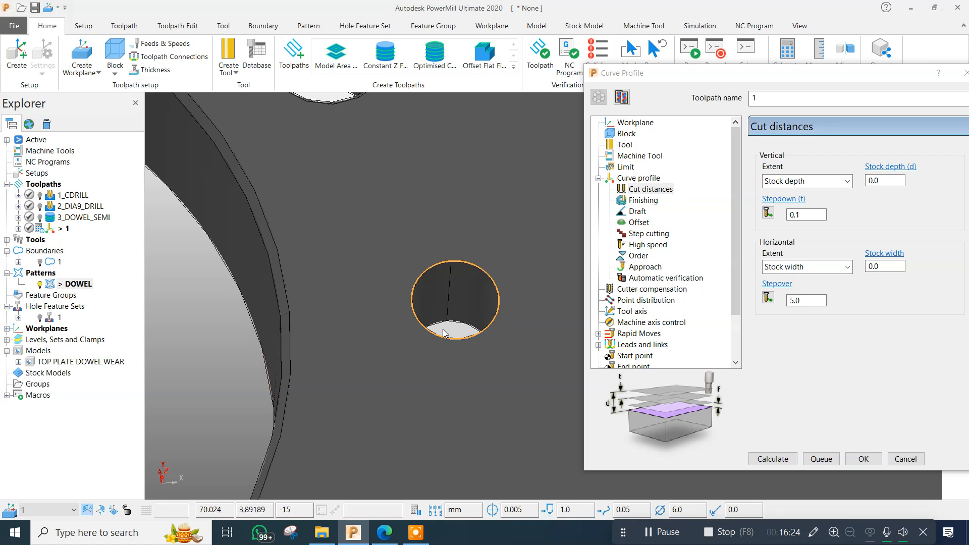
click(222, 359)
Set the vertical stock depth to 15.0 by measuring the Z component of the positive X dowel hole's depth.
click(892, 195)
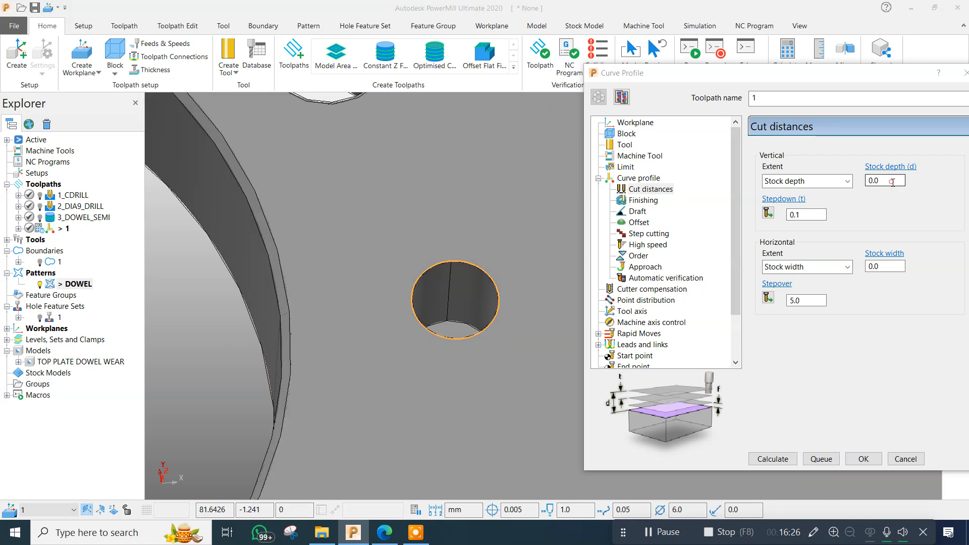
scroll(338, 322, down, 3)
click(204, 359)
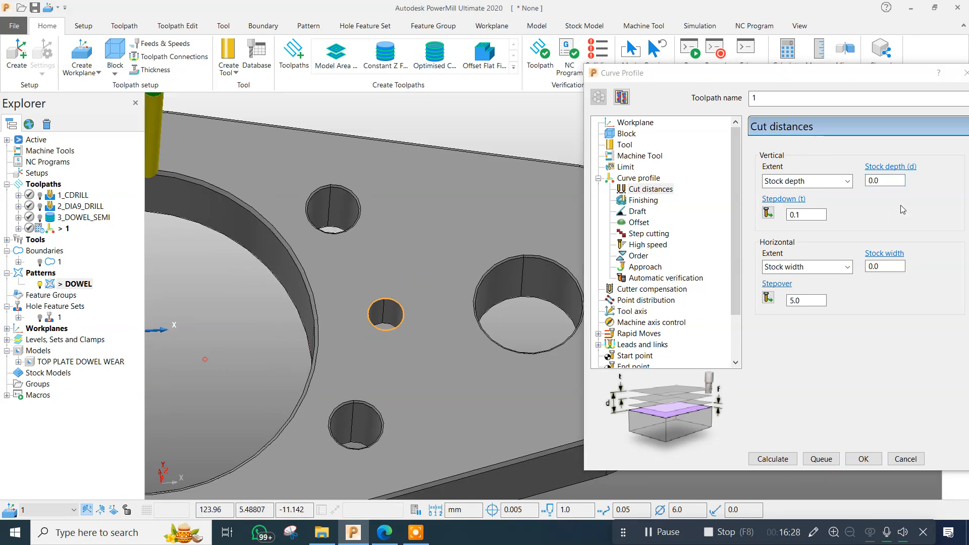
click(893, 167)
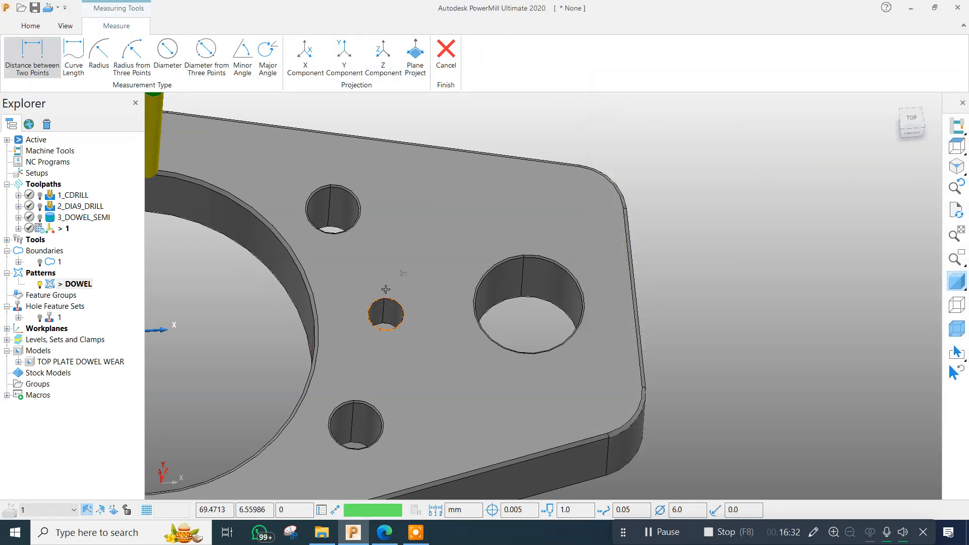
click(389, 55)
scroll(381, 342, up, 5)
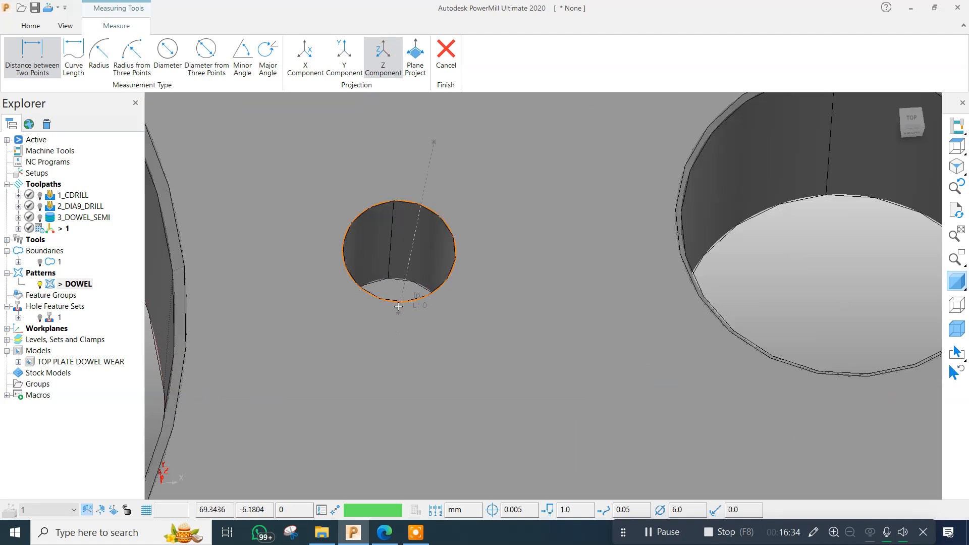
click(401, 289)
scroll(424, 282, down, 5)
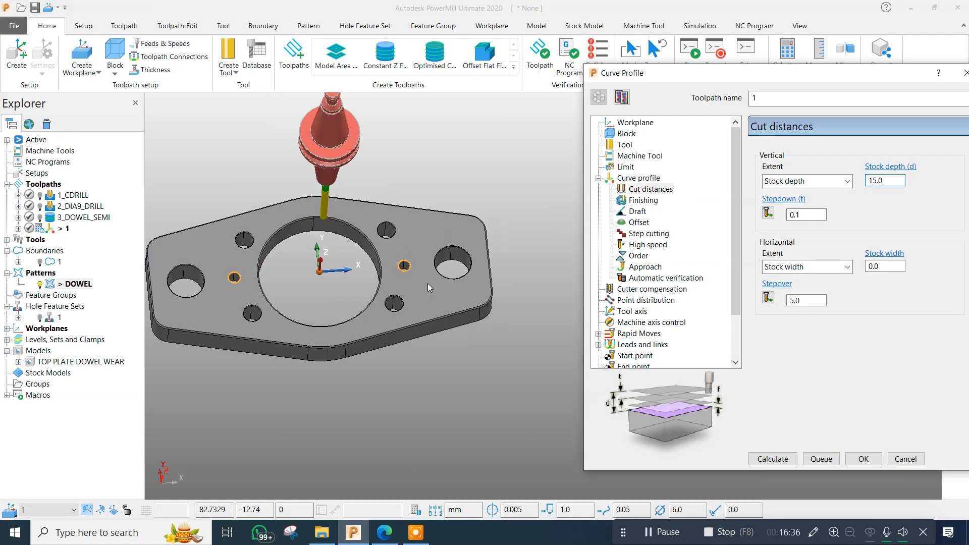
Calculate the curve profile toolpath with a 0.1 stepdown and inspect the passes in the dowel holes.
click(808, 215)
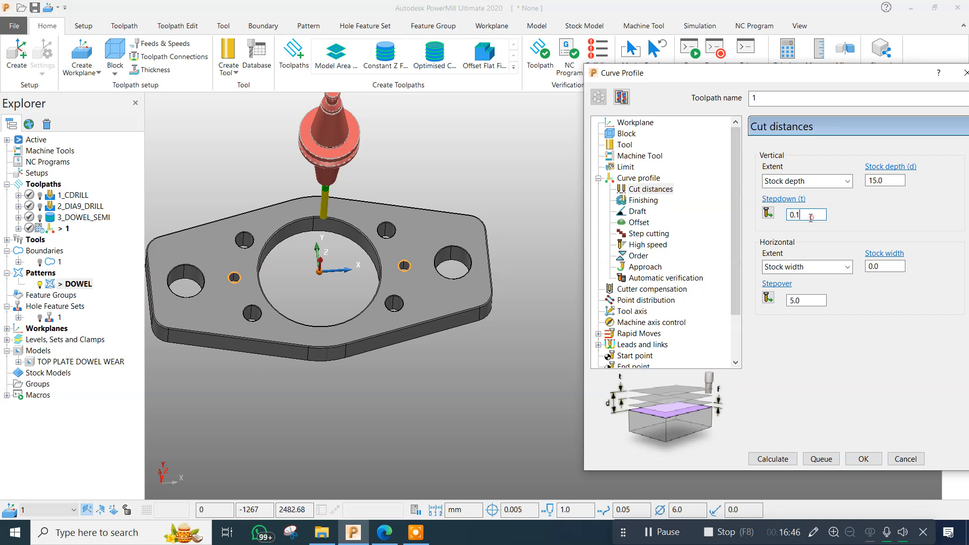
click(767, 458)
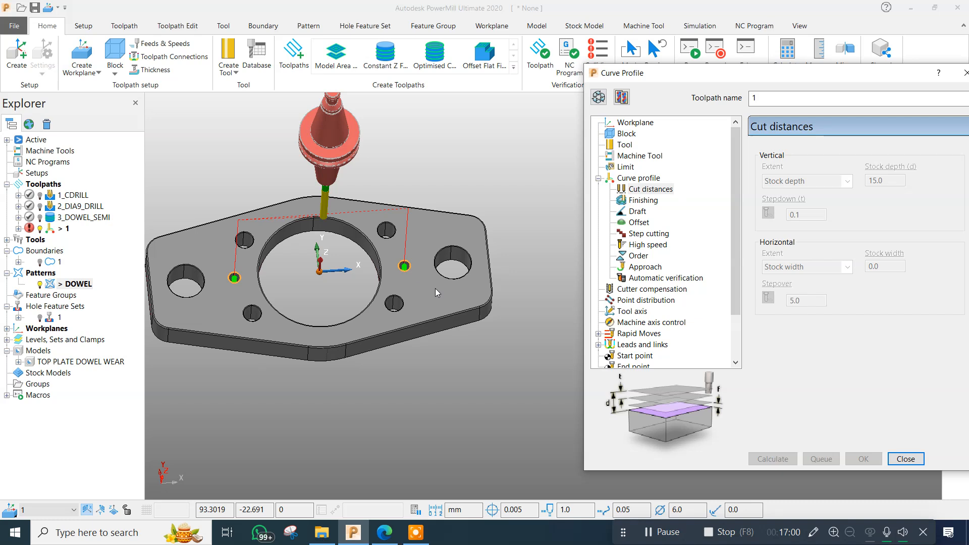
scroll(405, 268, up, 5)
scroll(406, 267, up, 8)
middle_drag(392, 285, 337, 262)
scroll(369, 230, down, 5)
scroll(369, 230, down, 10)
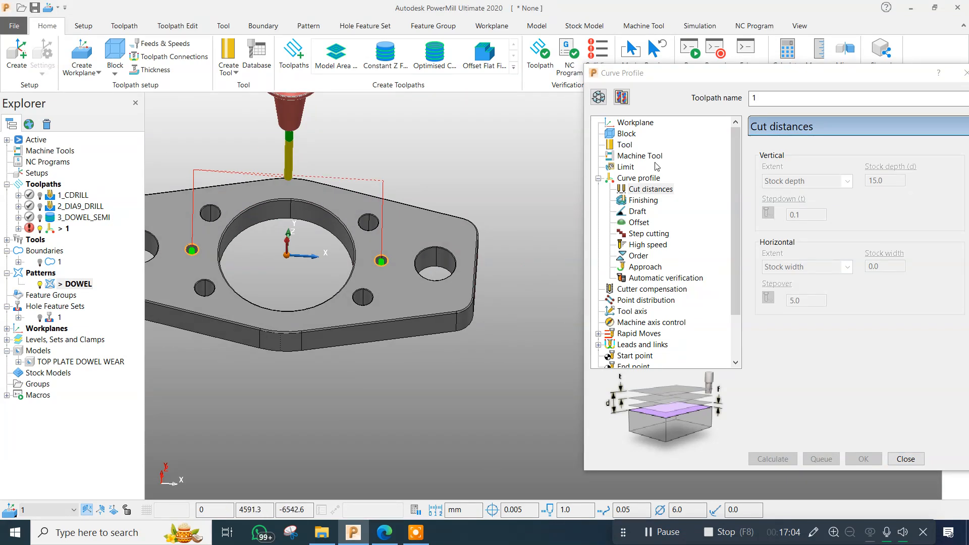
Reopen the curve profile toolpath for editing, set the vertical extent to Limits and the stepdown to 5.0.
click(598, 97)
scroll(303, 290, up, 4)
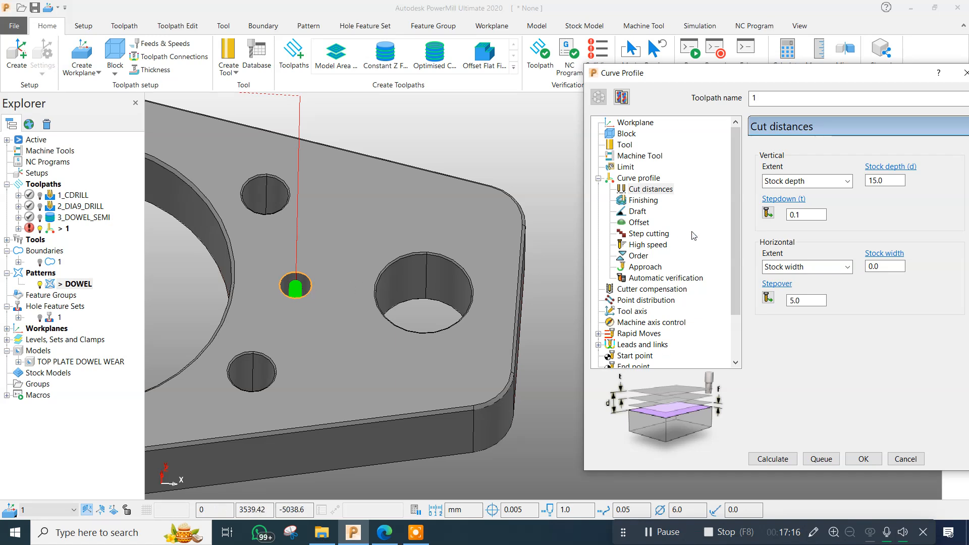
click(810, 178)
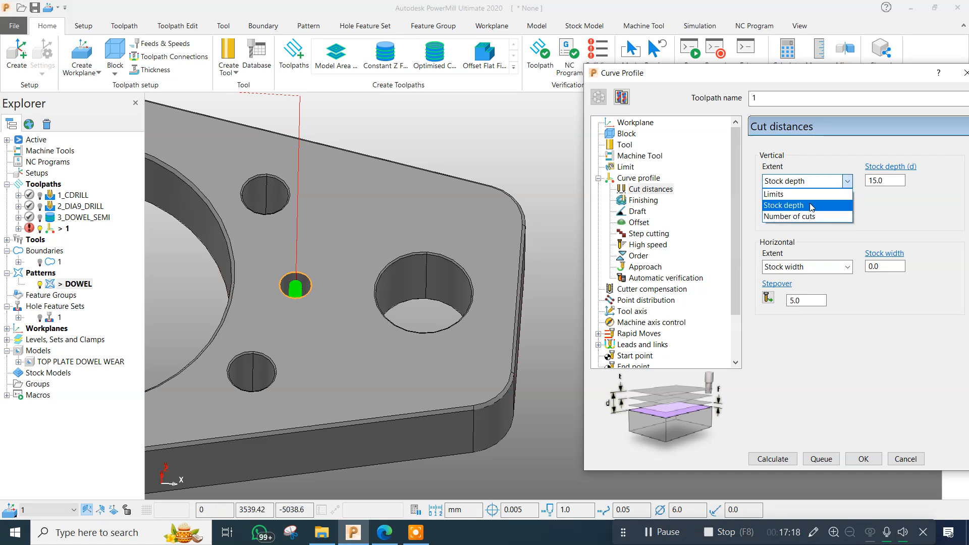
click(797, 191)
double_click(813, 215)
text(5)
key(Return)
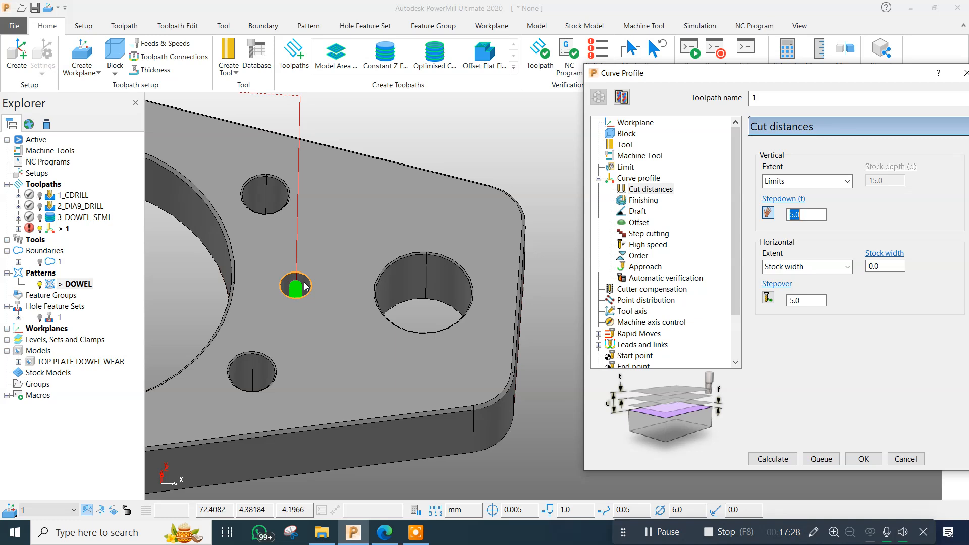
scroll(374, 273, down, 5)
scroll(373, 283, up, 5)
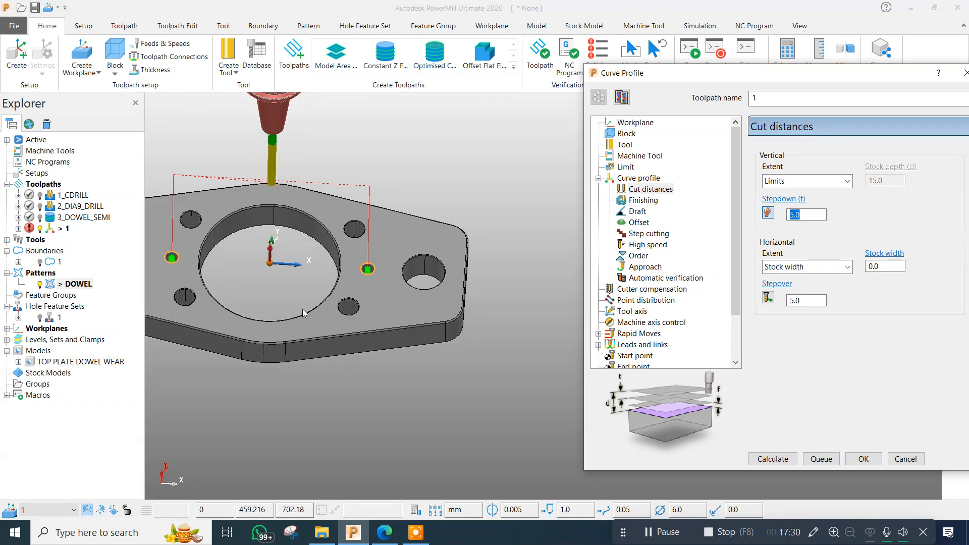
scroll(374, 298, down, 2)
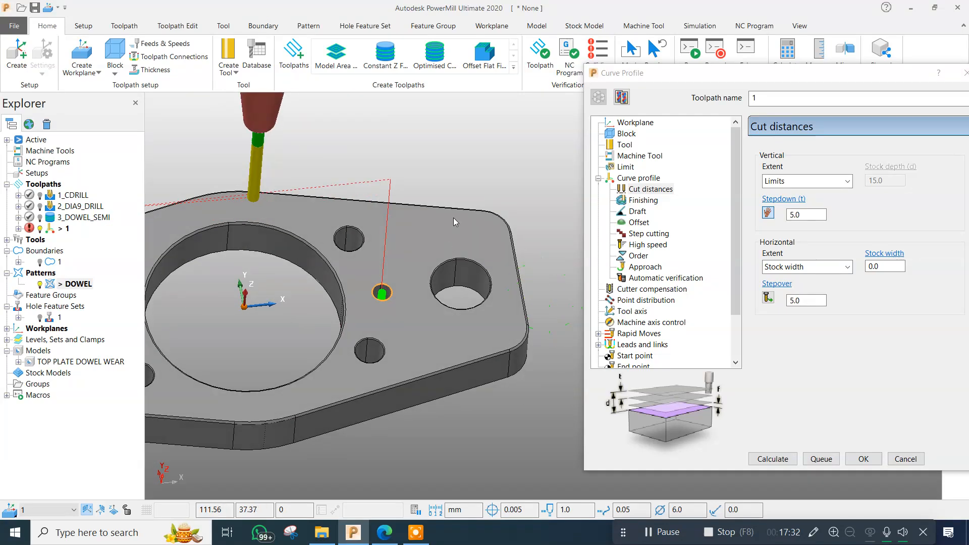
click(808, 216)
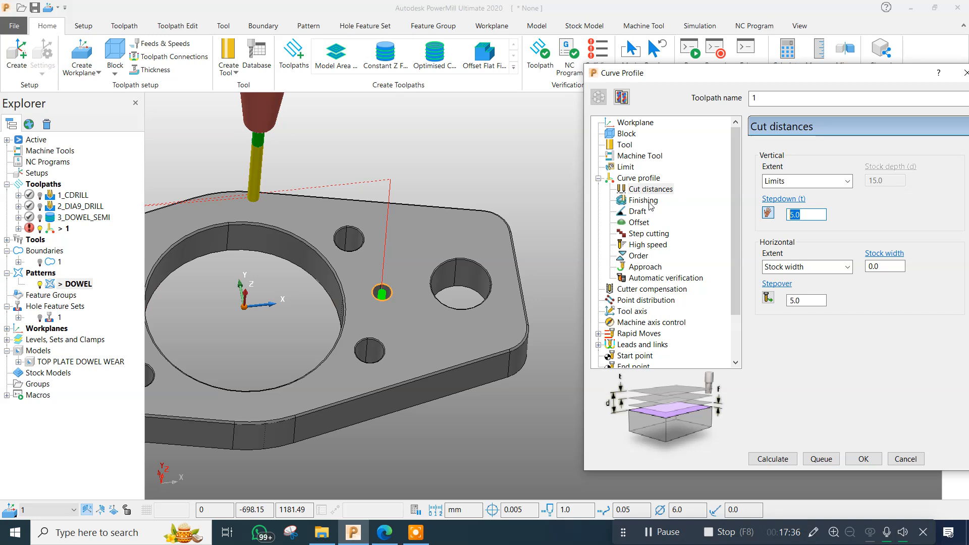
Turn on Spiral in the curve profile's offset settings and review its step cutting and approach settings.
click(641, 202)
click(639, 211)
click(638, 222)
click(643, 234)
click(639, 222)
click(778, 156)
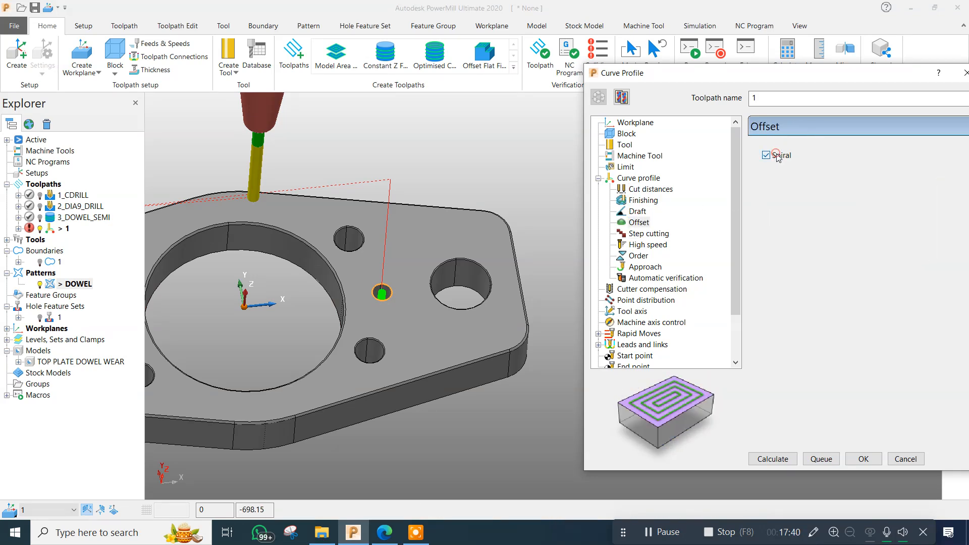
click(642, 234)
click(647, 266)
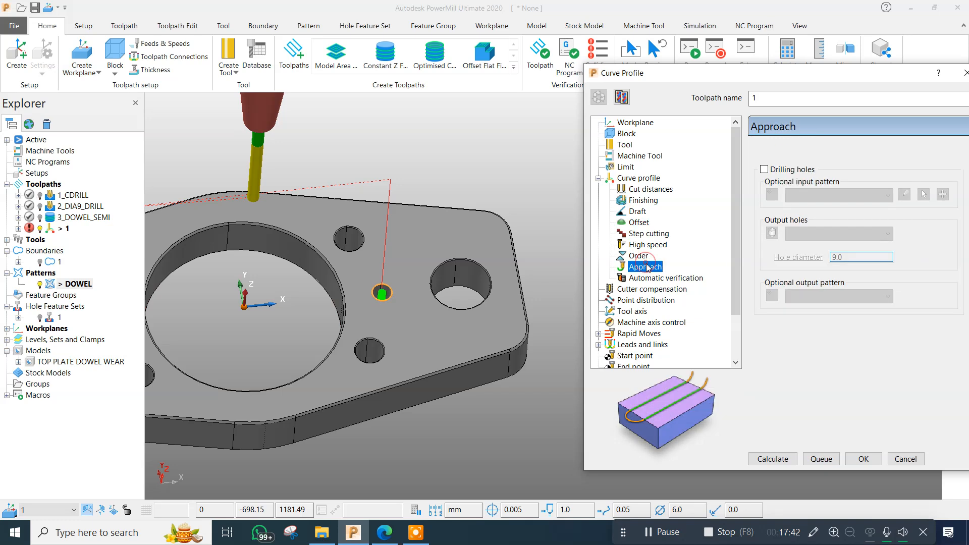
Set the curve profile's automatic verification thickness to 0.0 and turn on Model gouge check.
click(646, 279)
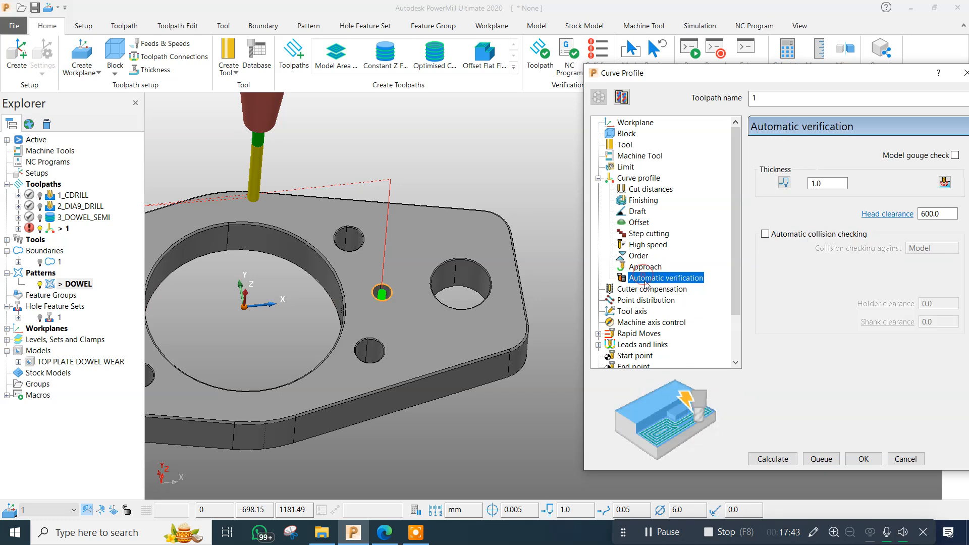
double_click(827, 183)
text(0)
key(Return)
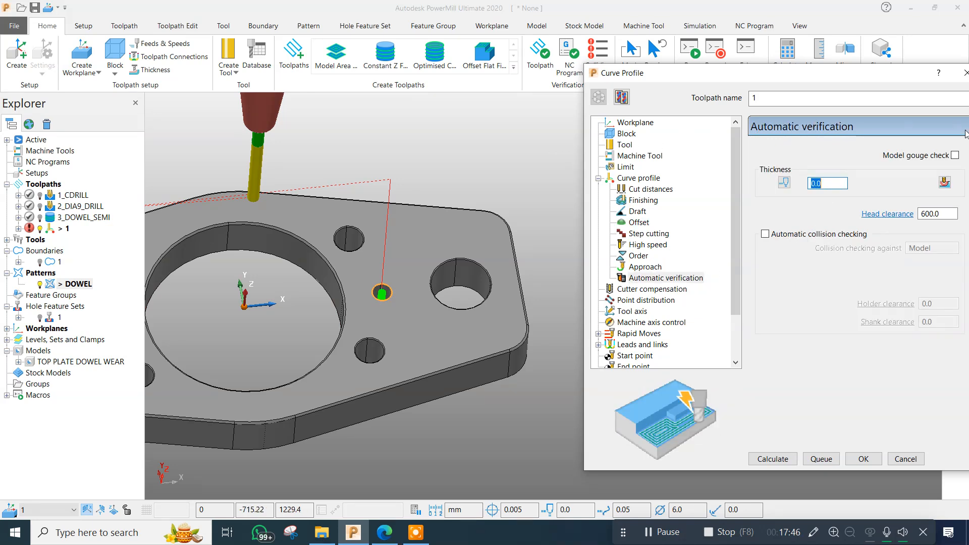
click(955, 156)
drag(870, 73, 804, 64)
double_click(762, 175)
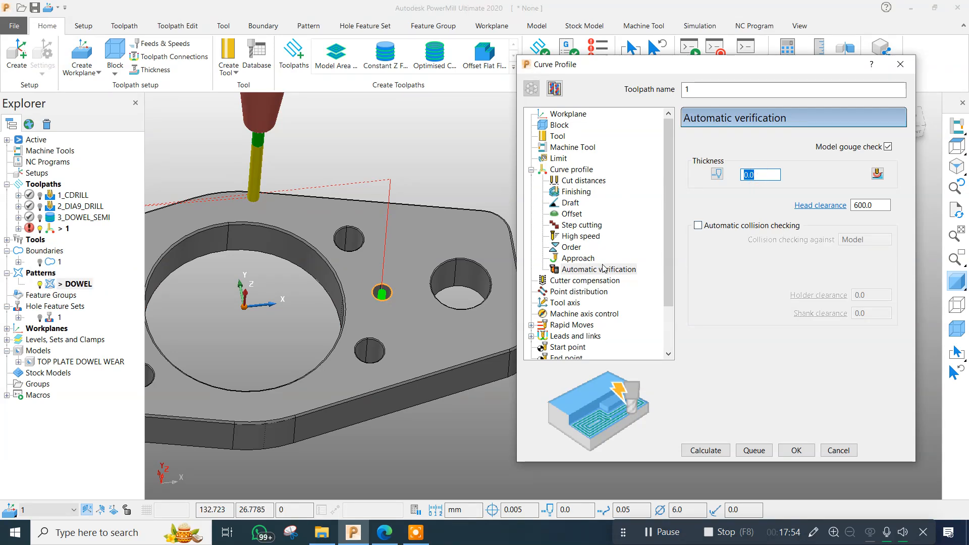
Enable CNC cutter compensation for the curve profile toolpath with the Tool wear type.
click(596, 281)
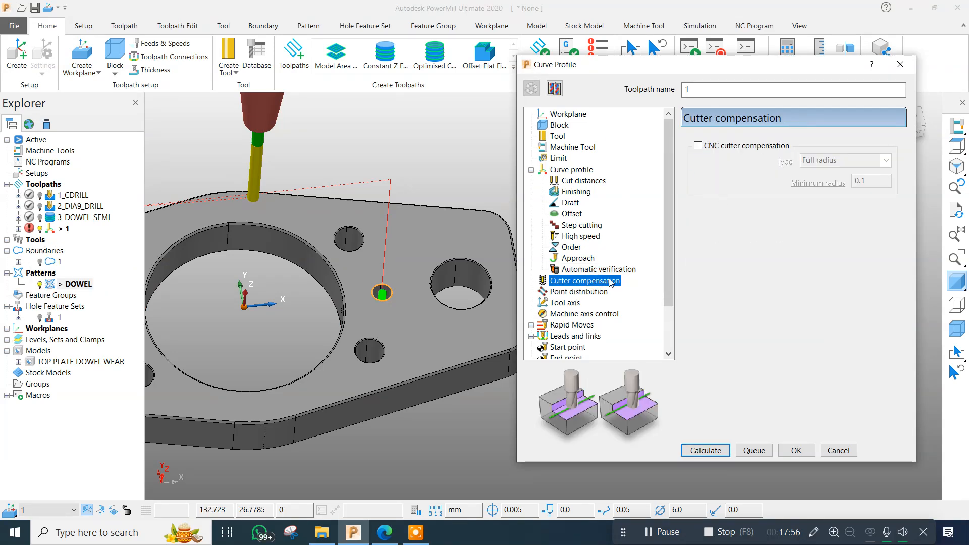
click(698, 146)
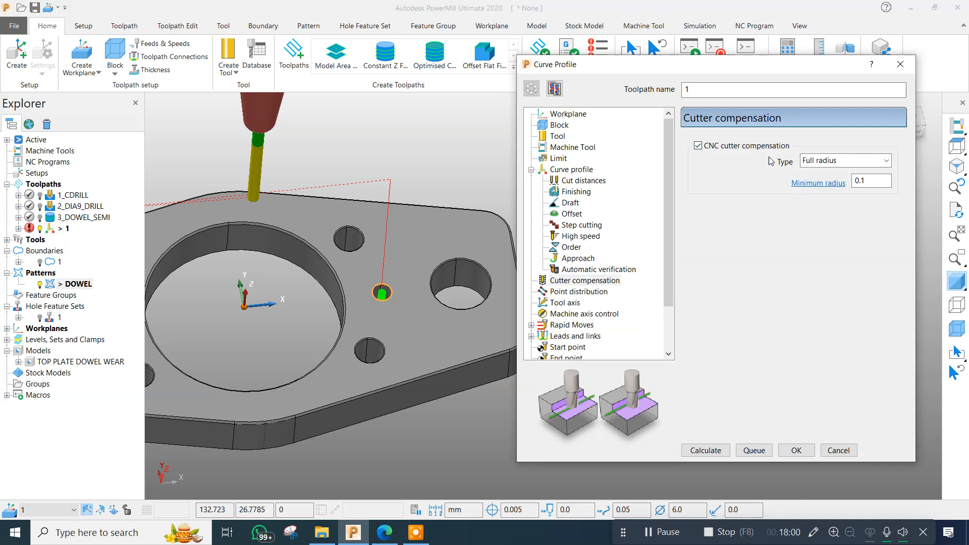
click(827, 161)
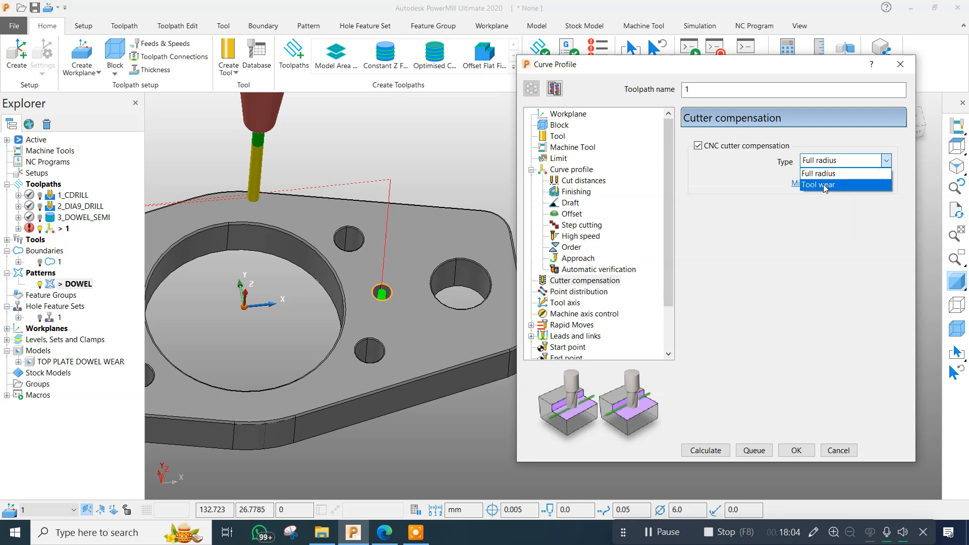
click(822, 185)
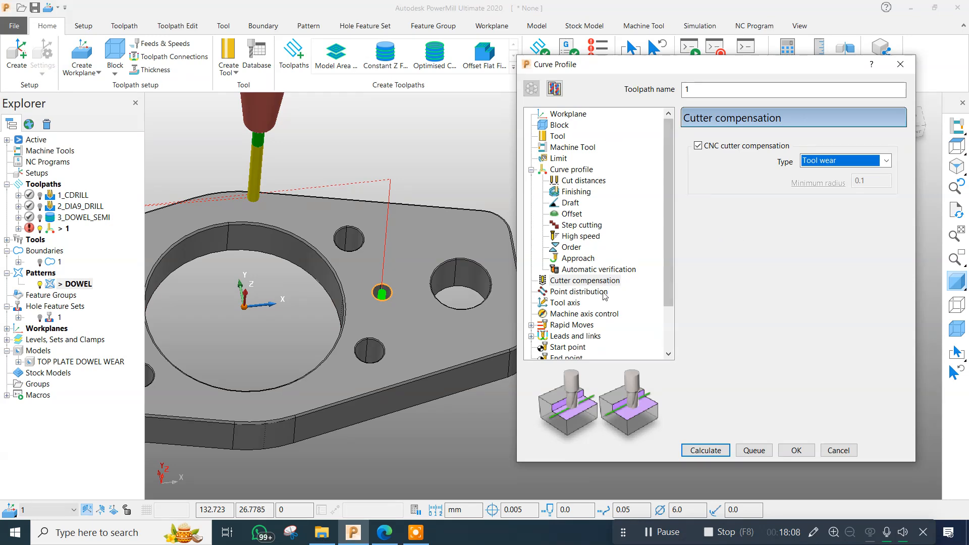
Set the curve profile's tolerance to 0.01.
click(570, 293)
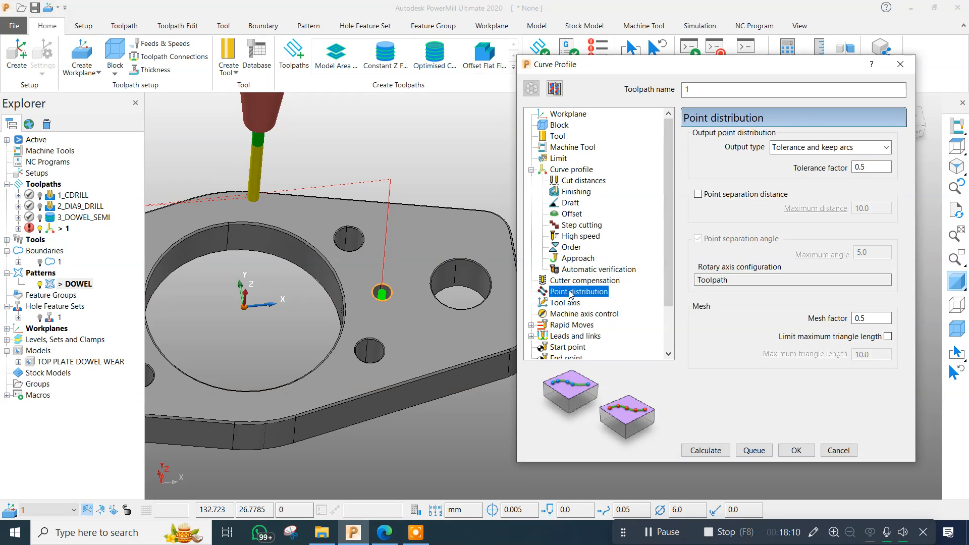
click(574, 281)
click(563, 174)
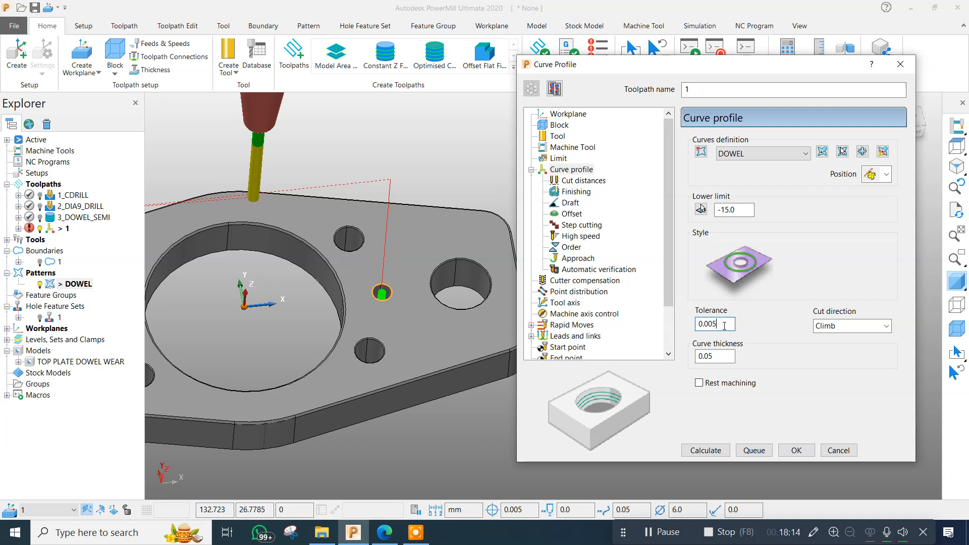
key(BackSpace)
key(BackSpace)
text(1)
key(Return)
Set the point distribution to Tolerance and keep arcs, with tolerance factor 0.1 and mesh factor 0.1.
click(584, 292)
click(838, 147)
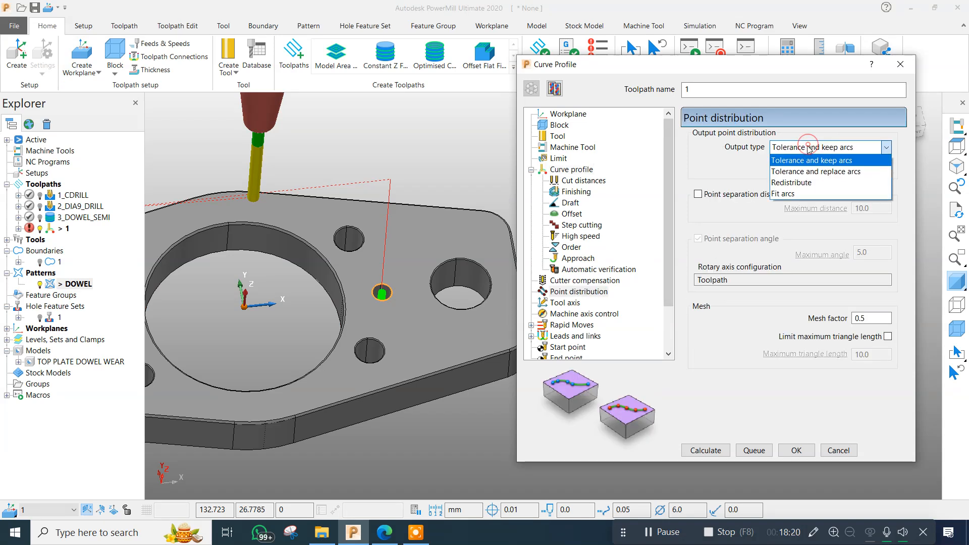
click(805, 160)
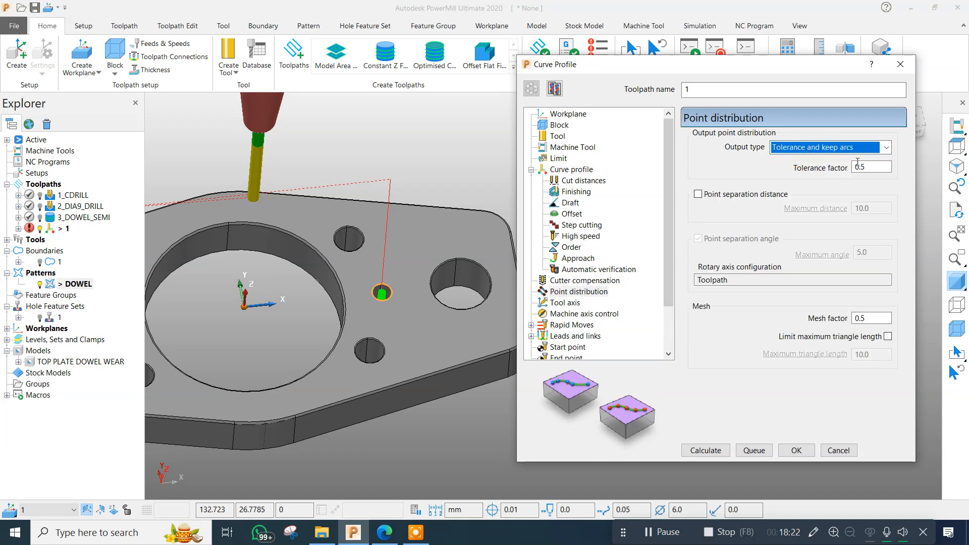
click(875, 165)
key(BackSpace)
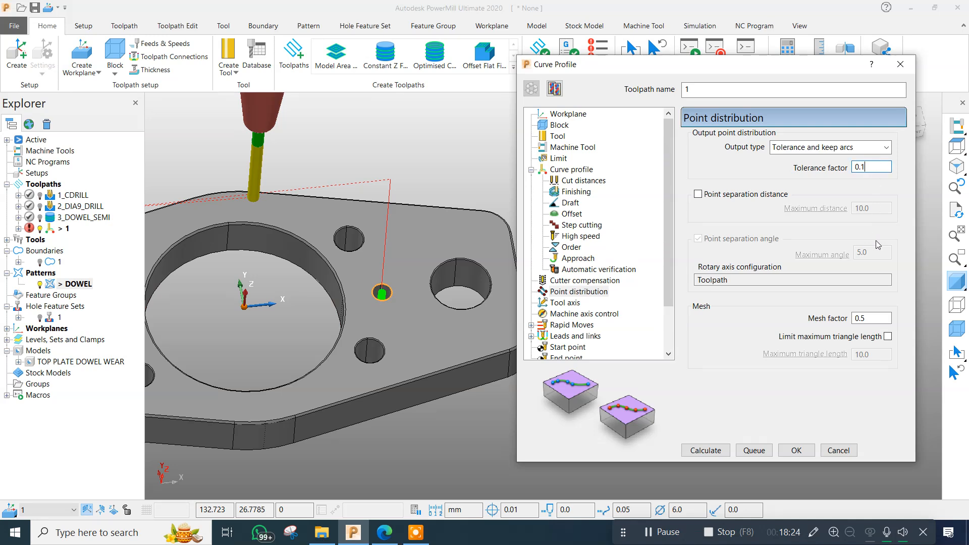
click(879, 318)
key(BackSpace)
text(1)
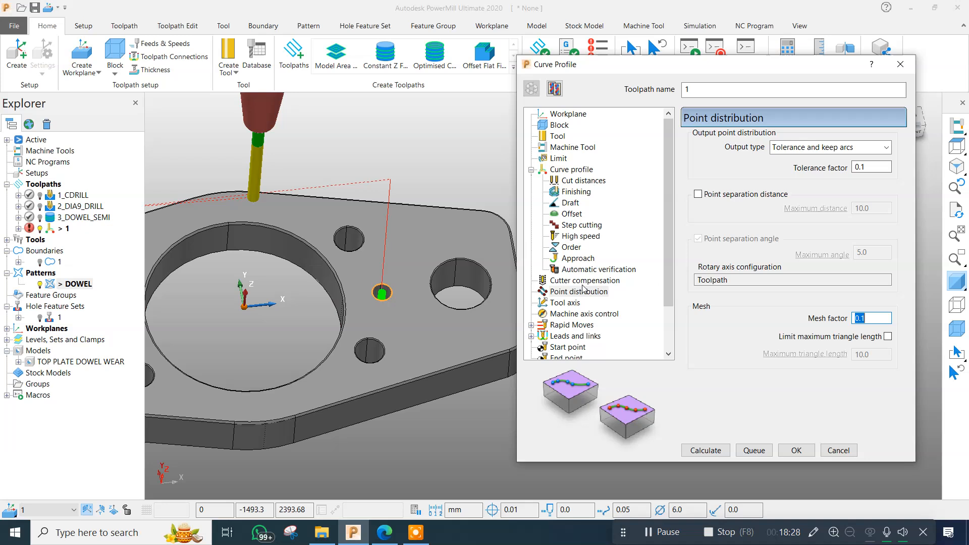
Check the tool axis and cutter compensation settings and turn off Apply constraints for the Pocket centre lead-in.
scroll(580, 290, down, 2)
click(566, 247)
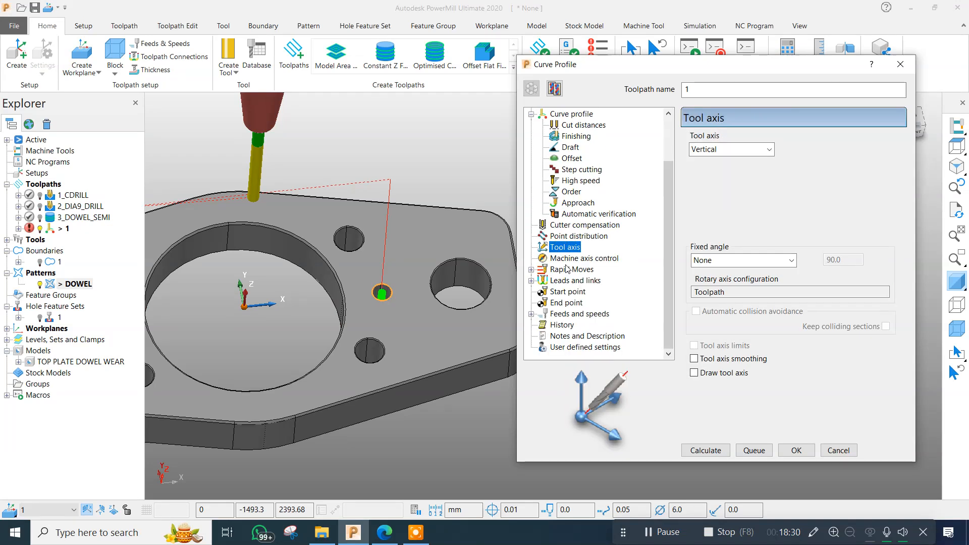
click(577, 225)
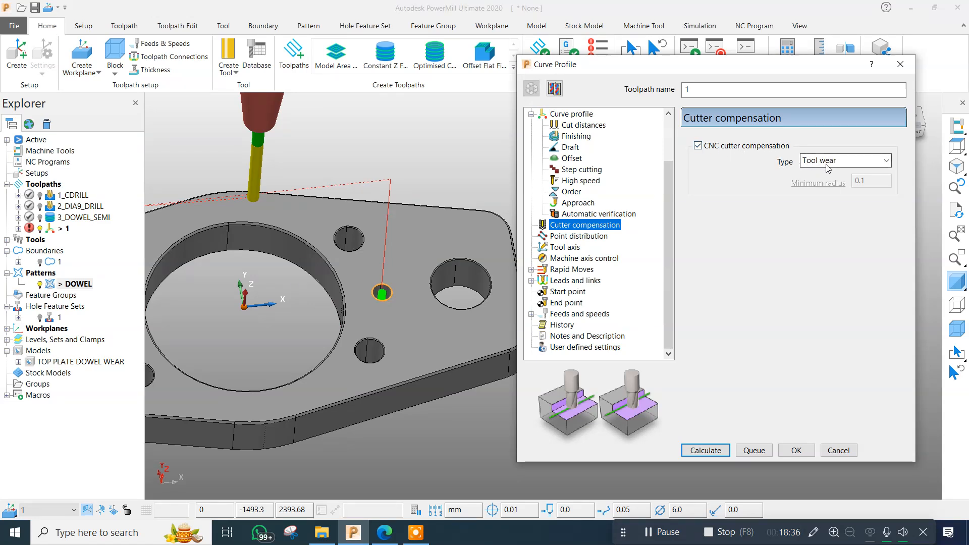
click(572, 258)
click(572, 269)
click(576, 280)
click(572, 291)
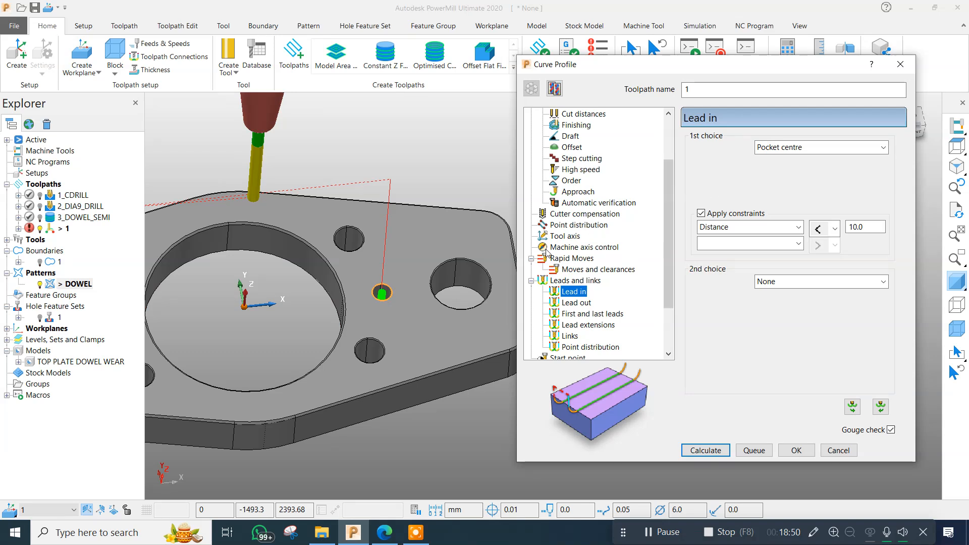
click(702, 214)
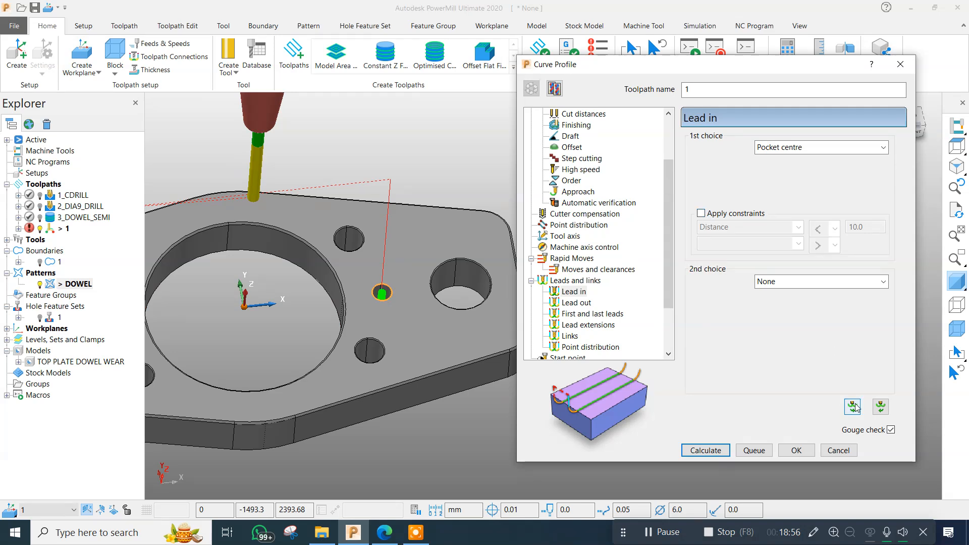
Set the spindle speed to 6500 rpm, the cutting feed to 300 mm/min and the plunging feed to 200 mm/min.
click(572, 338)
scroll(596, 252, down, 2)
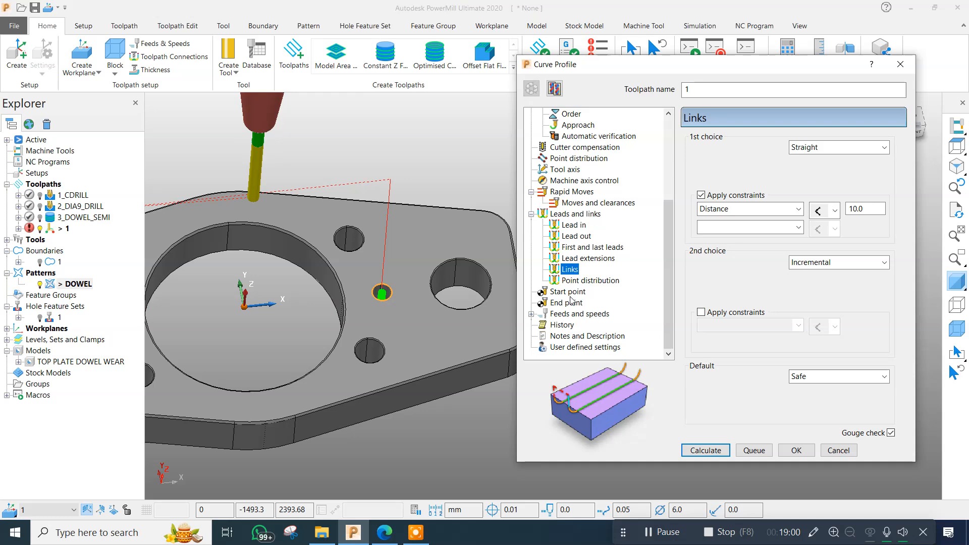
click(575, 313)
double_click(729, 184)
text(6500)
key(Return)
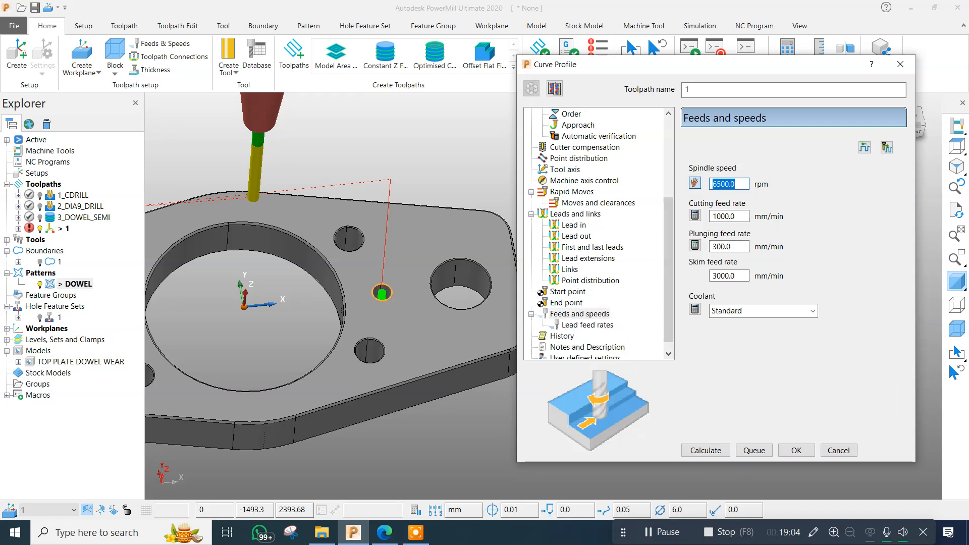
key(Tab)
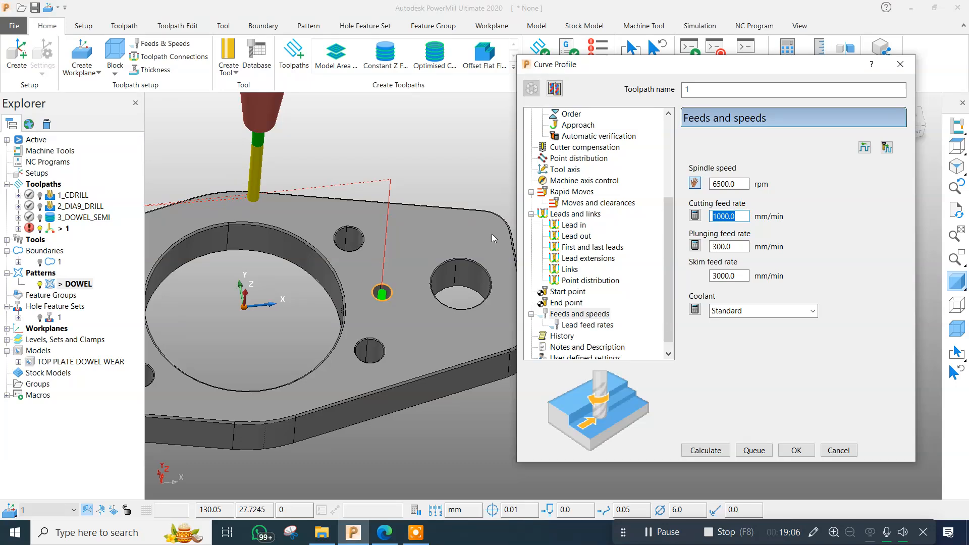
text(300)
key(Return)
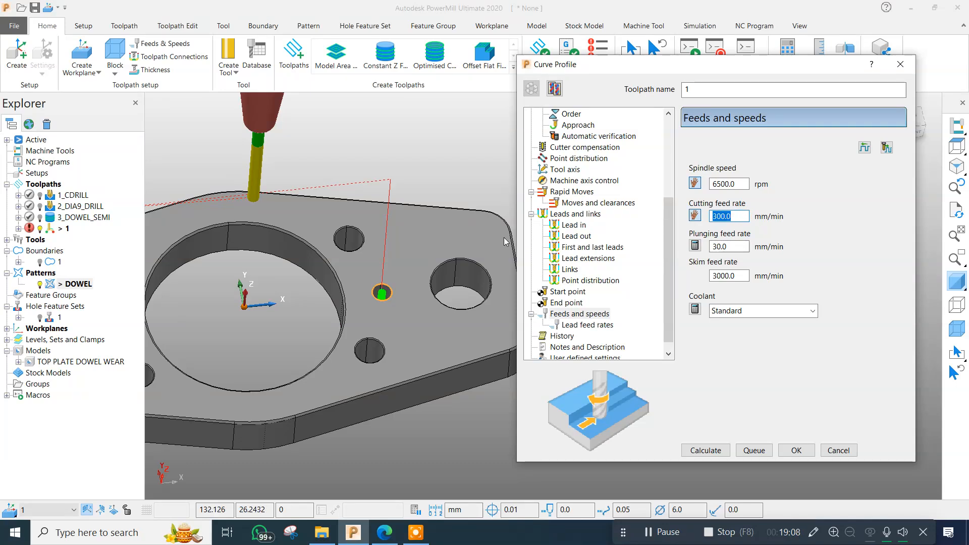
double_click(732, 246)
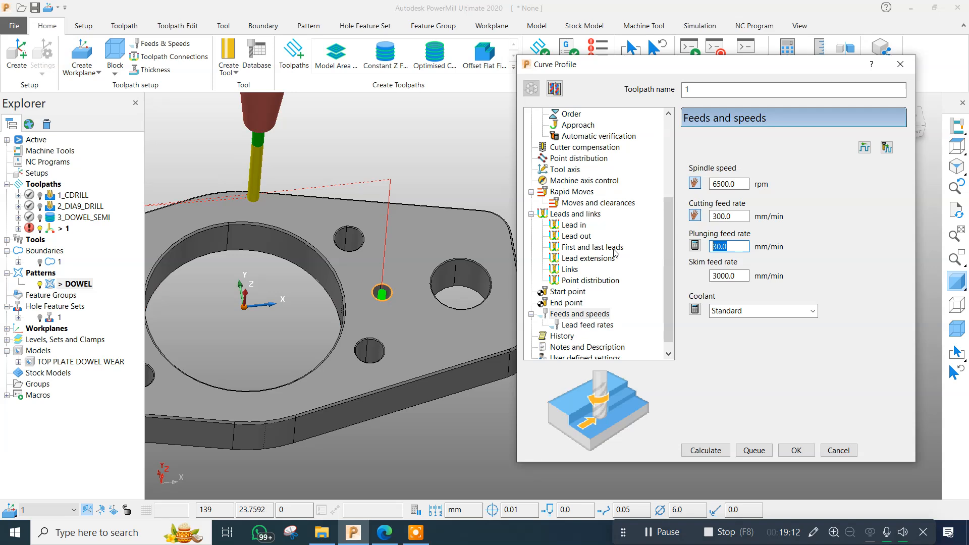
text(200)
key(Return)
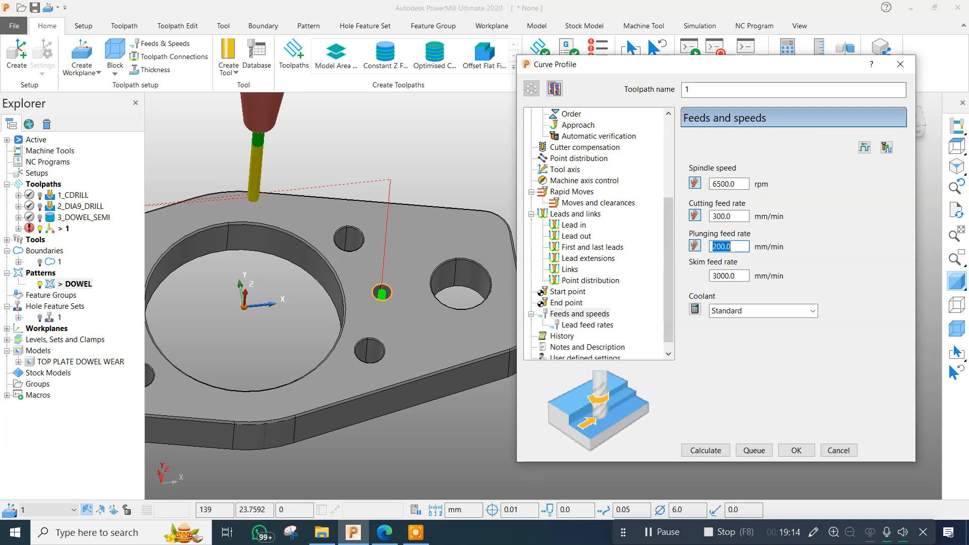
Calculate the curve profile toolpath and inspect its passes in the dowel hole.
click(706, 451)
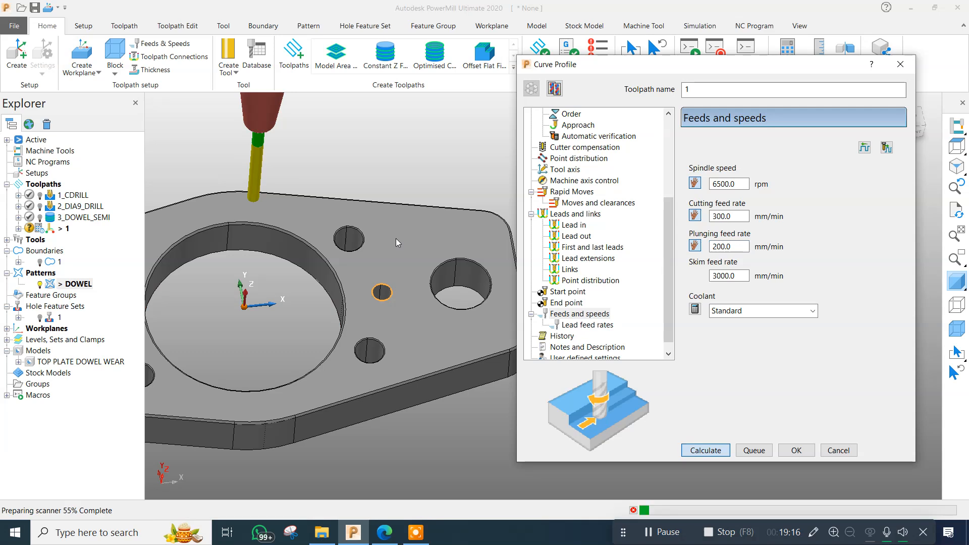
scroll(388, 290, up, 6)
mouse_move(384, 351)
middle_down()
mouse_move(361, 388)
mouse_move(397, 356)
middle_up()
scroll(364, 388, down, 3)
scroll(397, 352, up, 4)
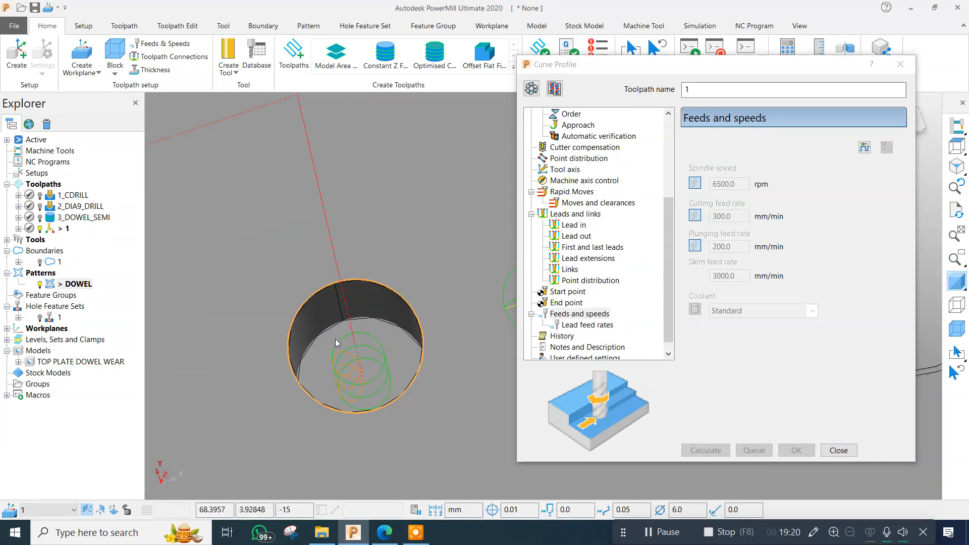
middle_drag(336, 343, 355, 342)
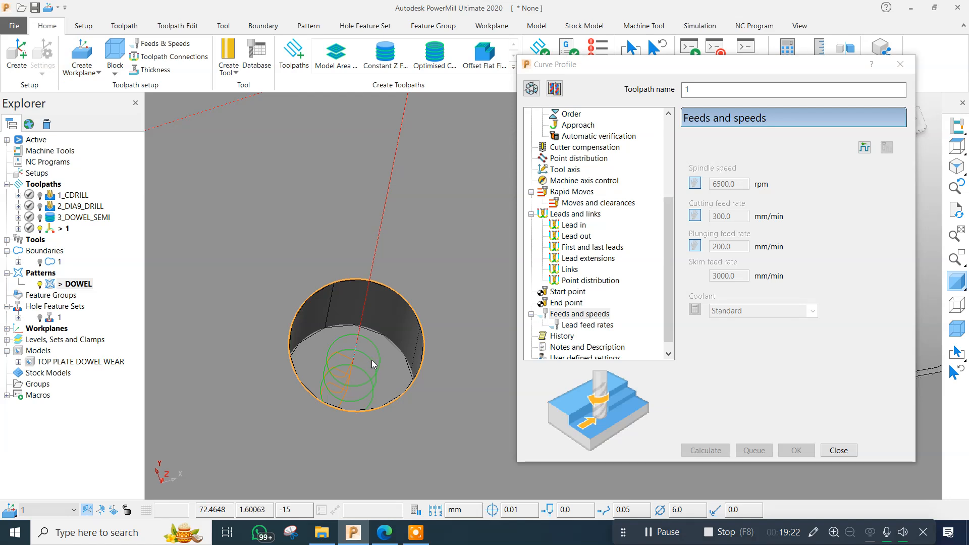
Refresh the view and examine the passes and lead moves inside the dowel hole up close.
click(956, 211)
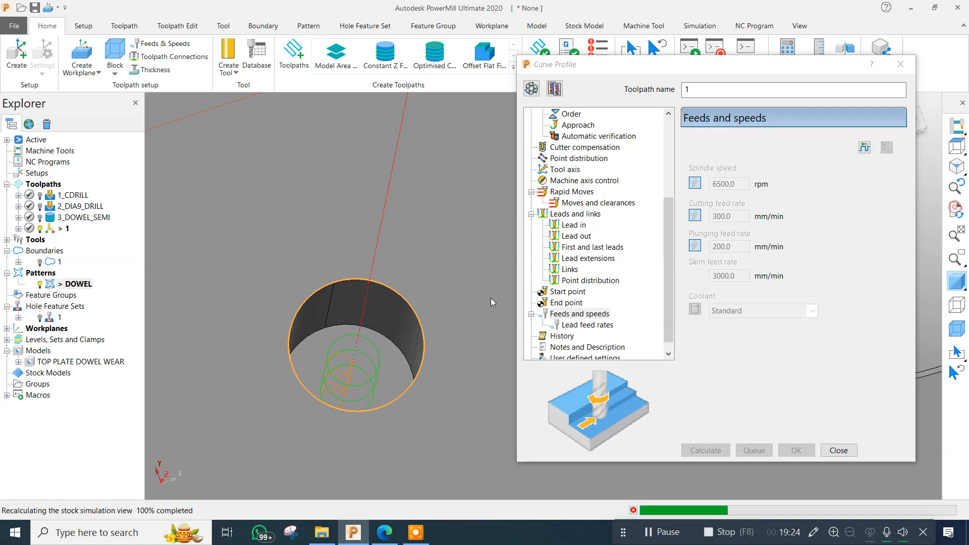
scroll(410, 331, up, 4)
scroll(342, 343, down, 3)
scroll(342, 343, down, 2)
scroll(377, 325, up, 2)
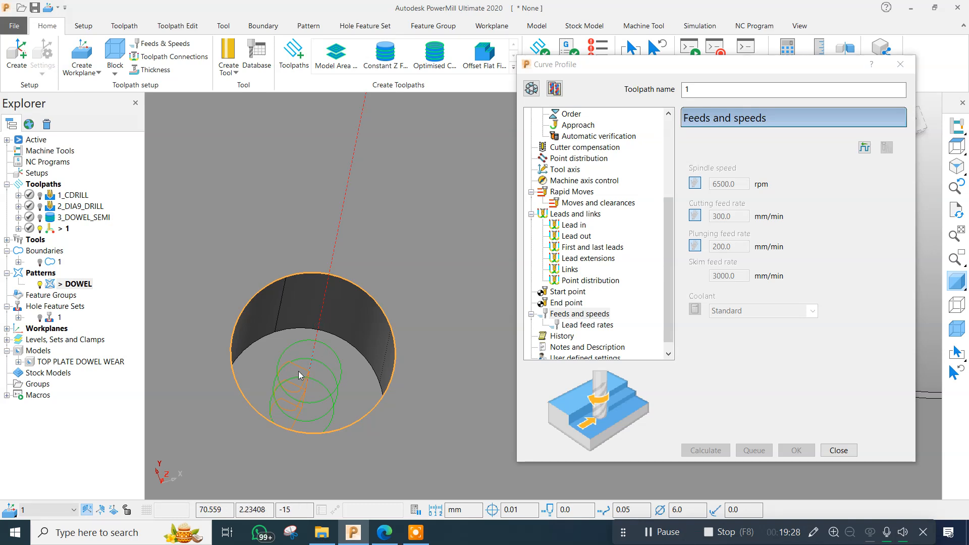
scroll(384, 337, up, 2)
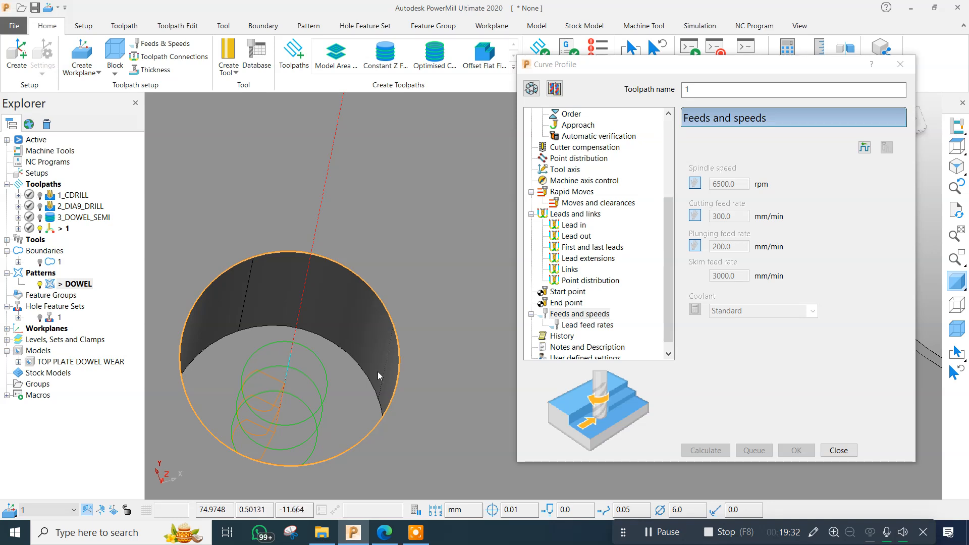
scroll(378, 372, down, 3)
scroll(301, 334, up, 2)
middle_drag(335, 337, 340, 306)
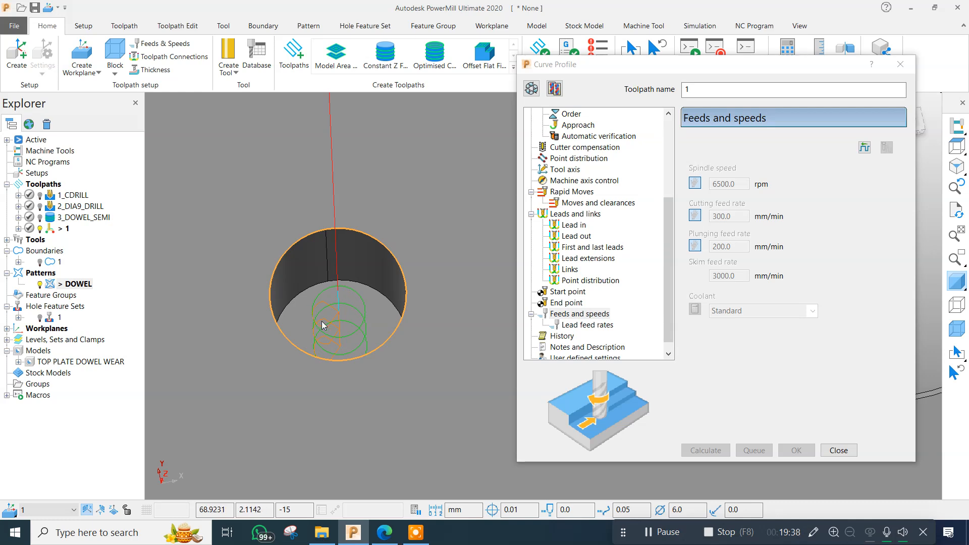
scroll(353, 333, down, 3)
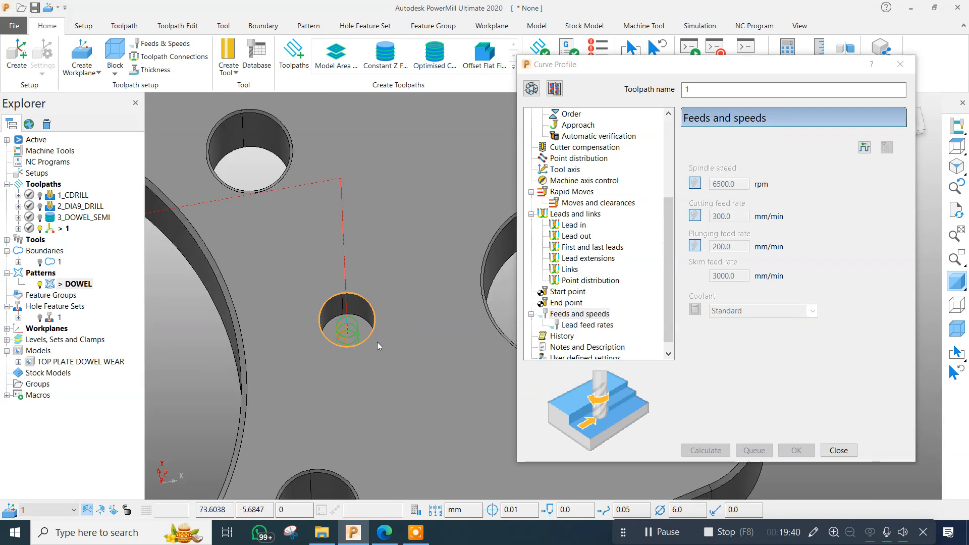
Reopen the curve profile toolpath for editing and set its tolerance to 0.005.
click(531, 89)
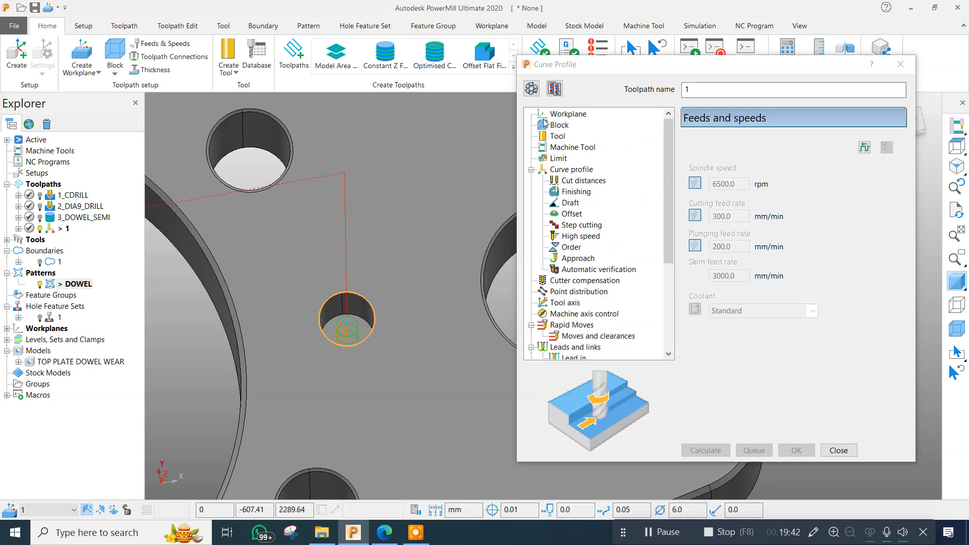
click(570, 169)
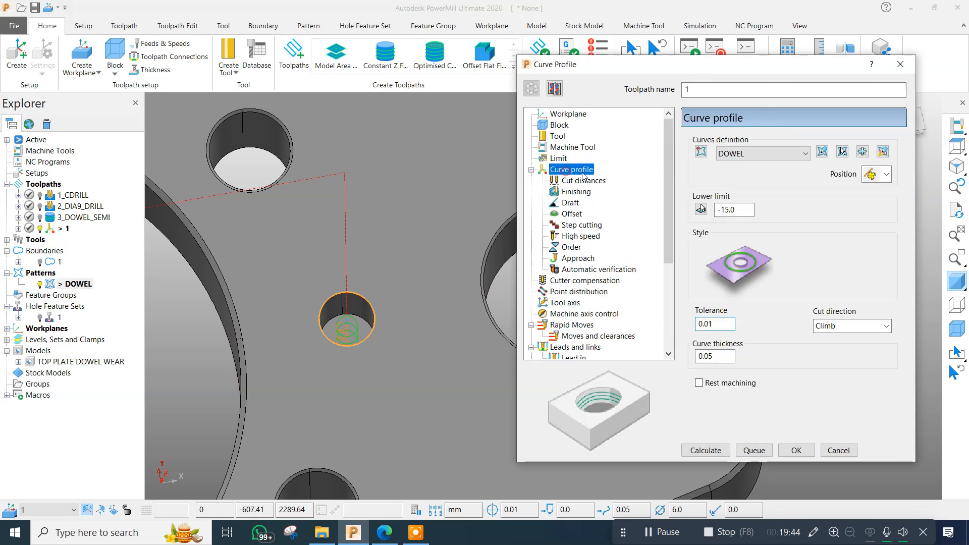
click(722, 324)
key(BackSpace)
text(05)
key(Return)
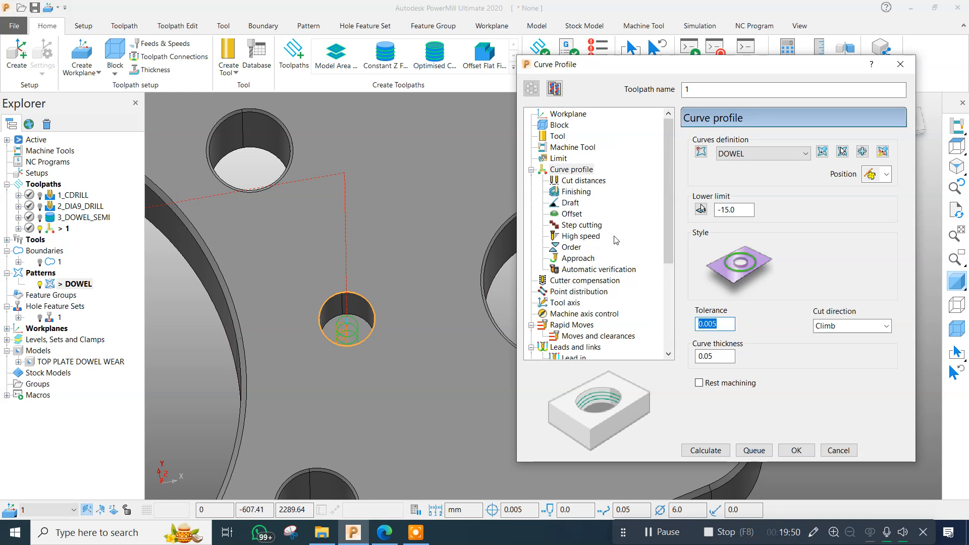
Recheck the cutter compensation, feeds and speeds settings of the curve profile toolpath and recalculate it for both dowel holes.
click(583, 269)
click(587, 280)
scroll(589, 284, down, 5)
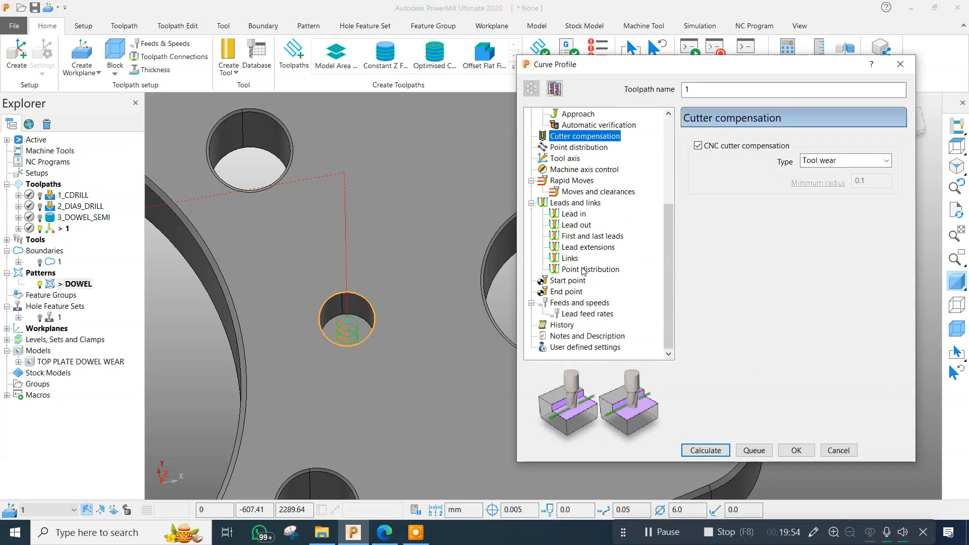
click(579, 303)
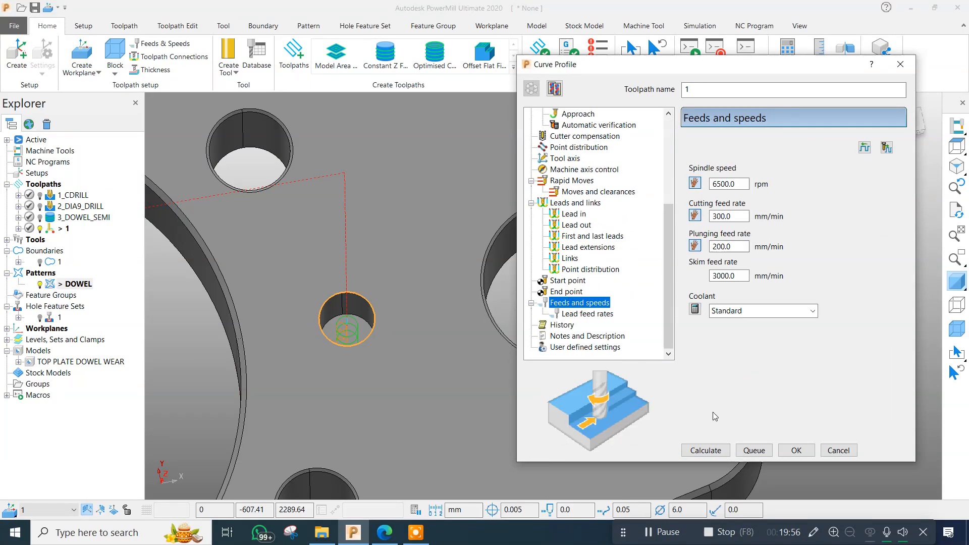
click(707, 450)
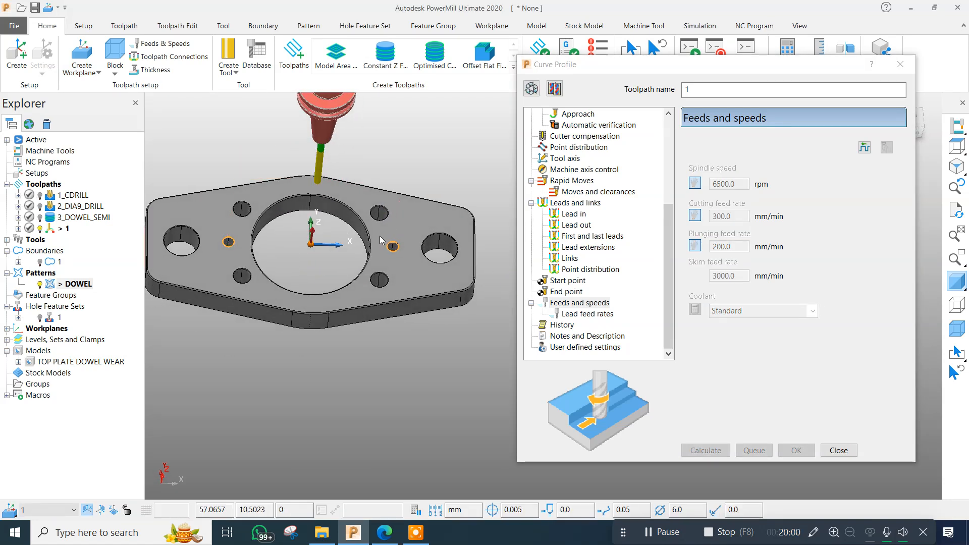
scroll(426, 236, up, 5)
scroll(426, 236, down, 5)
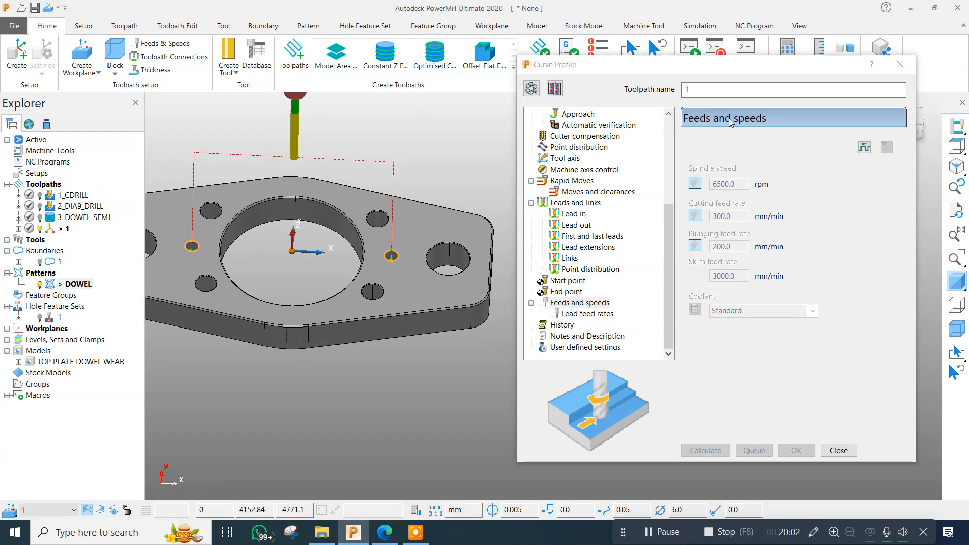
Rename the calculated curve profile toolpath as 4_DOWEL_WEAR and close its settings.
click(714, 92)
key(BackSpace)
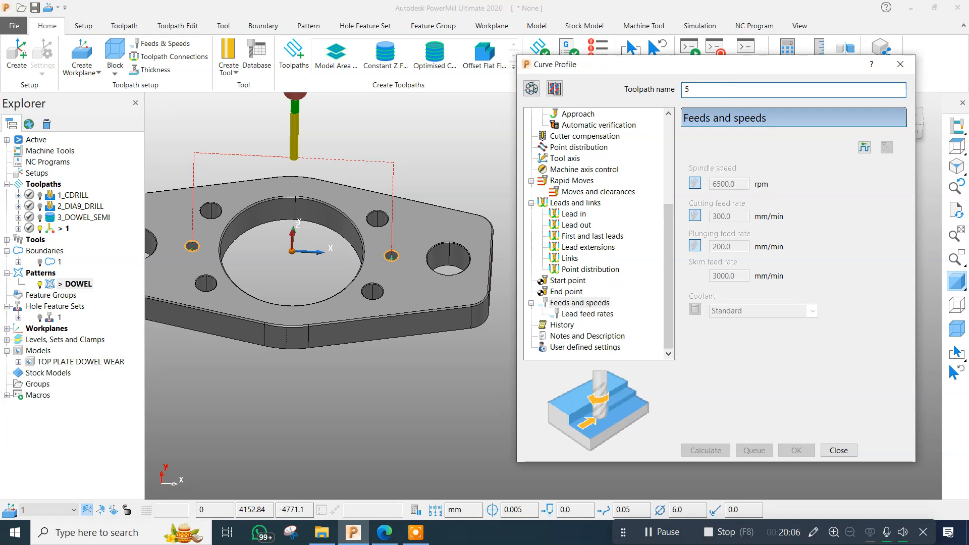
text(4_)
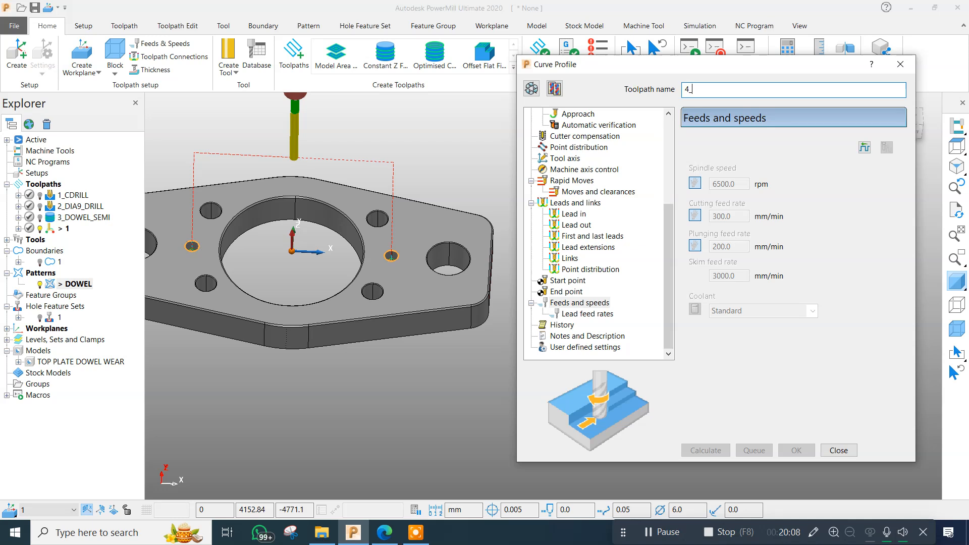
text(_WEAR)
click(838, 450)
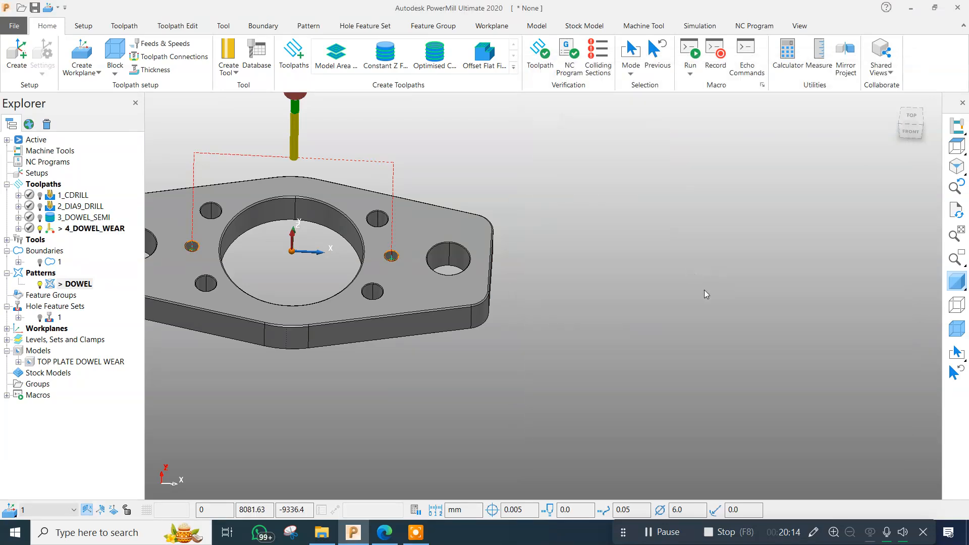
scroll(656, 277, down, 3)
scroll(427, 260, up, 5)
middle_drag(433, 266, 505, 296)
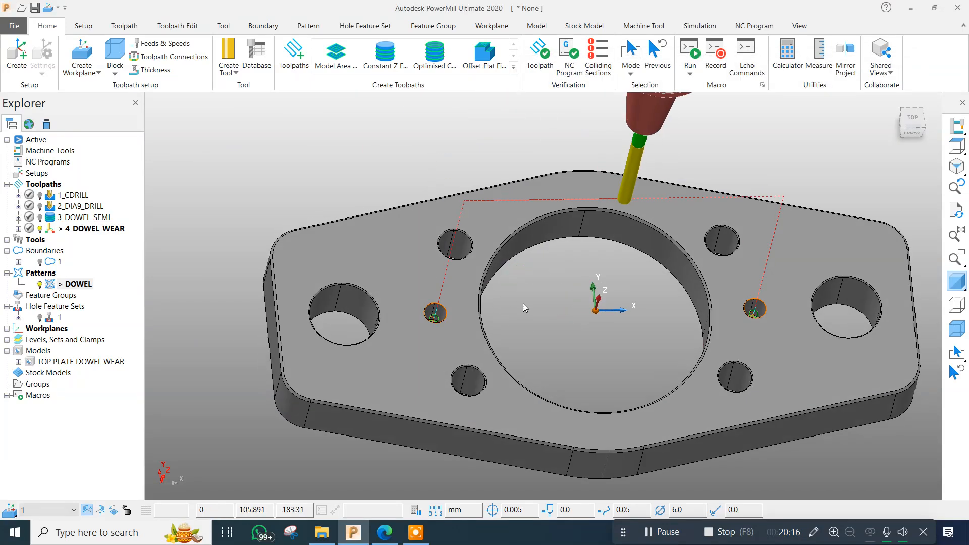
scroll(574, 284, down, 2)
middle_drag(574, 283, 473, 310)
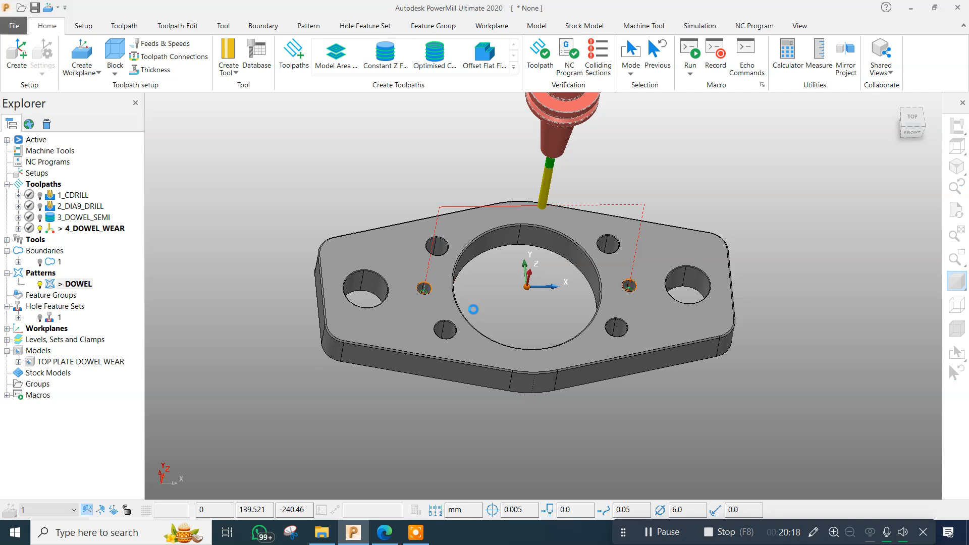
Save the project as TOP PLATE DWEL WEAR in the DOWEL WEAR folder inside the desktop's YOUTUBE folder.
key(ctrl+s)
click(423, 77)
click(308, 99)
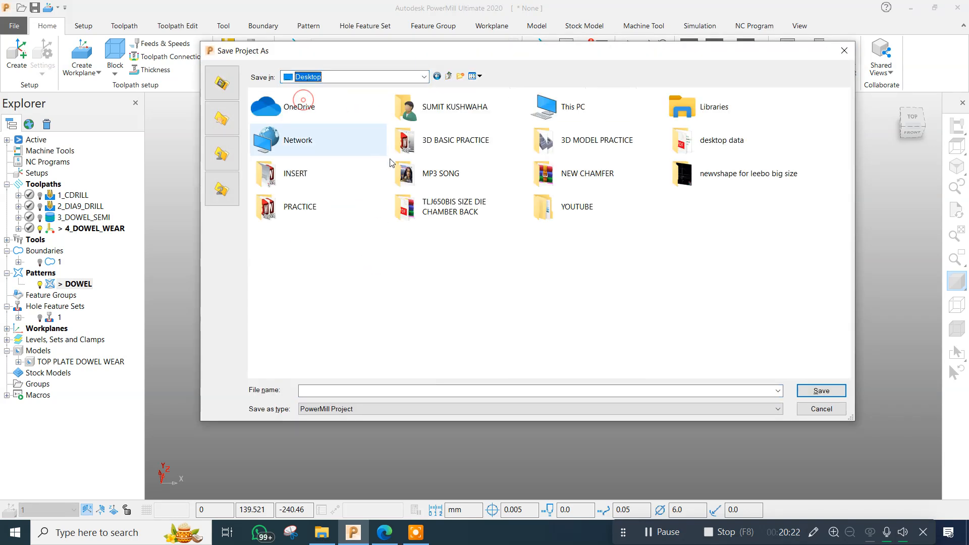
double_click(576, 207)
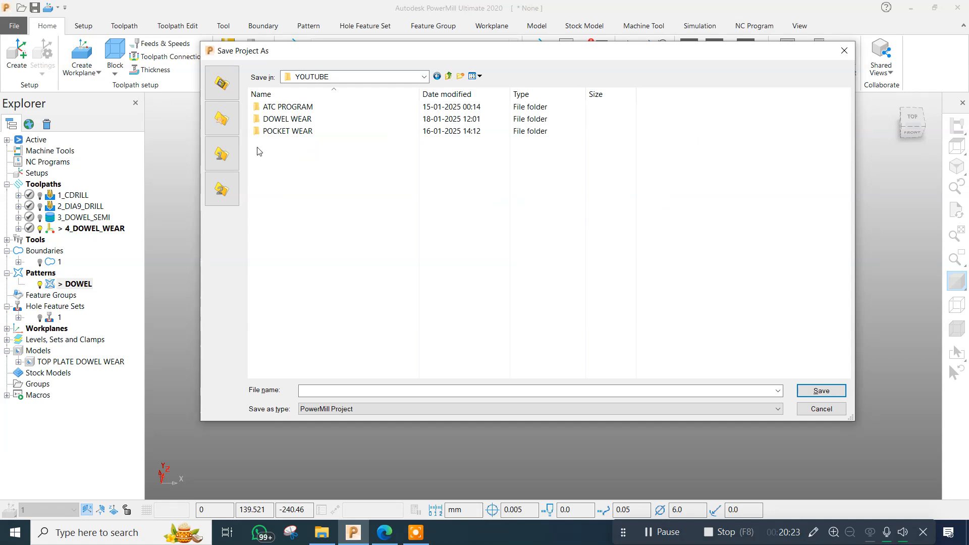
double_click(306, 118)
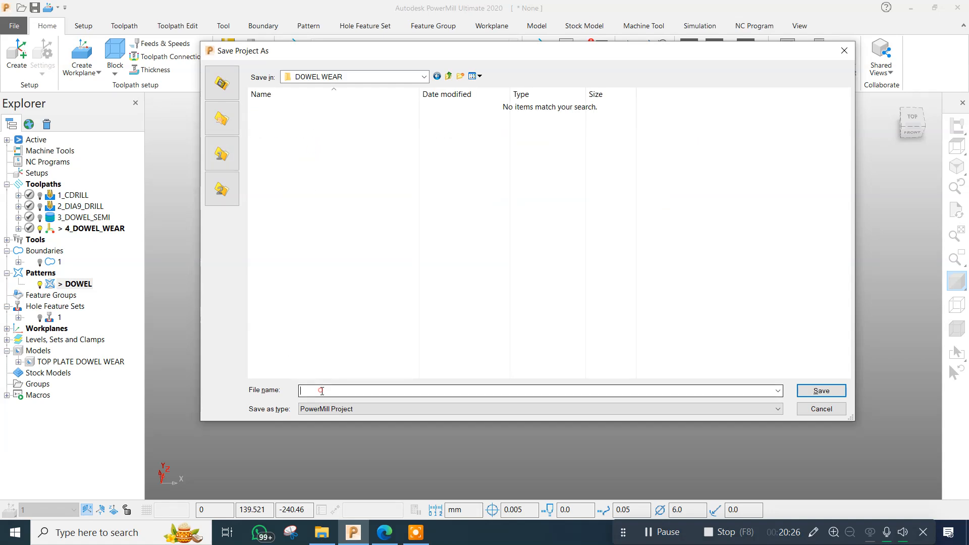
text(TOP PL)
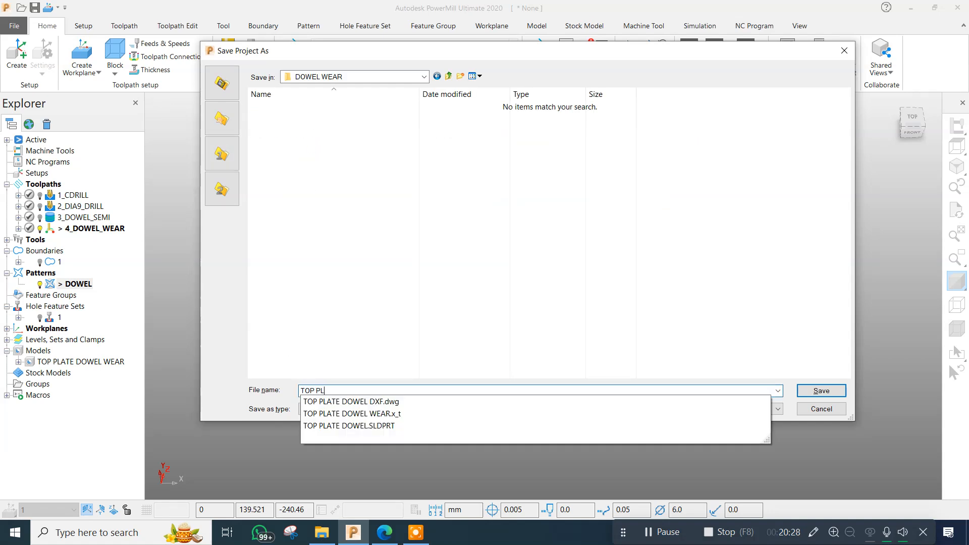
text(ATE DWEL WEAR)
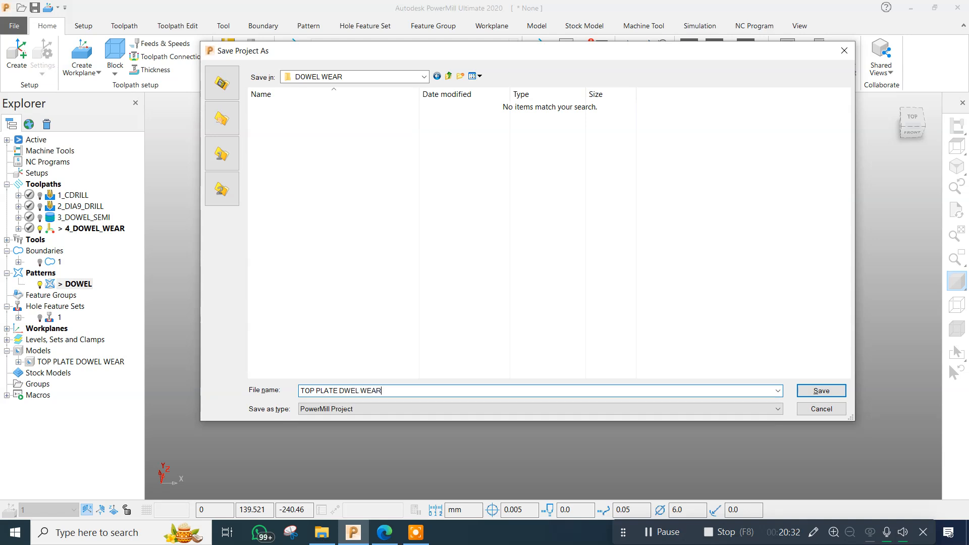
key(Return)
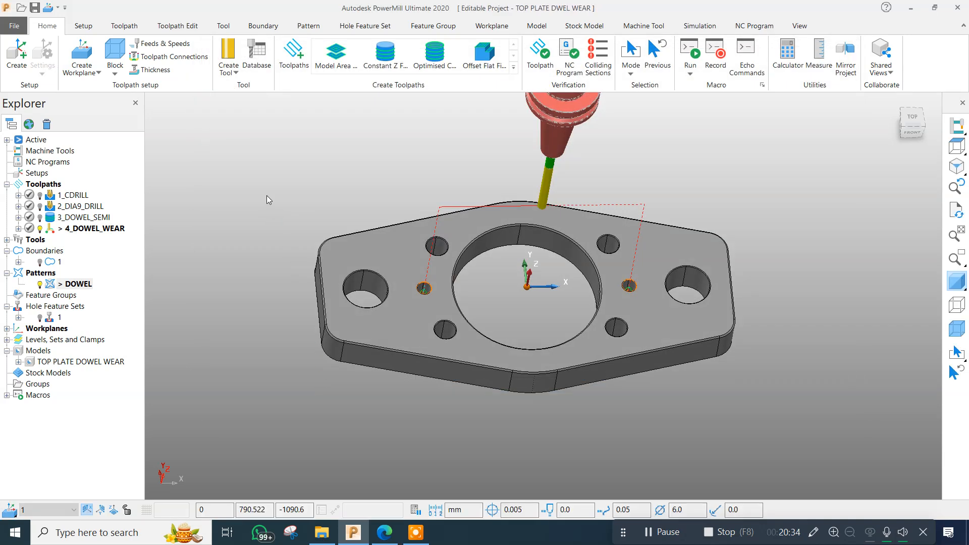
scroll(298, 254, down, 4)
scroll(400, 241, up, 3)
click(480, 195)
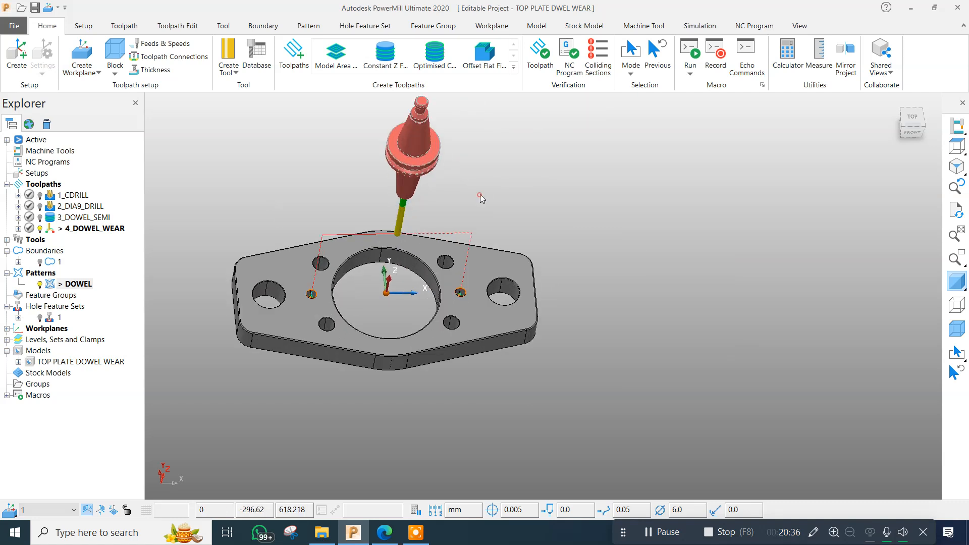
scroll(539, 189, down, 2)
click(328, 156)
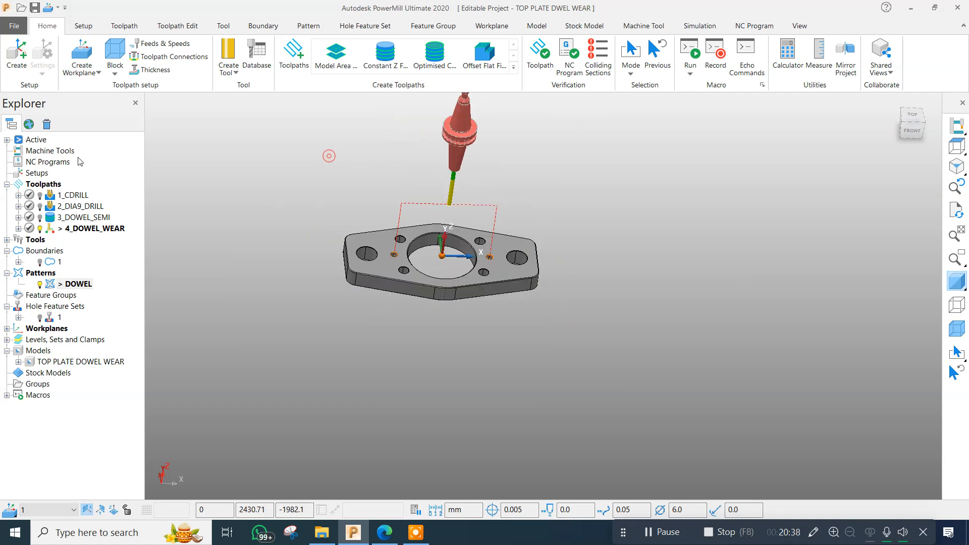
Set both the output workplane and the model location to workplane 1 in the NC program preferences.
right_click(44, 165)
click(88, 390)
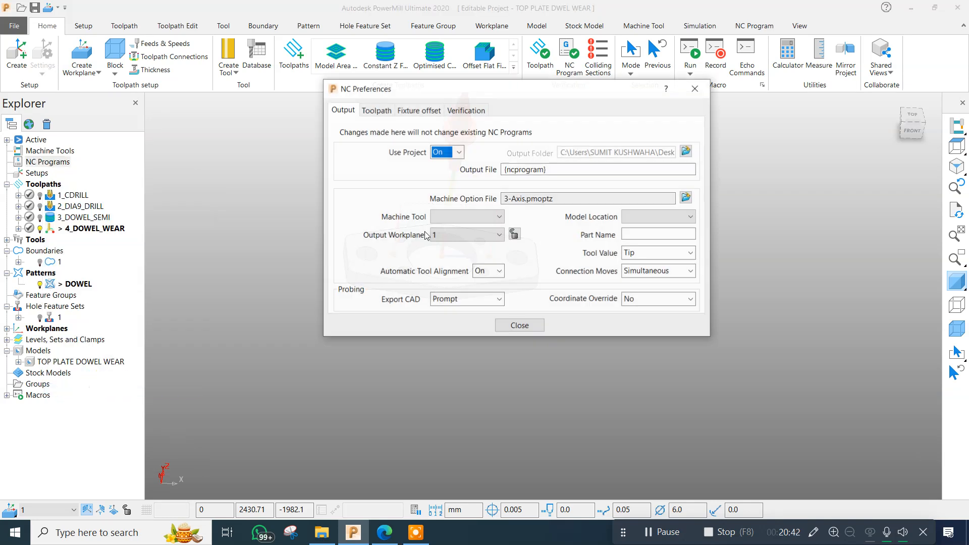
click(469, 235)
click(465, 260)
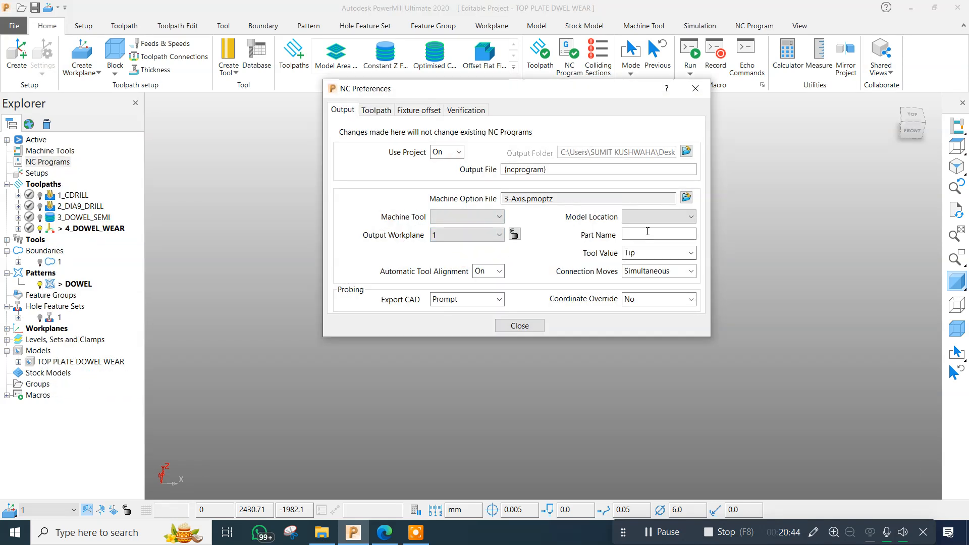
click(653, 217)
click(640, 241)
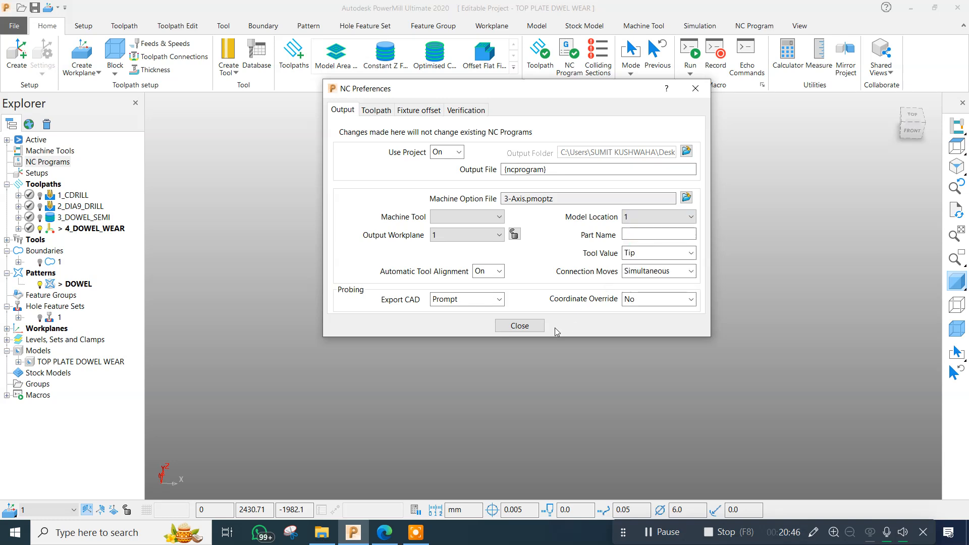
click(519, 325)
Create individual NC programs for all four toolpaths and list them in the project tree.
right_click(30, 184)
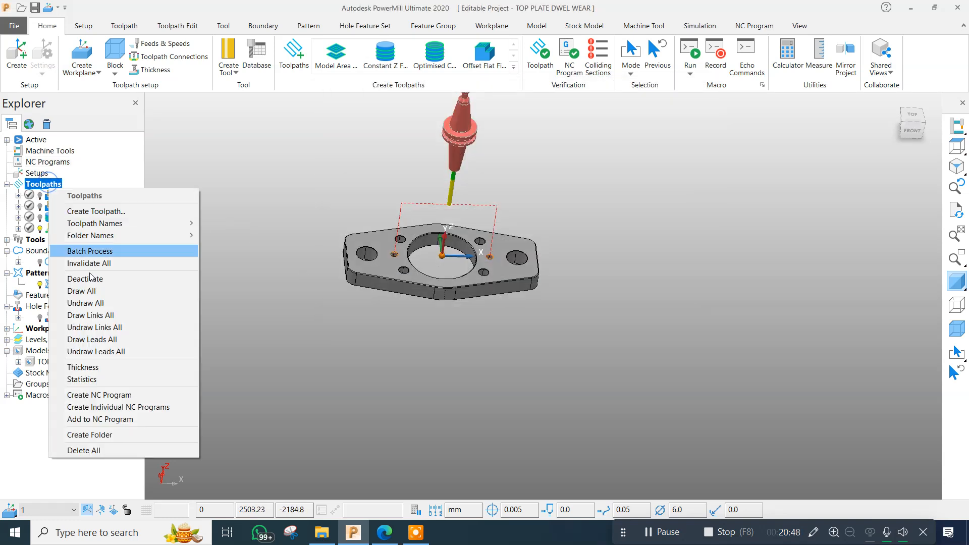
click(116, 404)
click(221, 252)
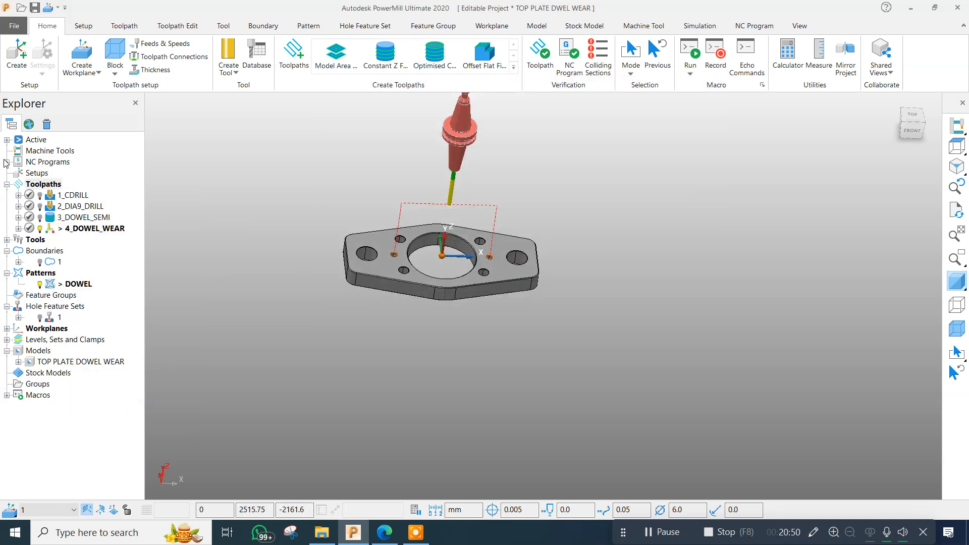
click(6, 162)
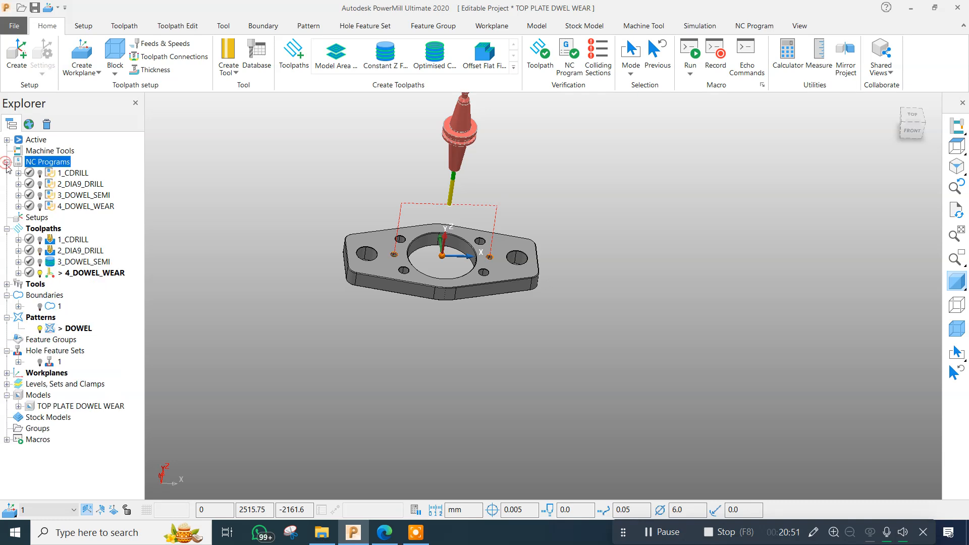
Review the NC program output preferences, including the option file and output workplane, without changing them.
right_click(61, 164)
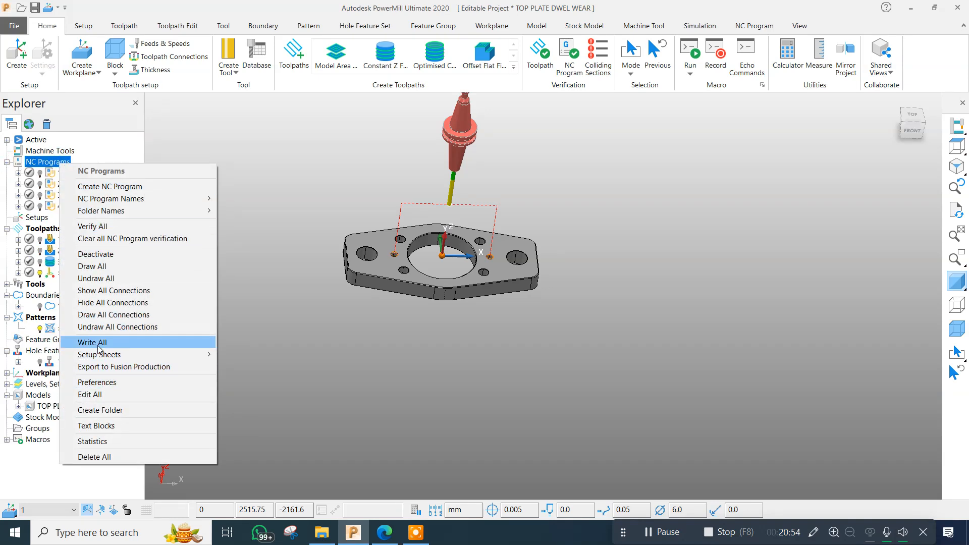
click(193, 146)
right_click(72, 162)
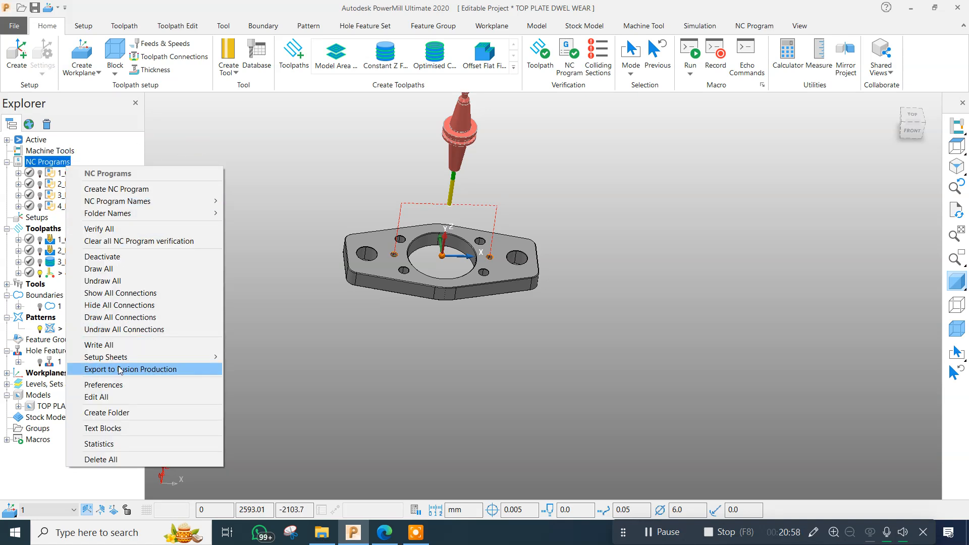
click(106, 384)
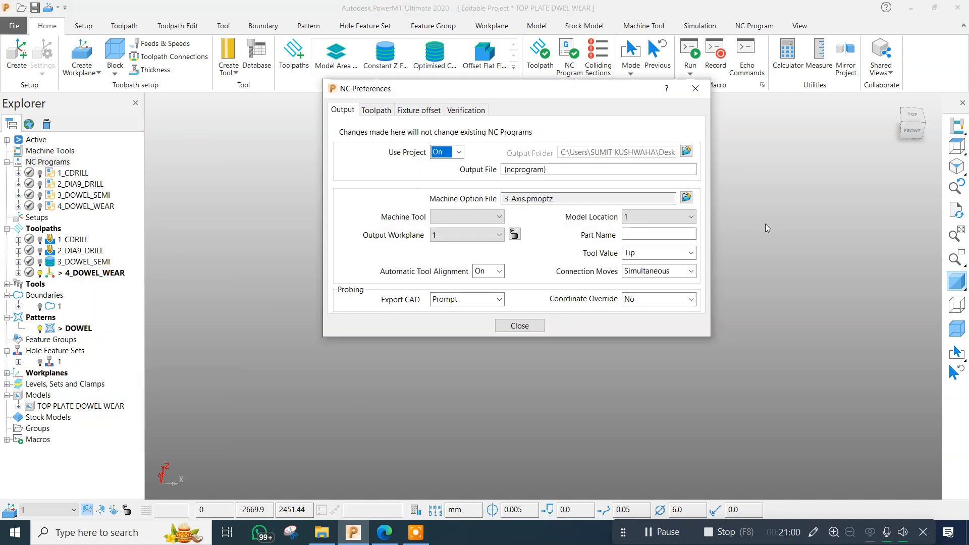
click(695, 88)
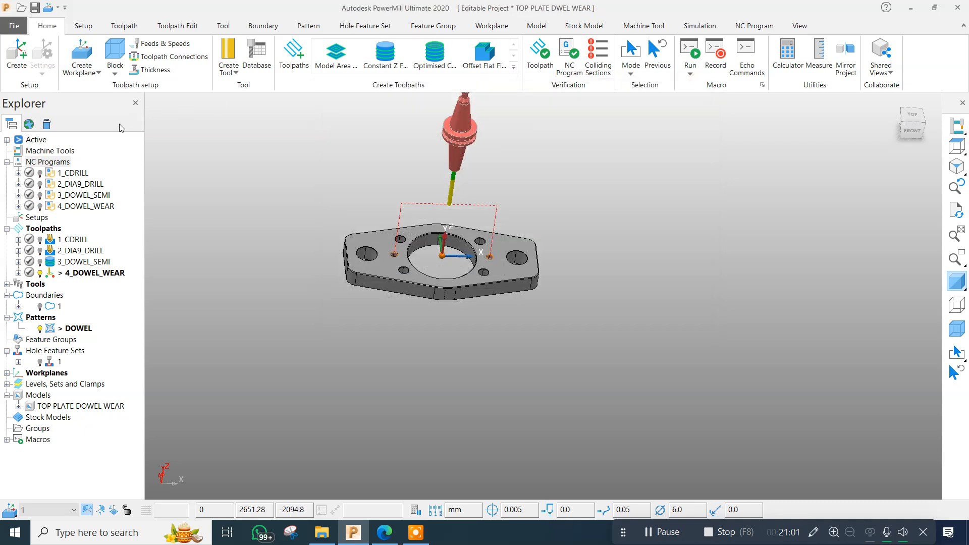
Write all the NC programs and dismiss the postprocessing report.
right_click(64, 162)
click(93, 343)
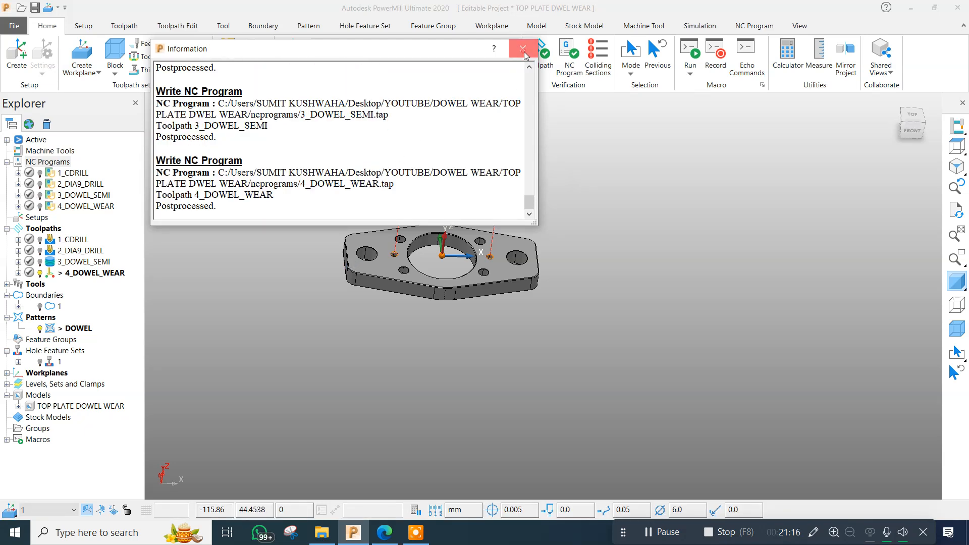
click(523, 49)
Switch to File Explorer and open the written 4_DOWEL_WEAR program from the TOP PLATE DWEL WEAR project's ncprograms folder.
click(322, 532)
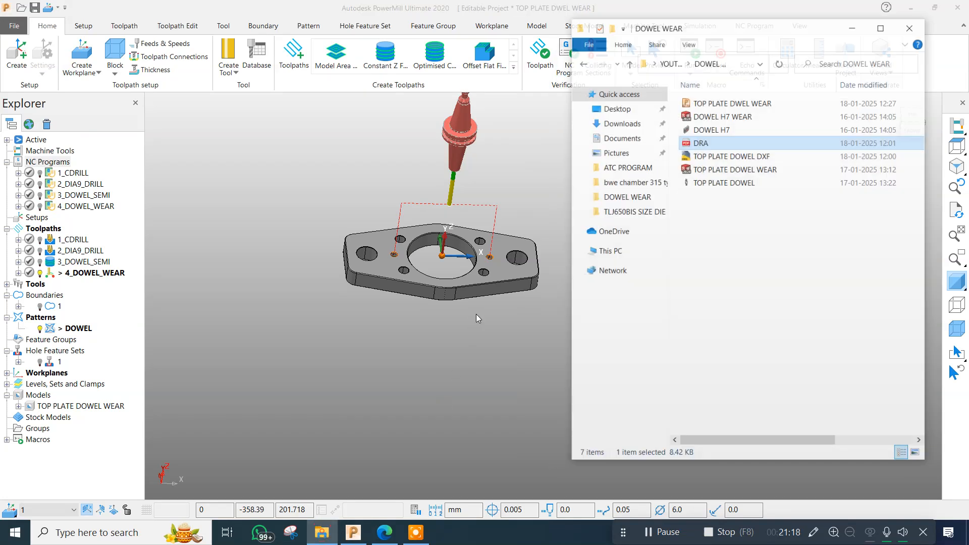
drag(787, 10, 457, 69)
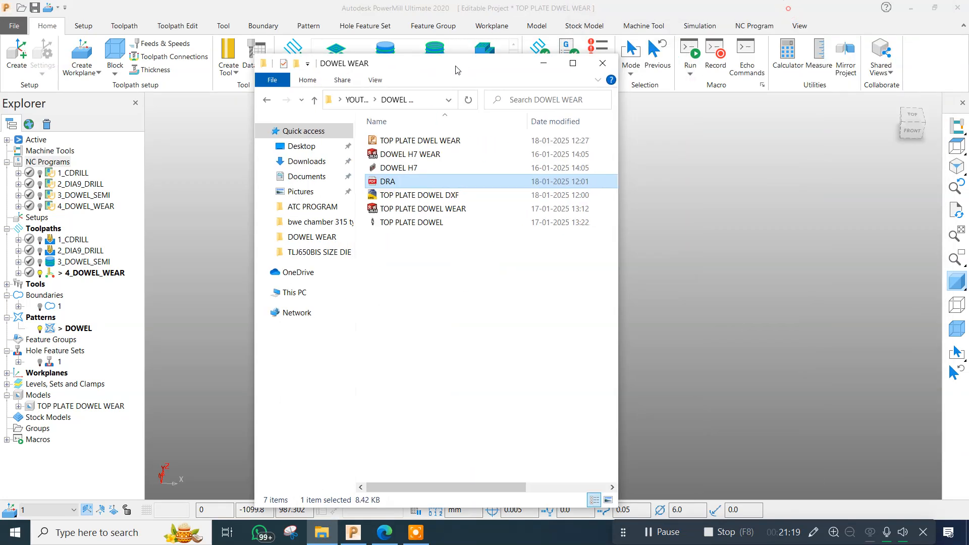
double_click(409, 141)
double_click(410, 143)
double_click(407, 181)
click(632, 95)
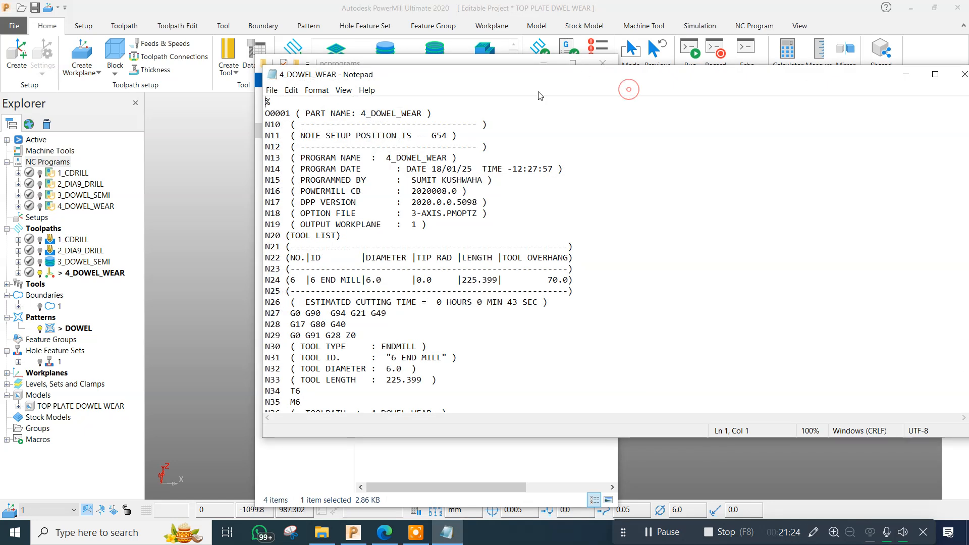
Bring the 4_DOWEL_WEAR program listing back to the front and enlarge it to full screen for reading.
scroll(540, 184, down, 1)
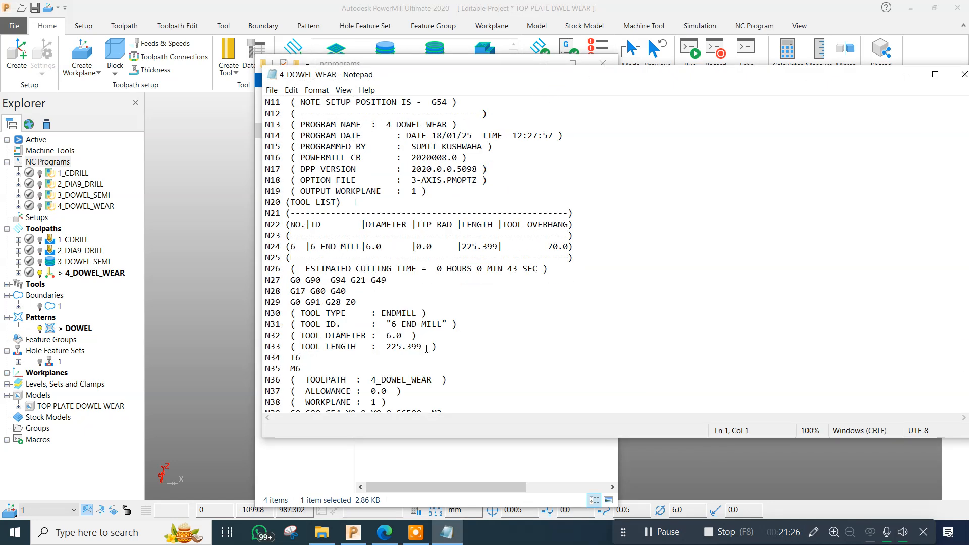
click(926, 62)
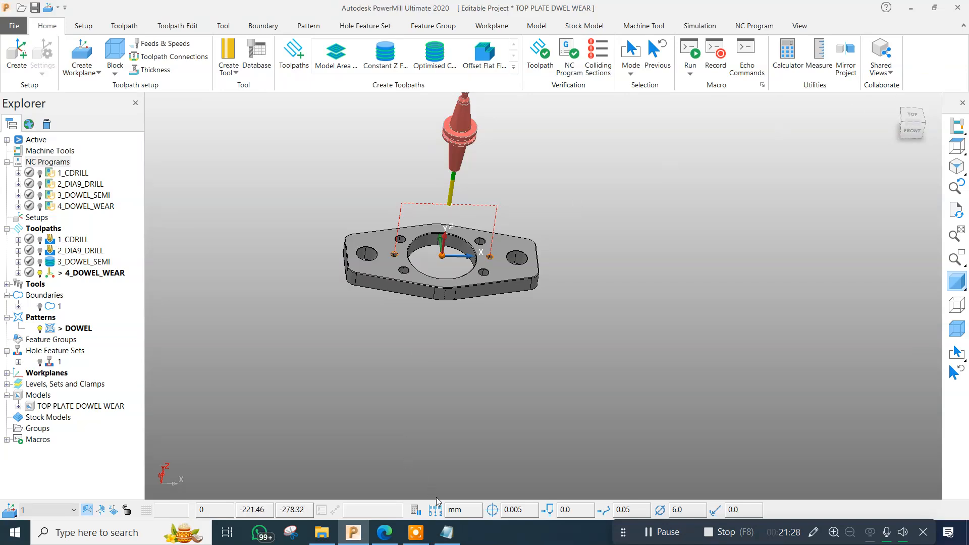
click(447, 533)
click(598, 322)
click(935, 74)
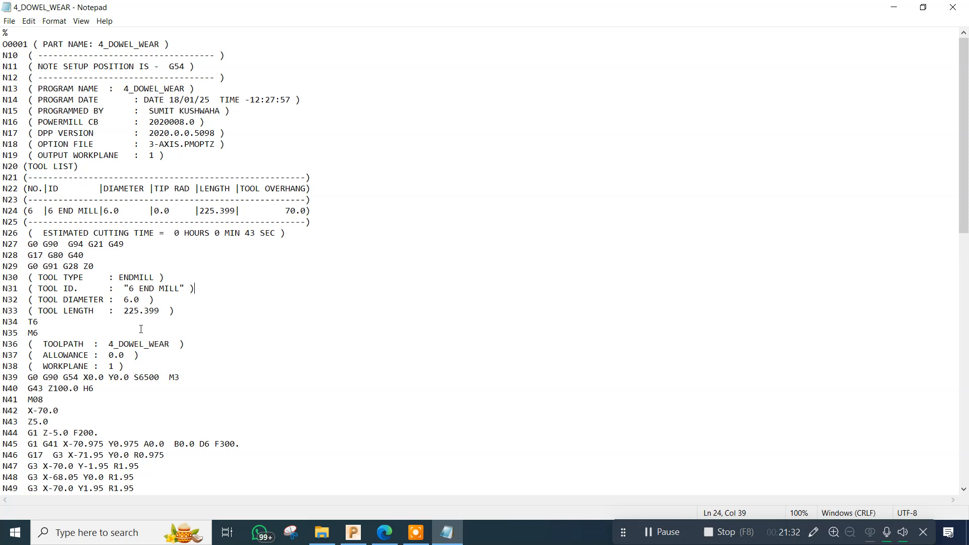
Delete the A0.0 and B0.0 rotary axis words from the G41 line N45 of the 4_DOWEL_WEAR program.
scroll(142, 329, down, 1)
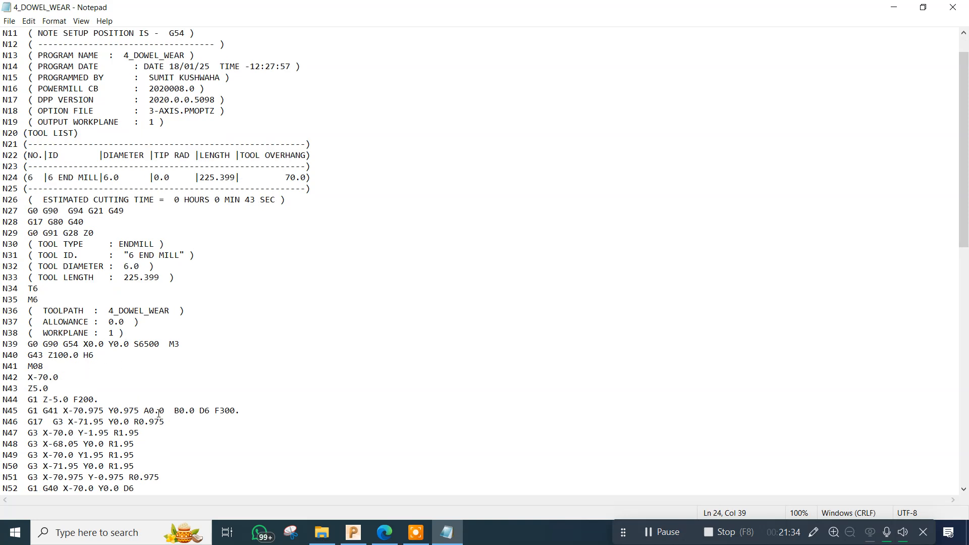
click(209, 411)
click(194, 411)
drag(195, 411, 146, 413)
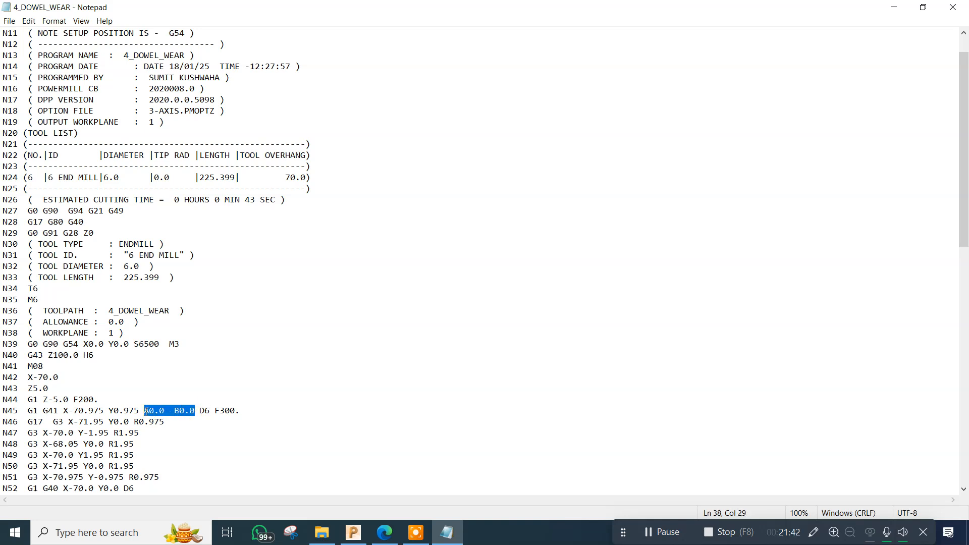
key(Delete)
key(BackSpace)
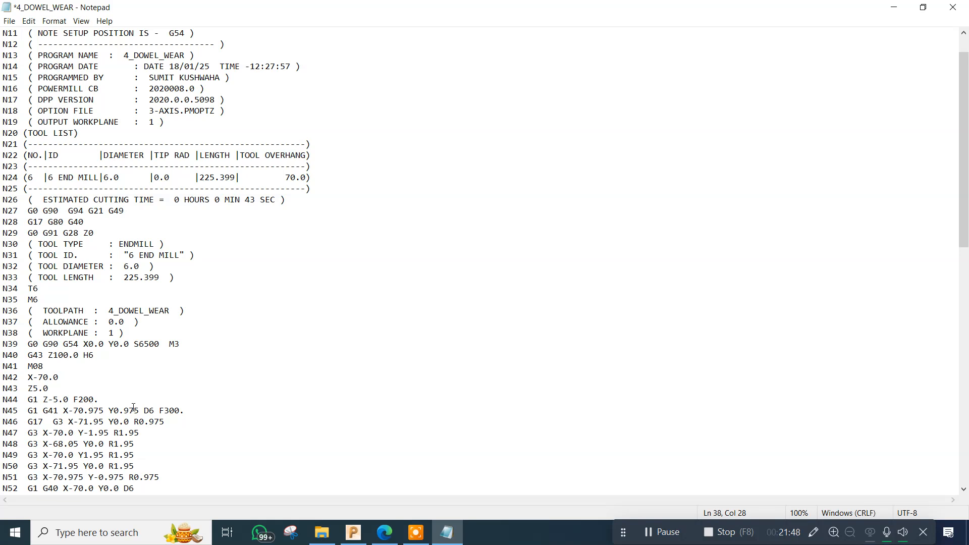
Check the G41 and G40 moves with offset D6 in the remaining code and close the program file, saving its changes.
click(153, 410)
scroll(176, 393, down, 2)
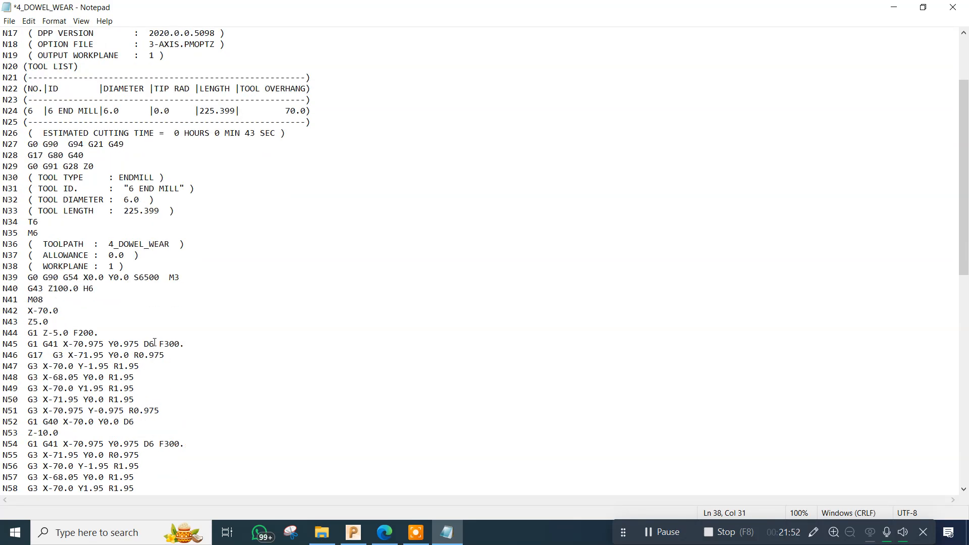
scroll(154, 342, down, 15)
scroll(132, 399, up, 8)
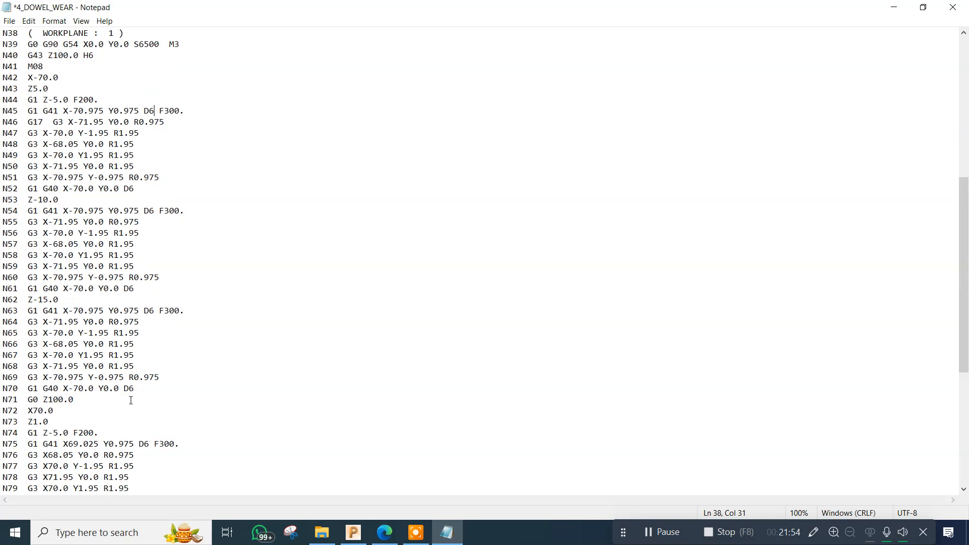
scroll(131, 400, up, 10)
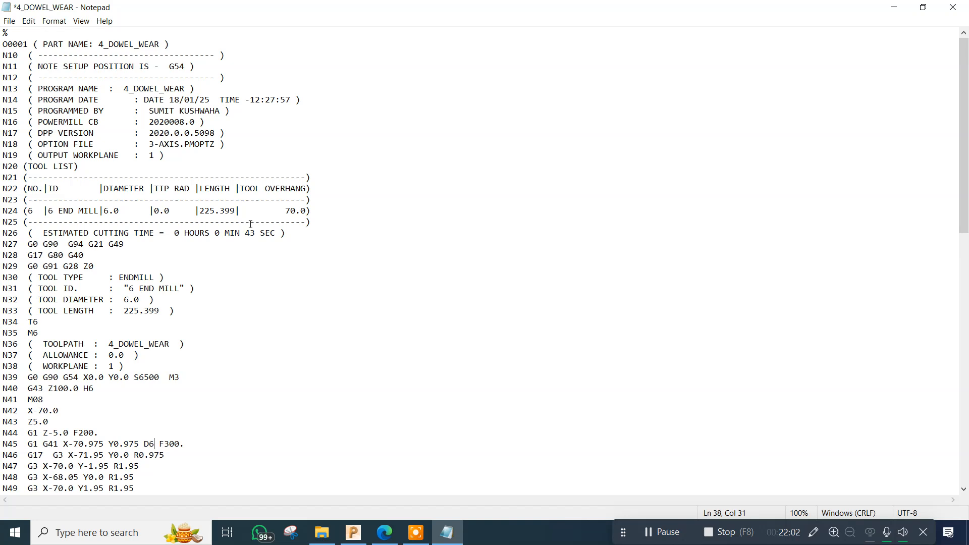
click(953, 7)
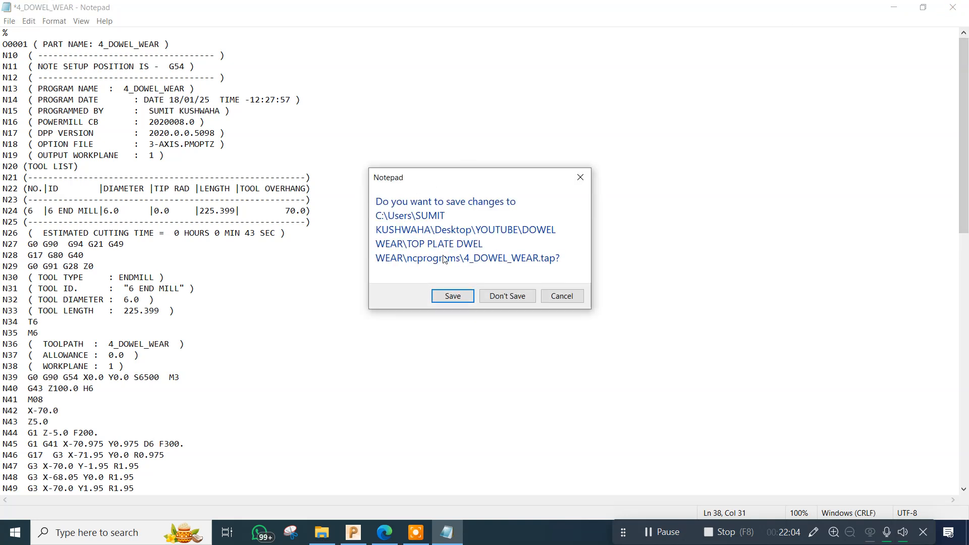
click(454, 296)
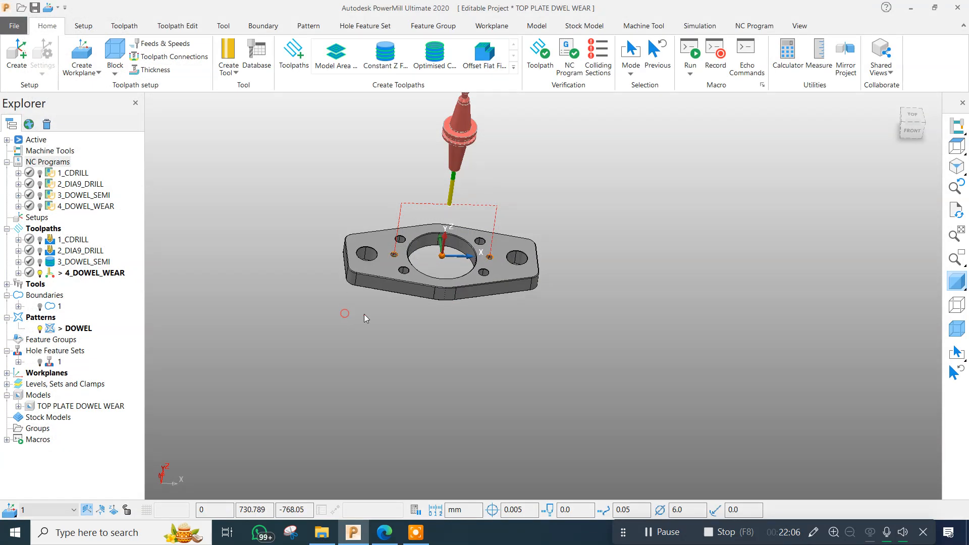
scroll(455, 249, up, 5)
scroll(555, 306, down, 3)
middle_drag(489, 305, 483, 288)
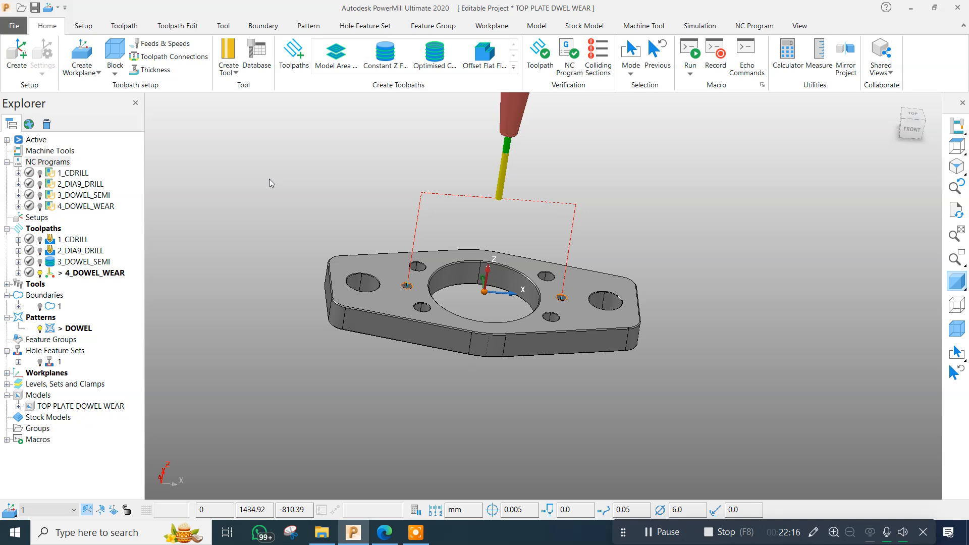
drag(237, 154, 290, 242)
drag(218, 167, 268, 260)
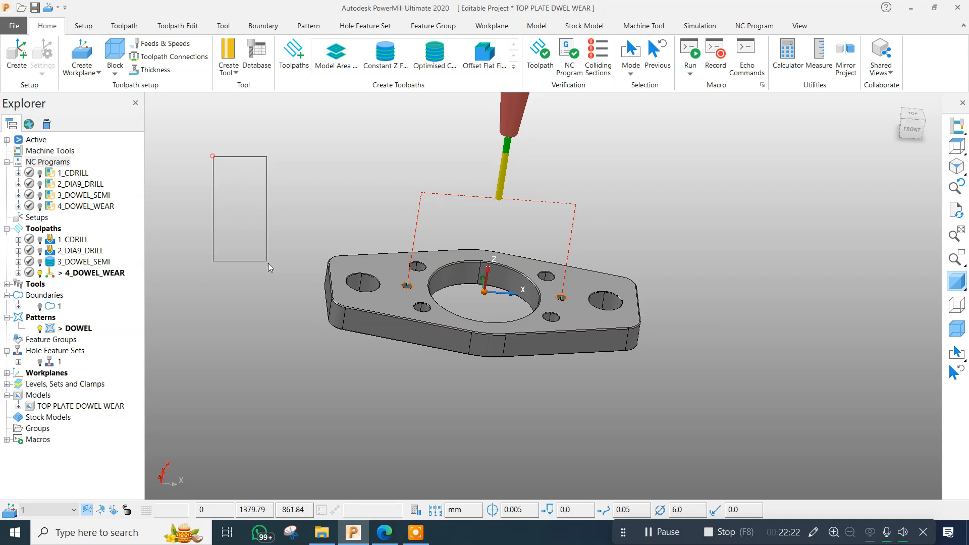